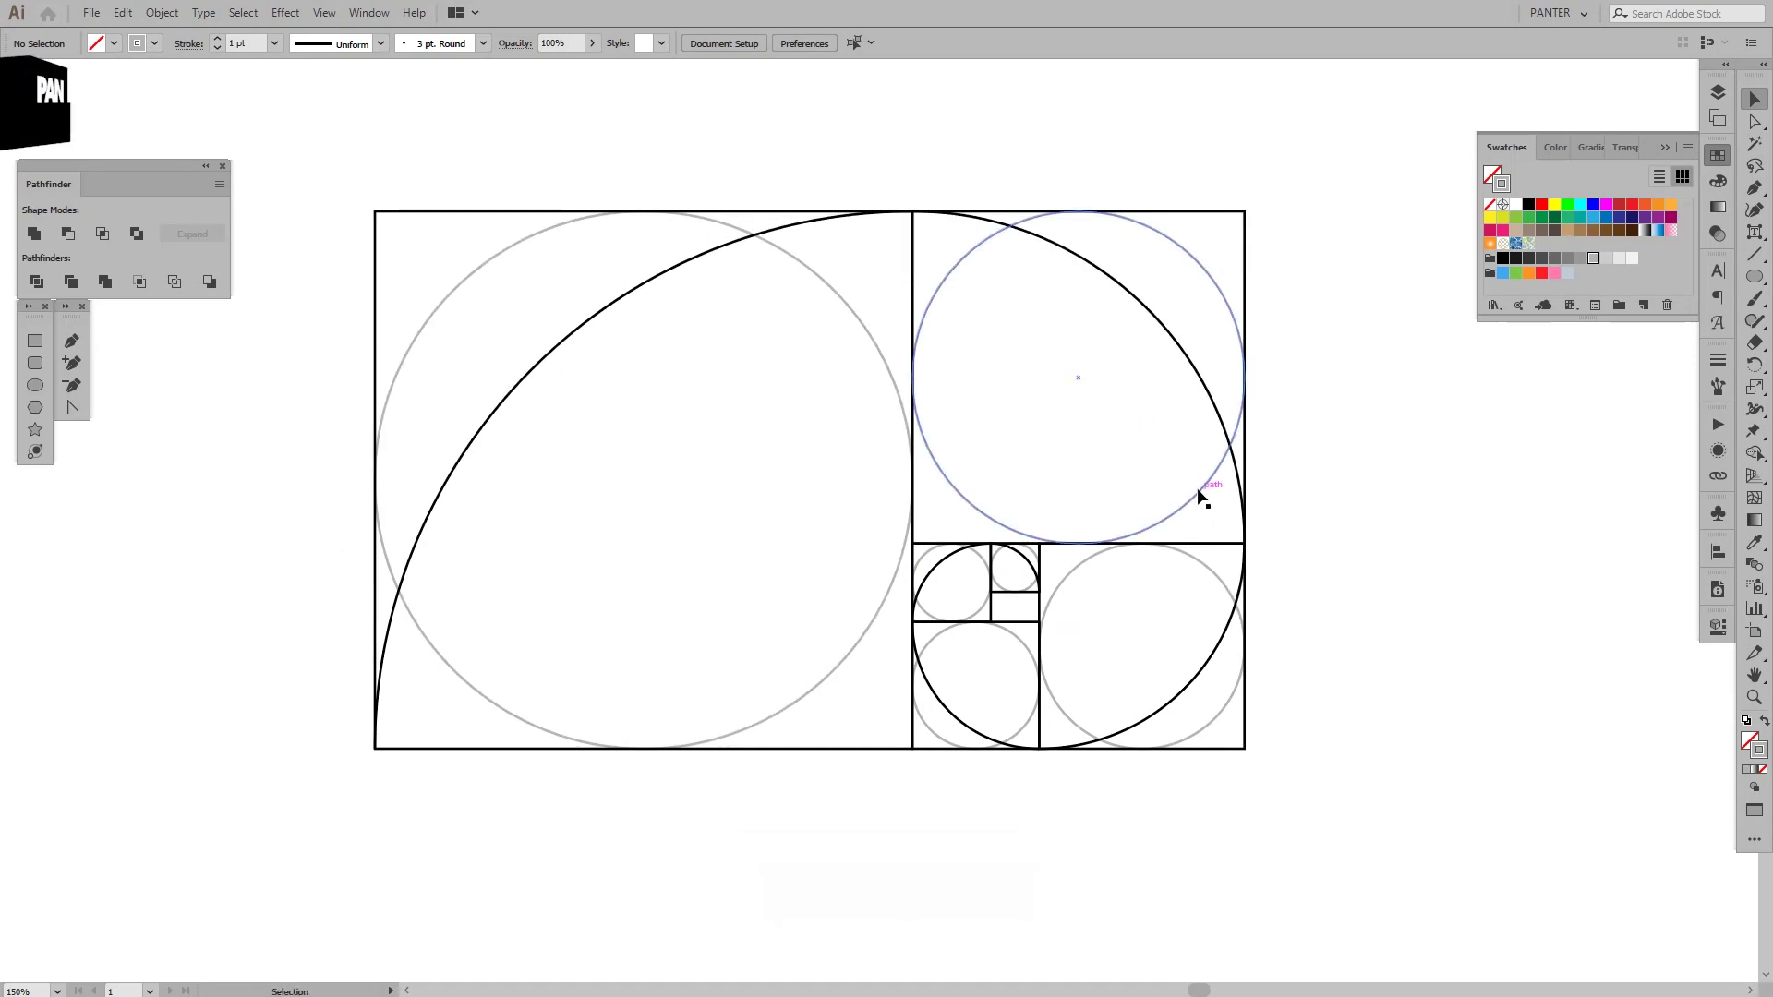
# Step: Clear the old golden-ratio artwork from the canvas and collapse the Swatches panel
pyautogui.hotkey('ctrl', 'a')
pyautogui.click(1463, 466)
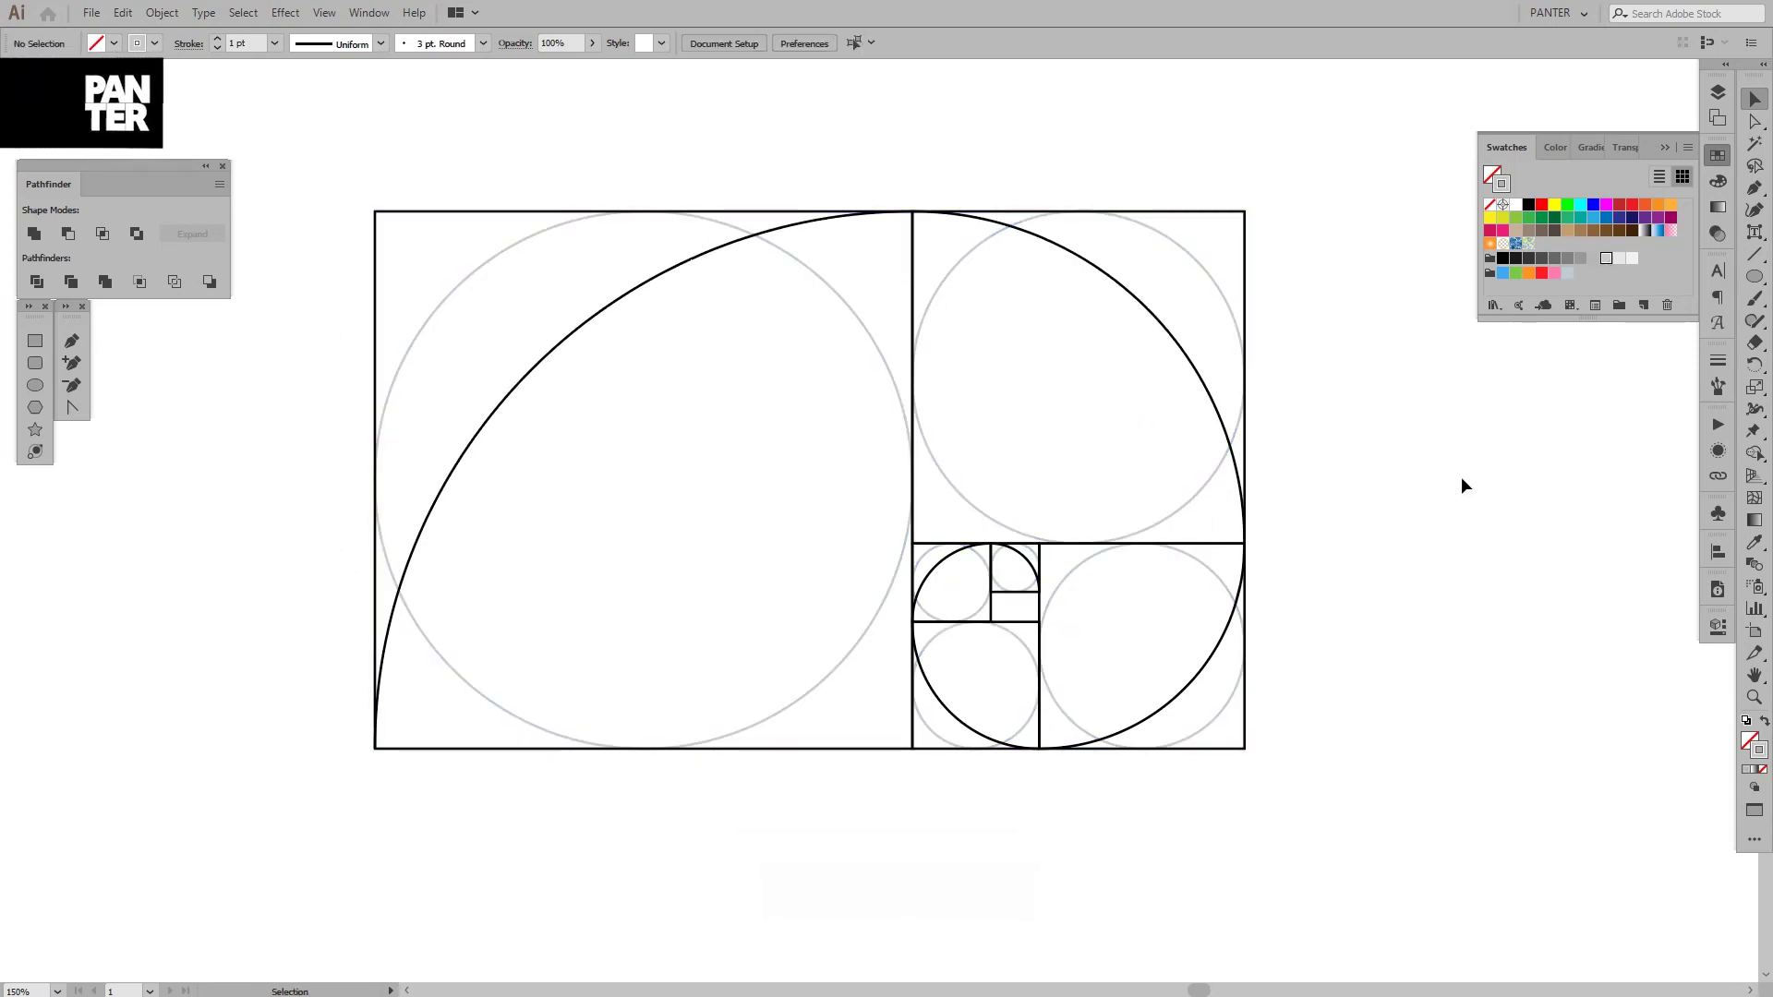
pyautogui.click(1667, 146)
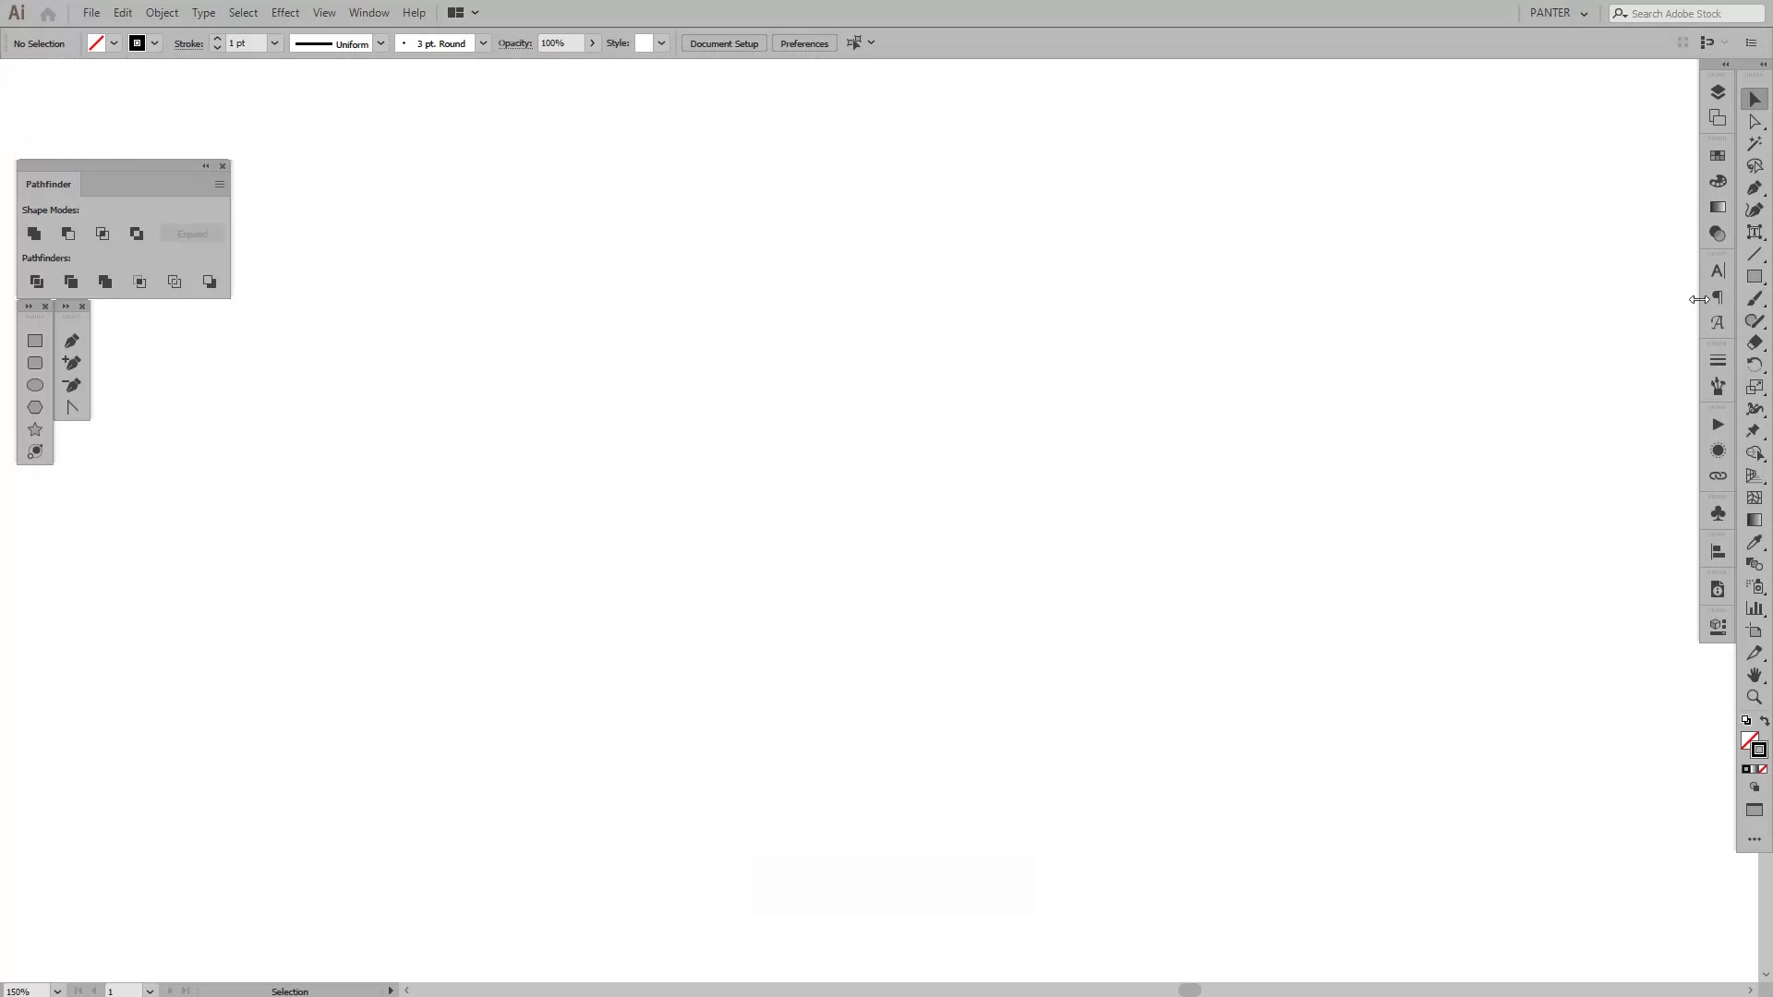
# Step: Draw a 273.882 px square outward from its centre with the Rectangle tool
pyautogui.moveTo(1753, 281); pyautogui.dragTo(1682, 279)
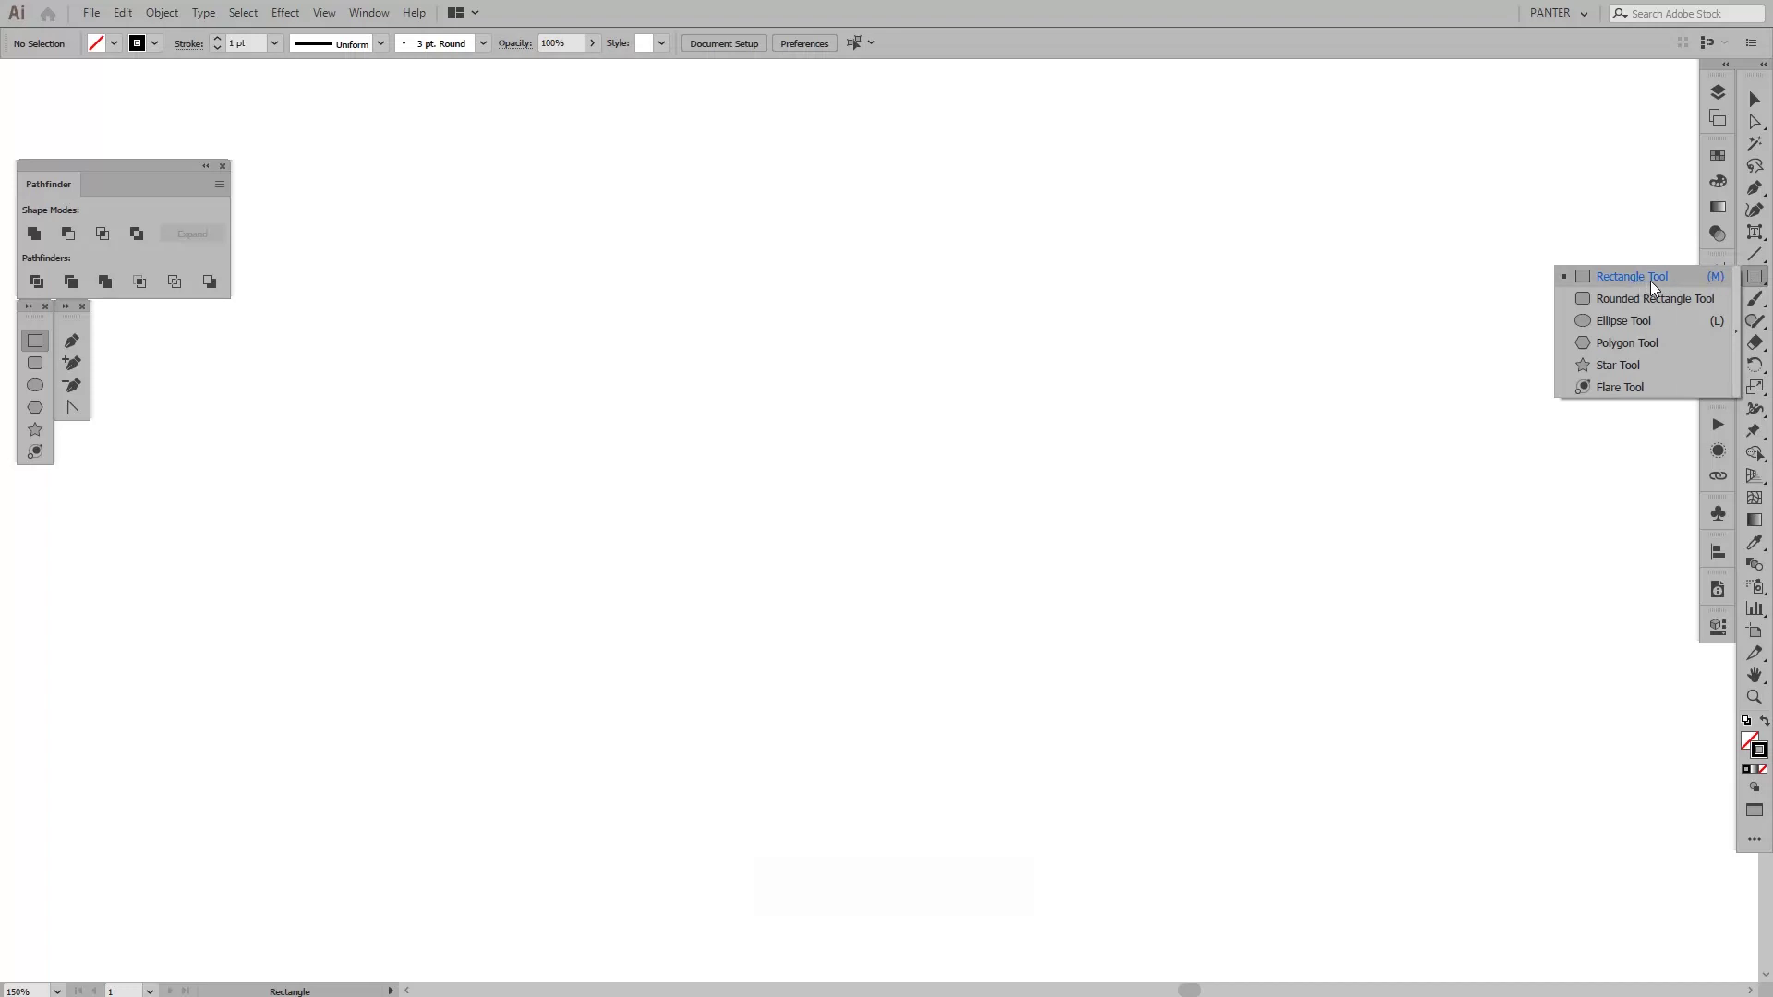
pyautogui.click(1649, 280)
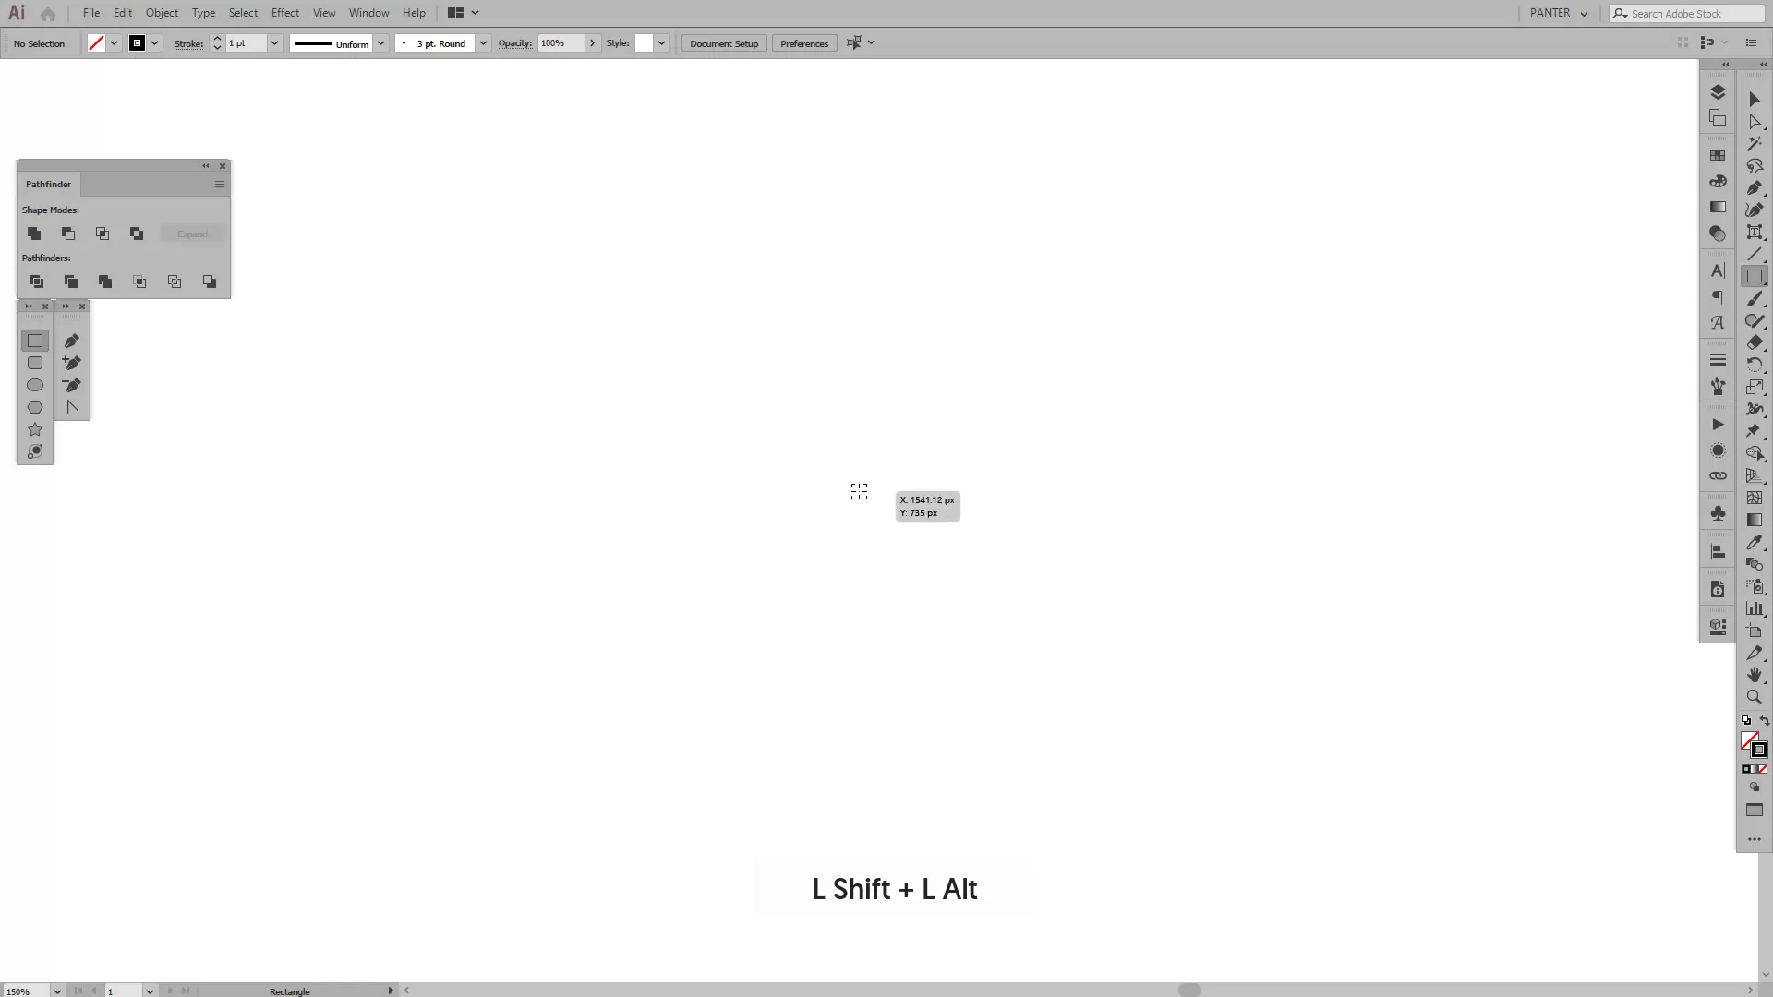
pyautogui.moveTo(874, 495)
pyautogui.mouseDown()
pyautogui.moveTo(1159, 601)
pyautogui.moveTo(1145, 598)
pyautogui.mouseUp()
# Step: Pull the square's left edge in to make a 136.94 px half-width rectangle on its right half
pyautogui.press('v')
pyautogui.press('space')
pyautogui.moveTo(1314, 578); pyautogui.dragTo(1219, 592)
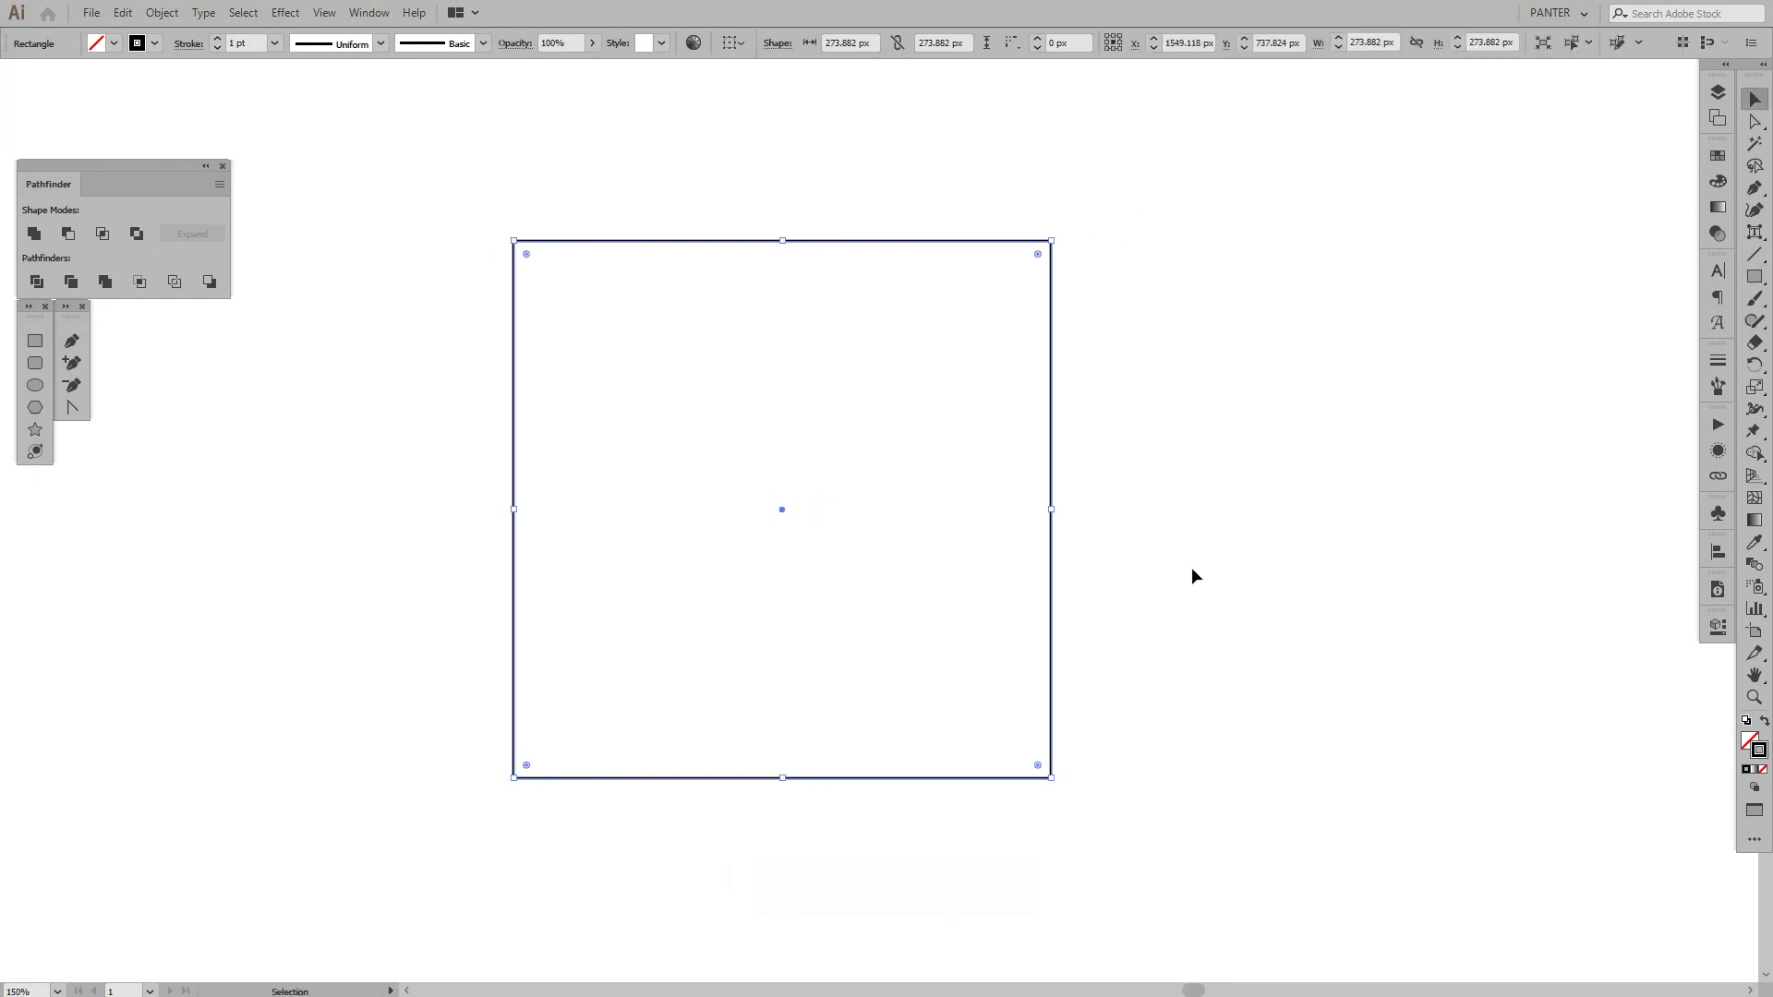
pyautogui.click(1191, 566)
pyautogui.moveTo(1237, 672); pyautogui.dragTo(733, 389)
pyautogui.press('ctrl')
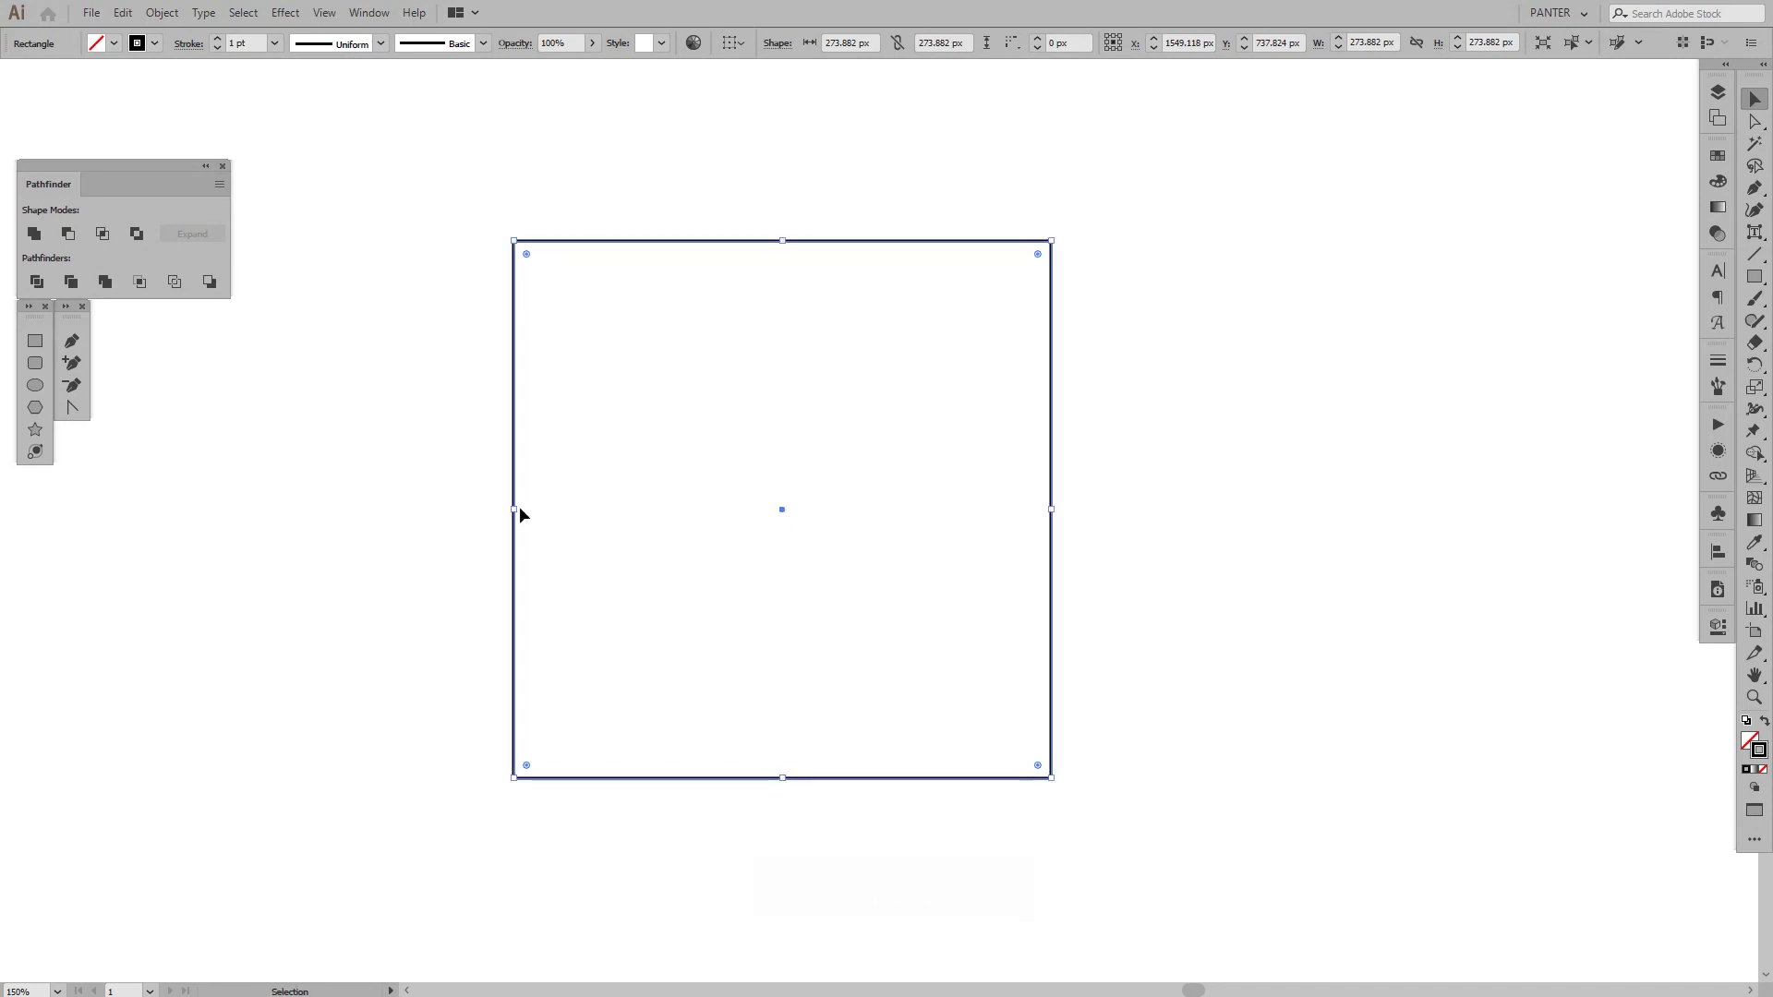
pyautogui.moveTo(517, 510); pyautogui.dragTo(782, 515)
# Step: Draw a straight Pen line from the square's bottom middle to its top-right corner
pyautogui.click(700, 585)
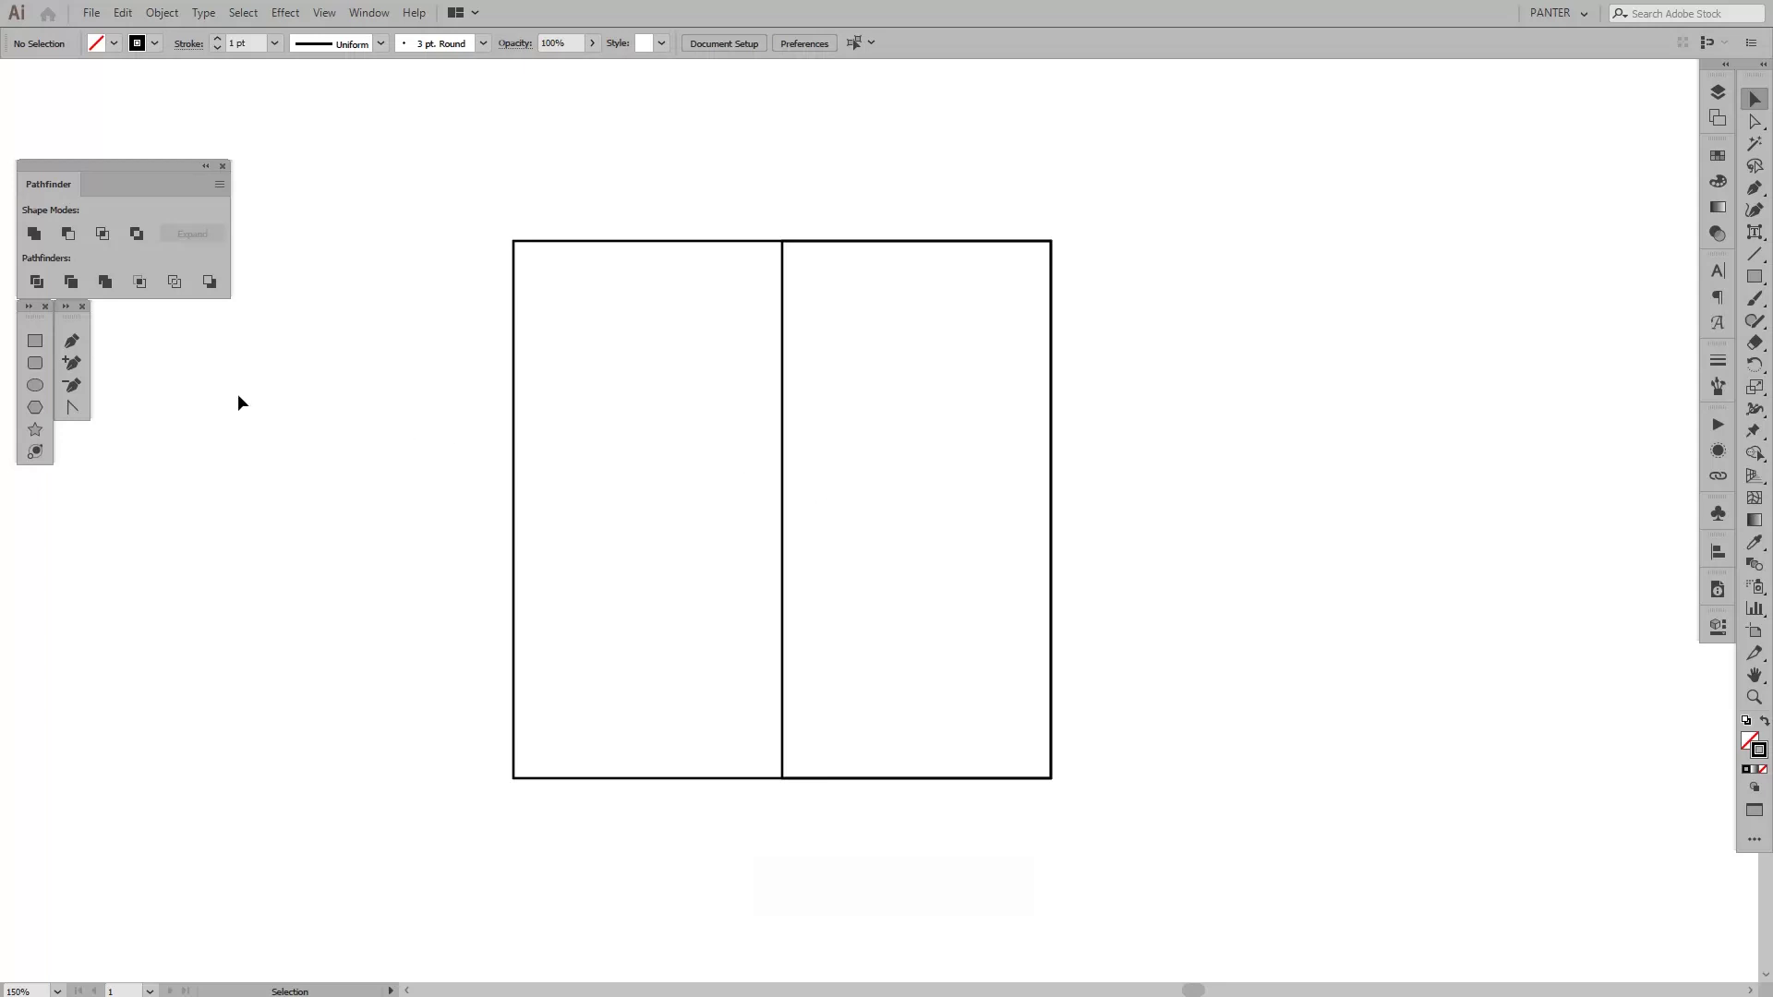
pyautogui.click(83, 342)
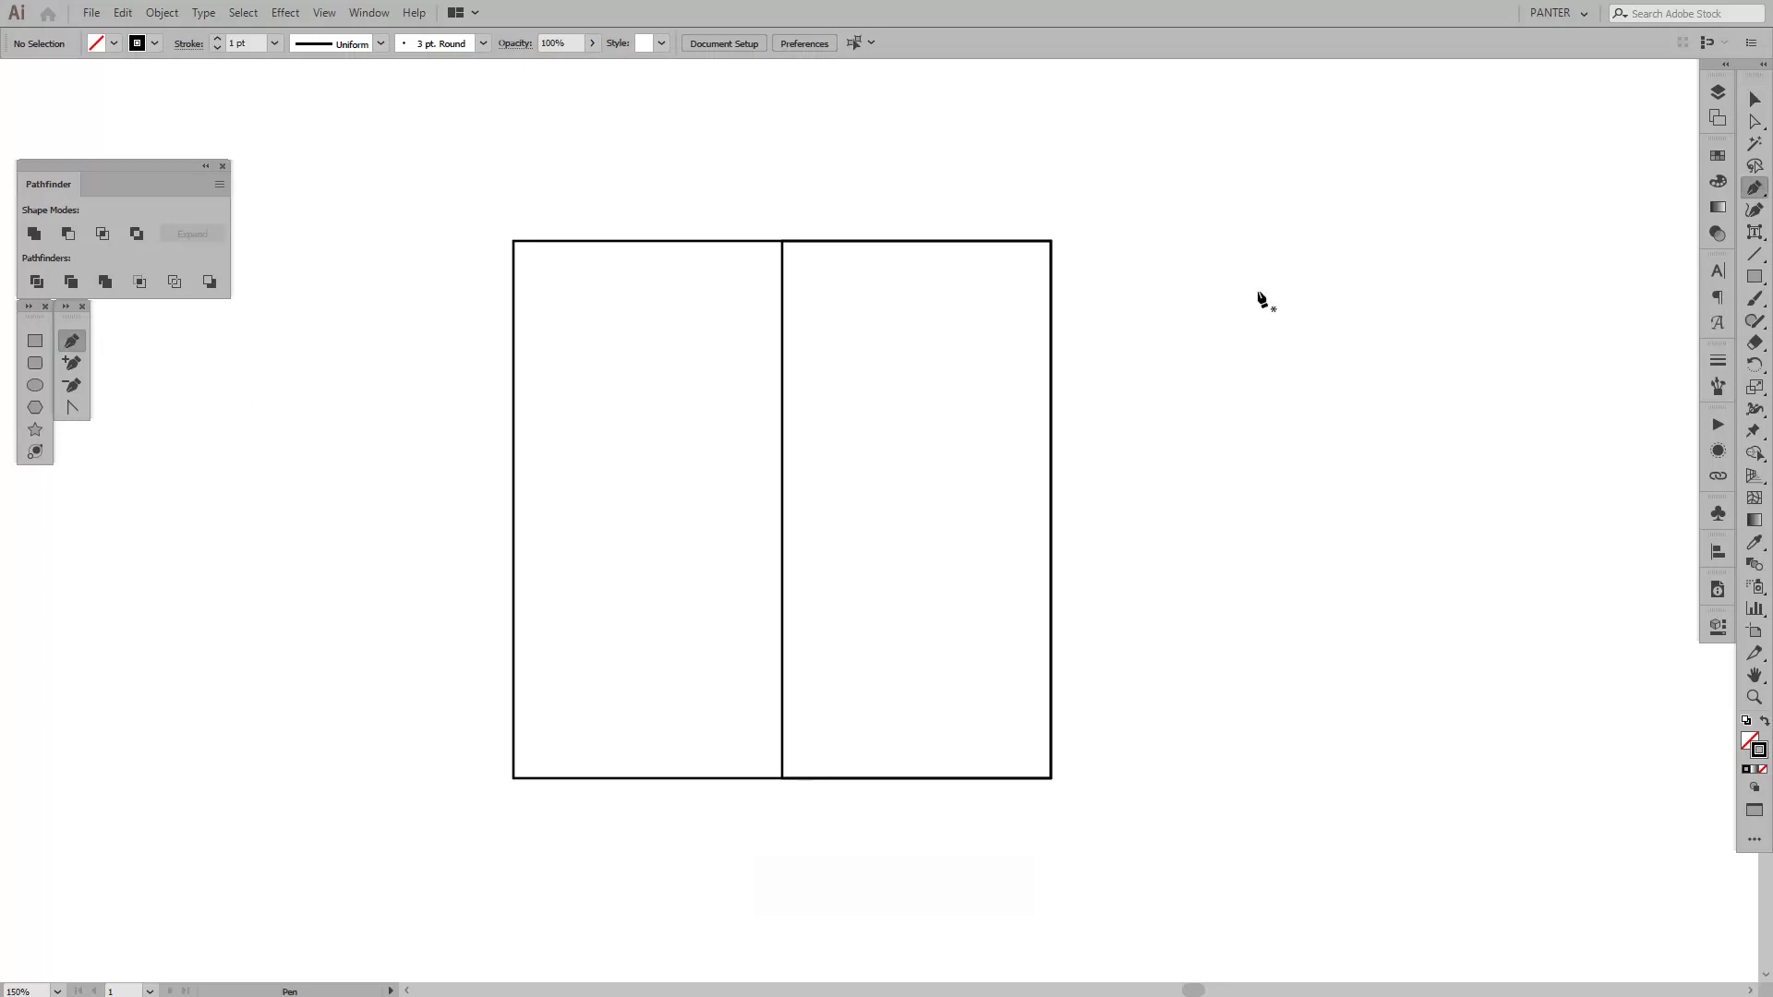
pyautogui.click(1752, 190)
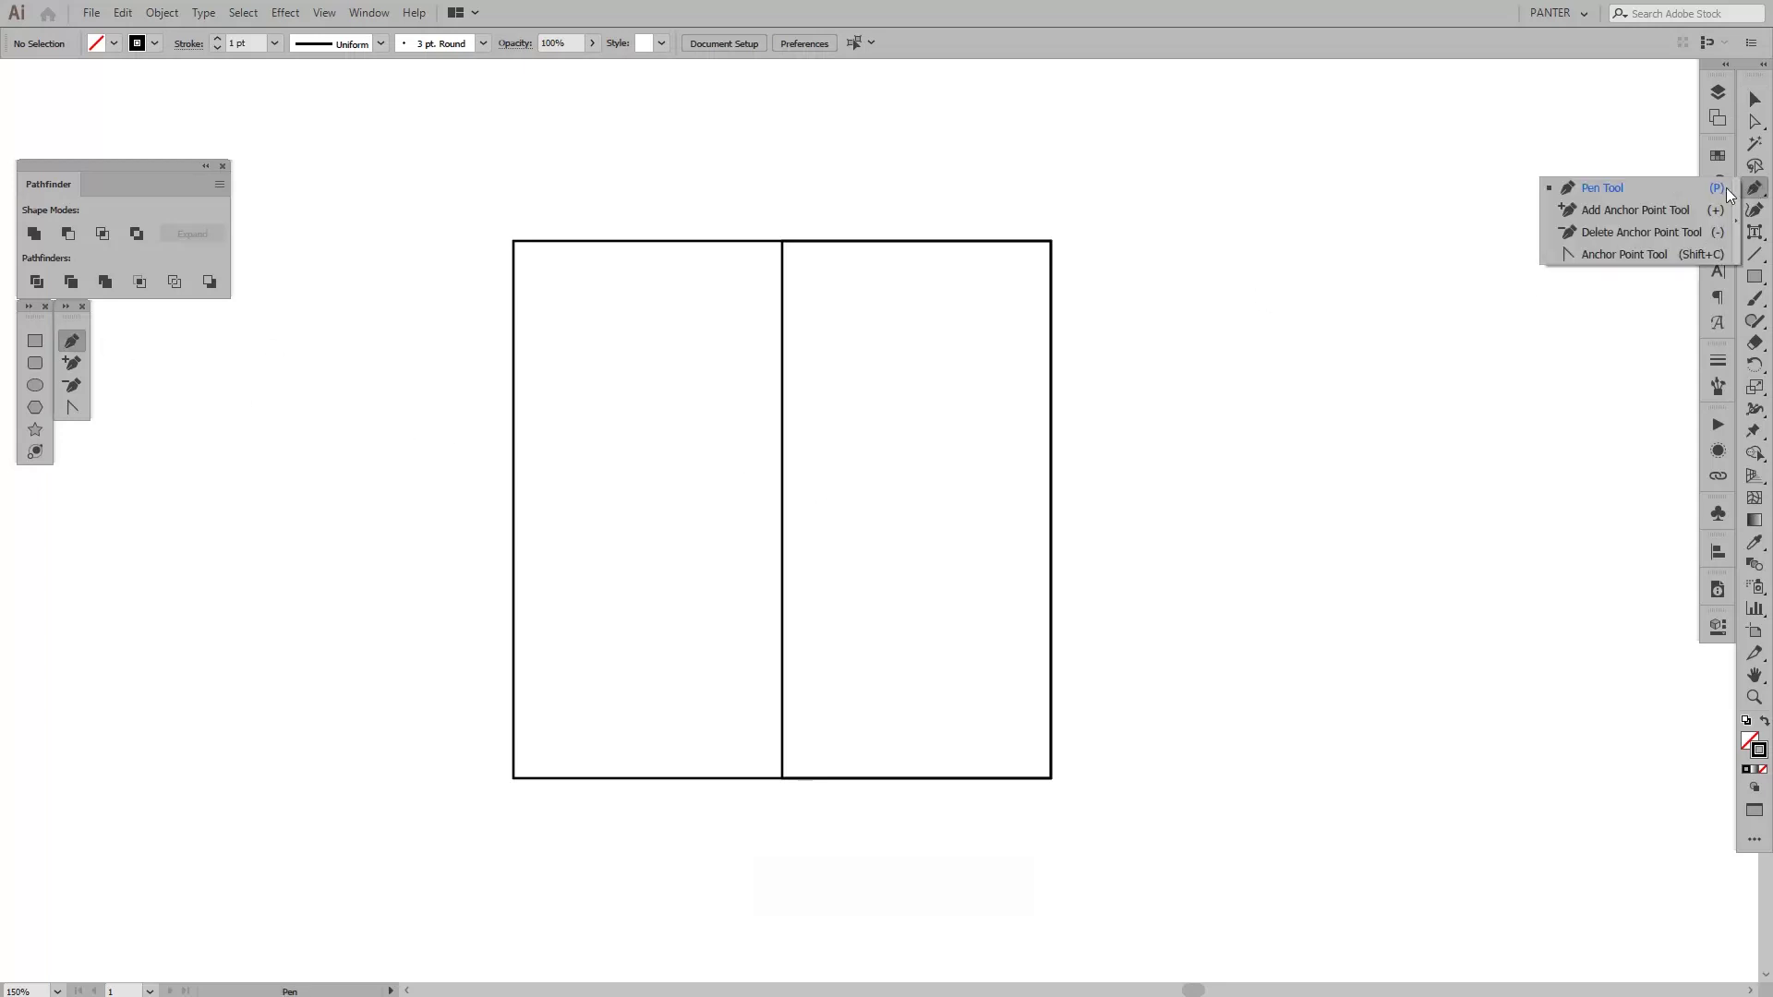
pyautogui.click(1610, 187)
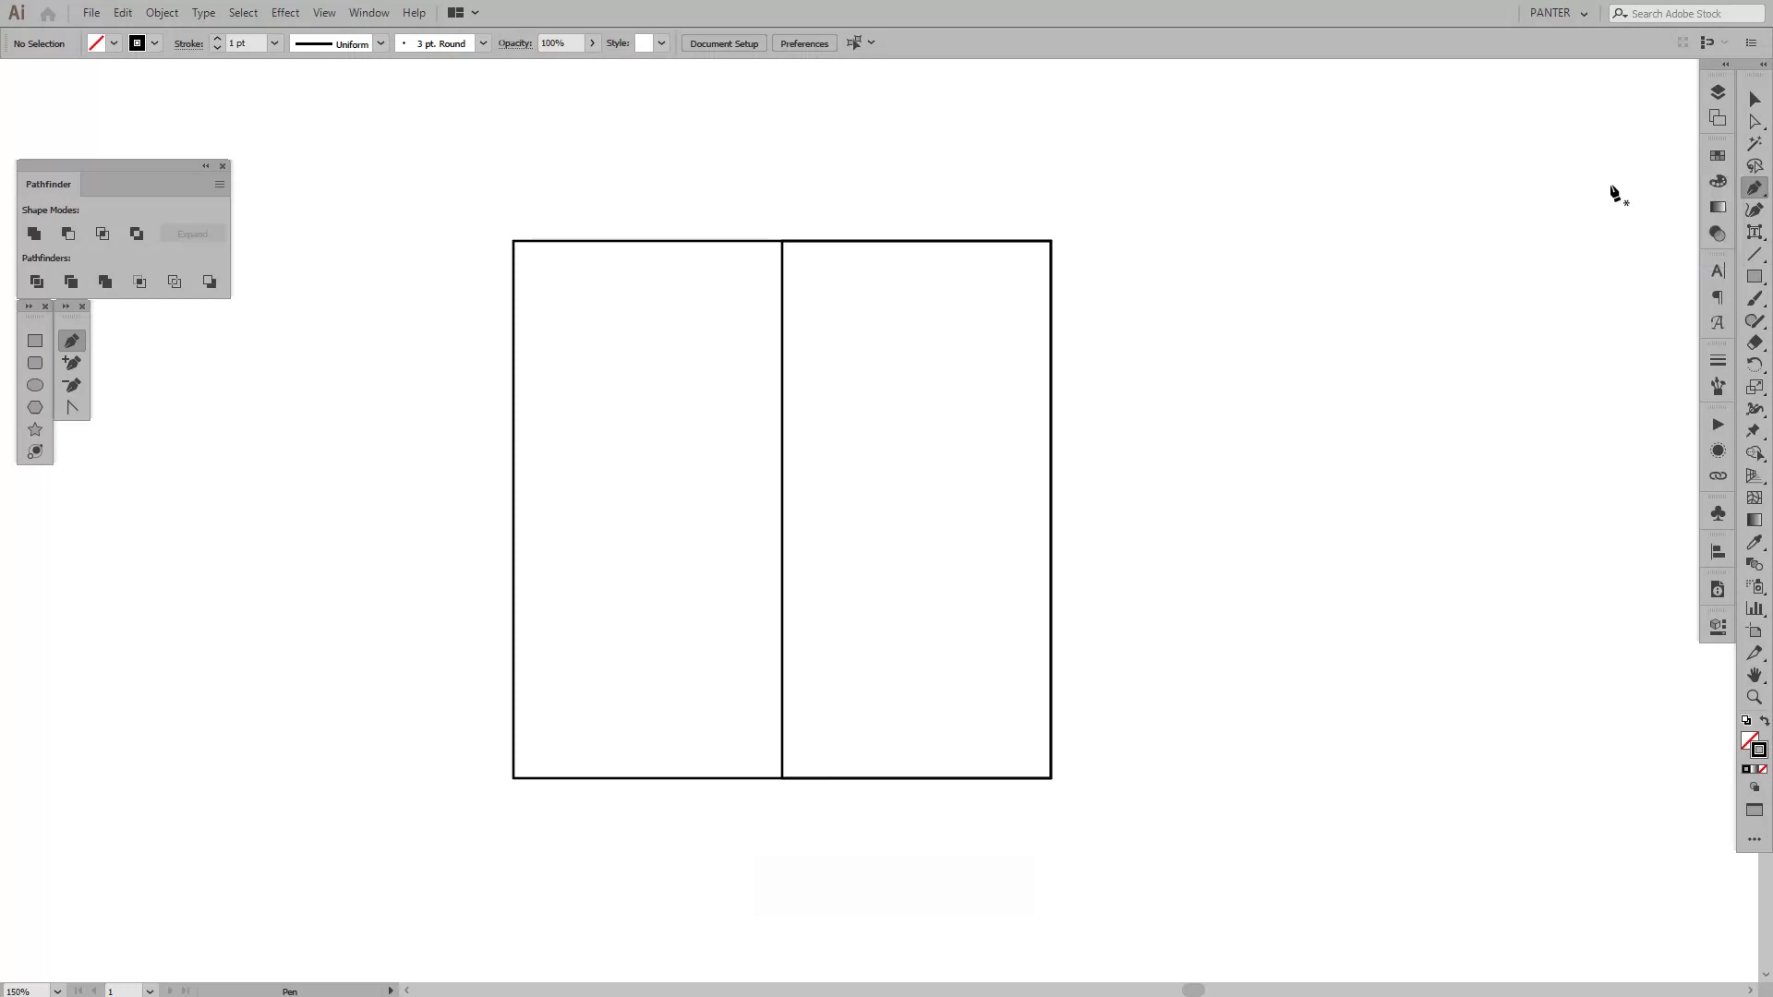
pyautogui.click(781, 777)
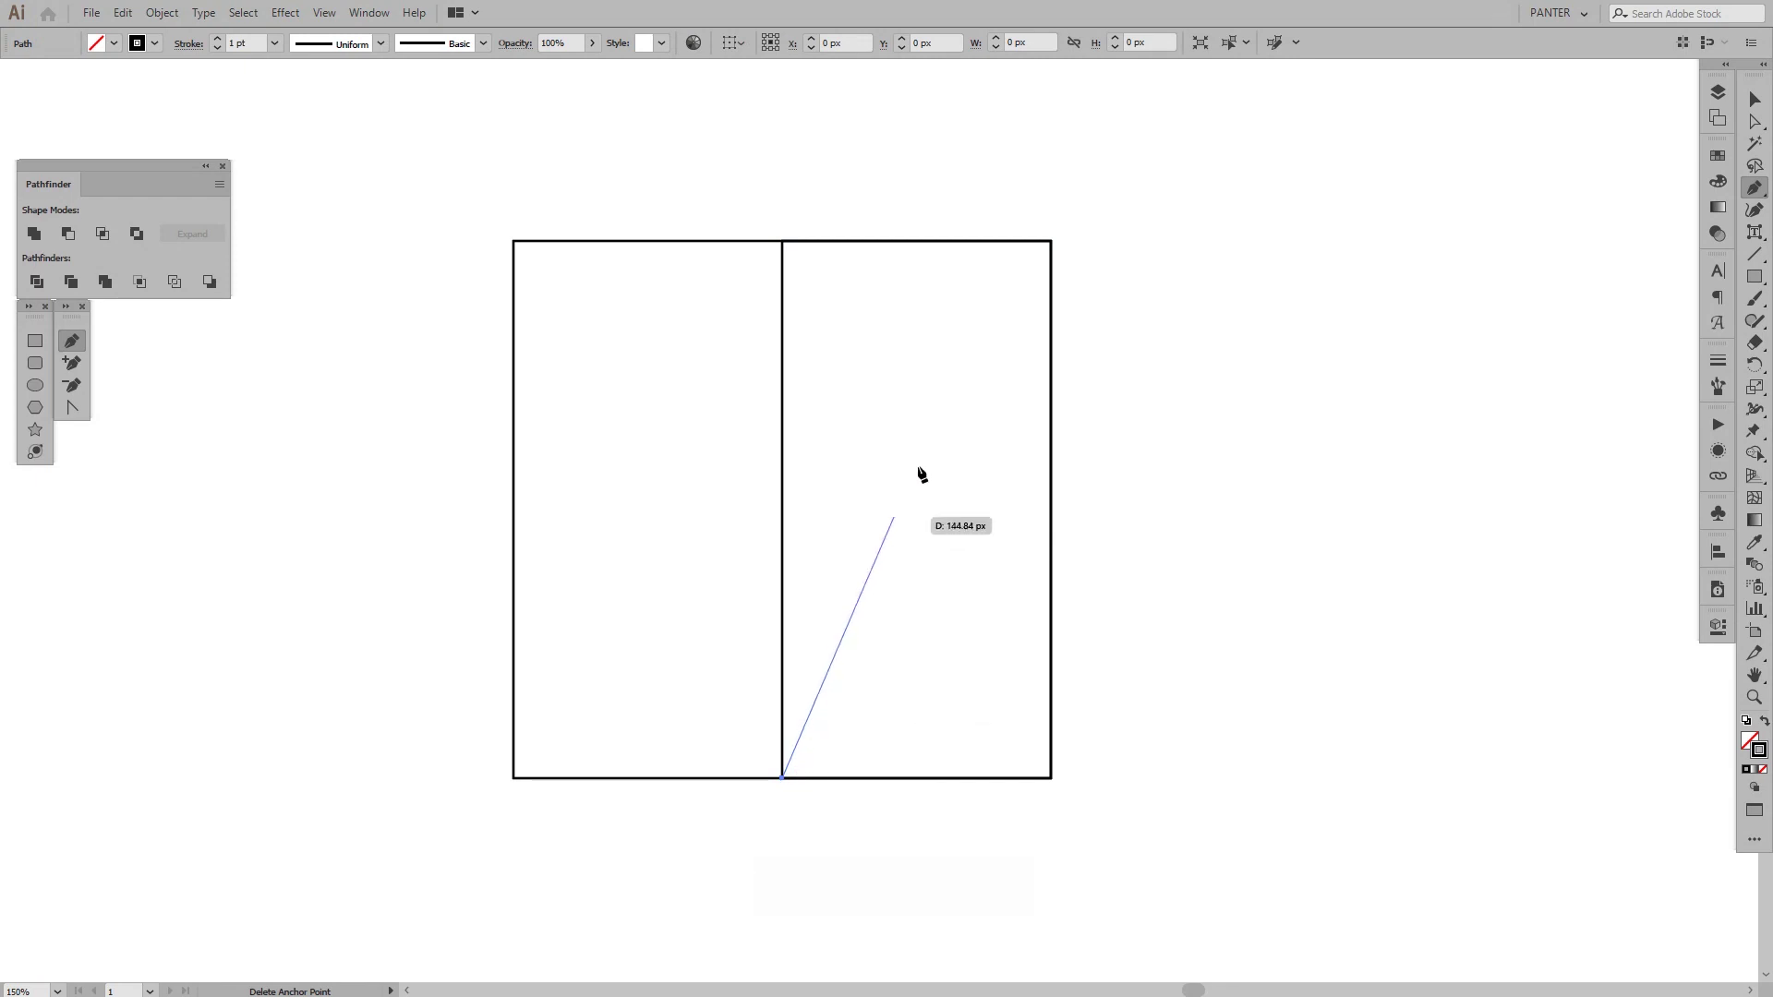
pyautogui.click(1051, 242)
# Step: Select the new diagonal line and pan the view up and to the right
pyautogui.press('v')
pyautogui.click(995, 435)
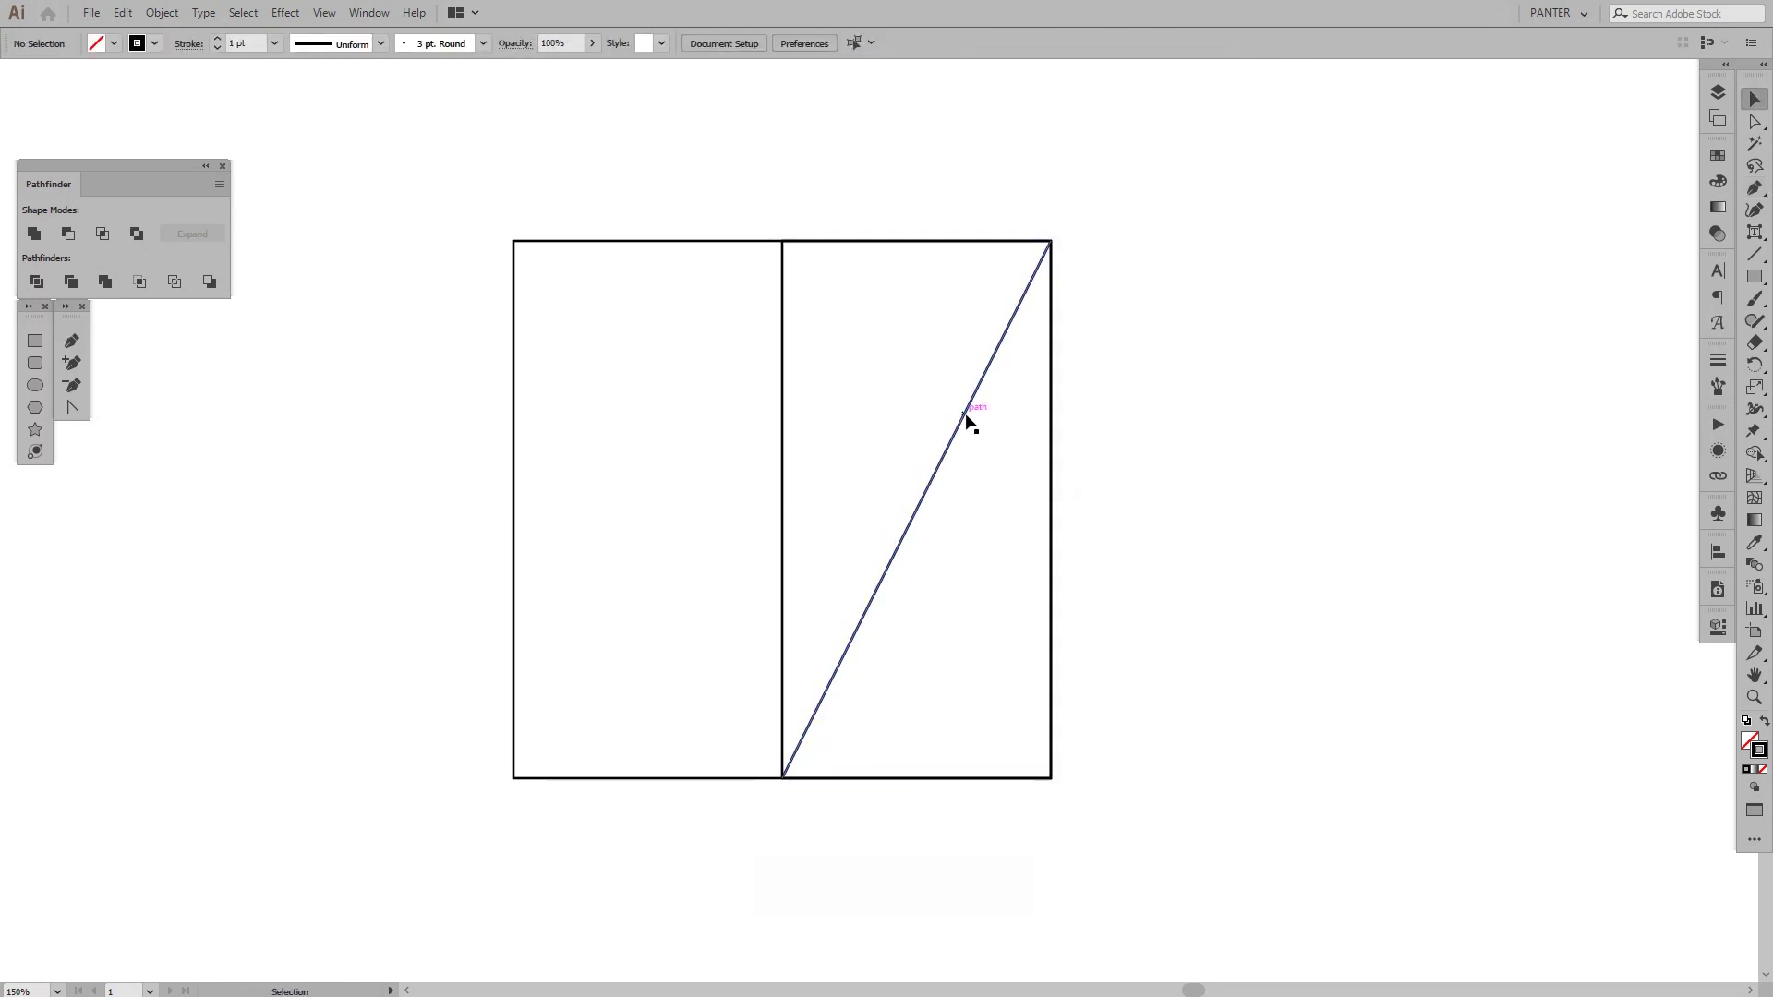
pyautogui.click(969, 416)
pyautogui.click(1072, 341)
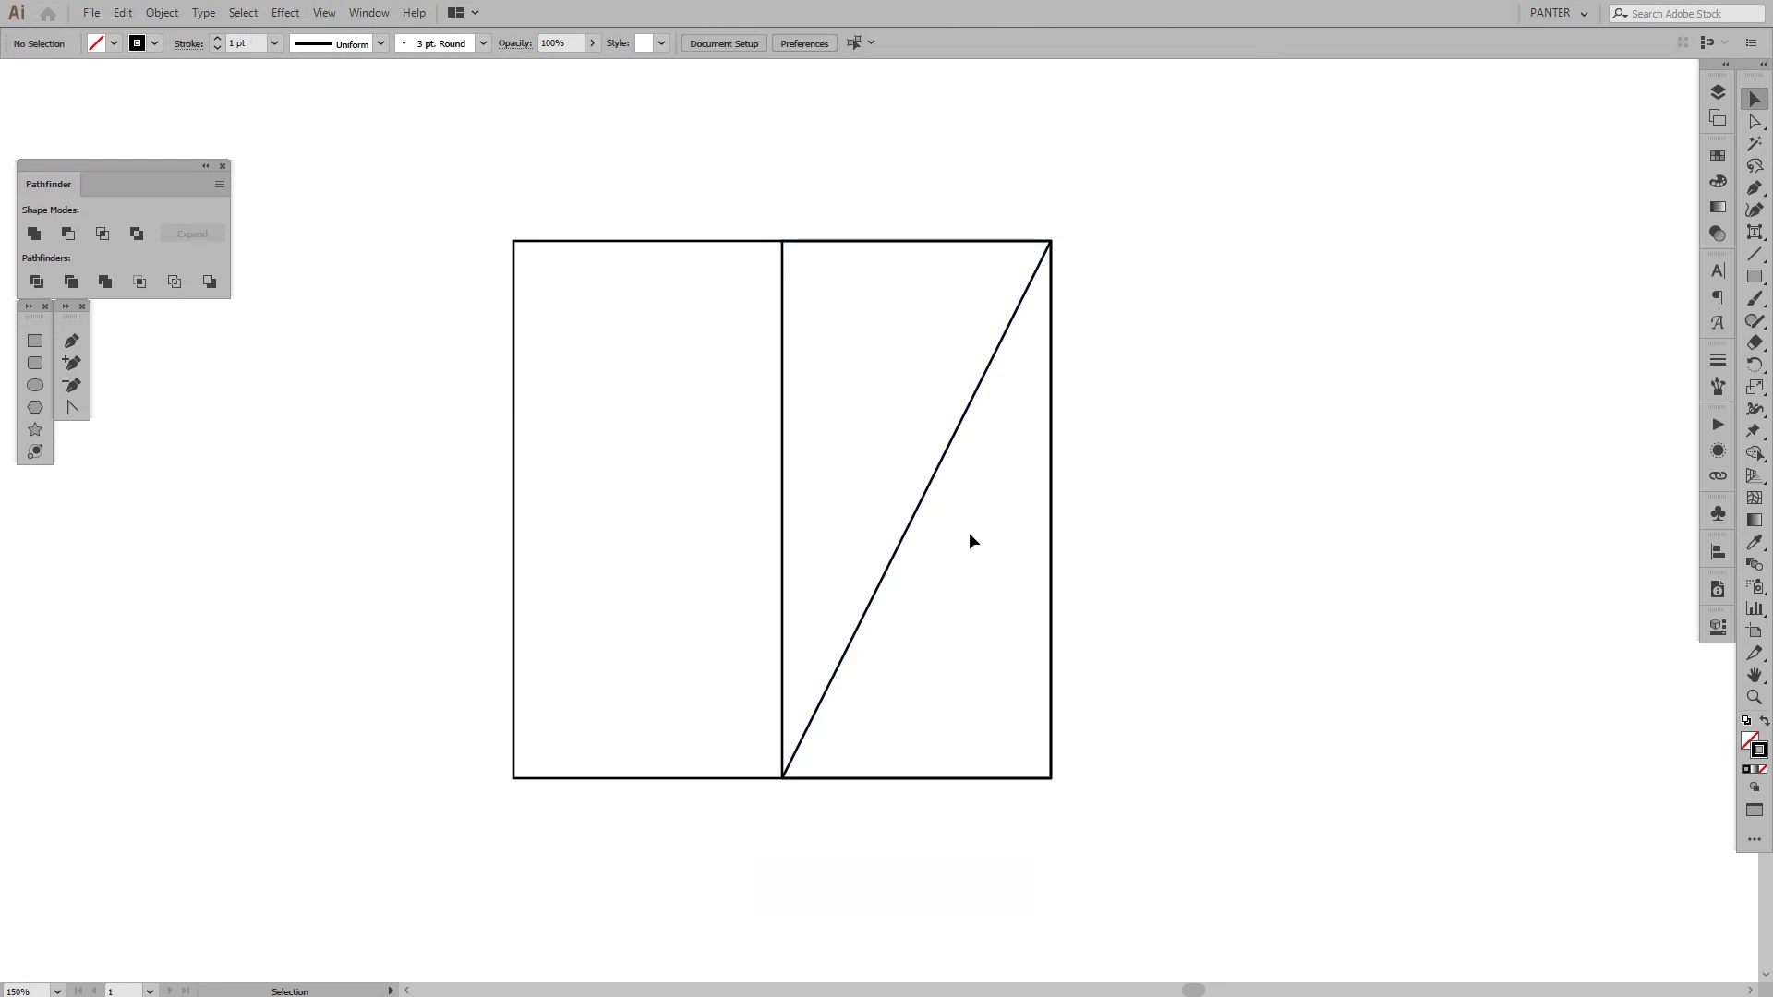
pyautogui.click(949, 448)
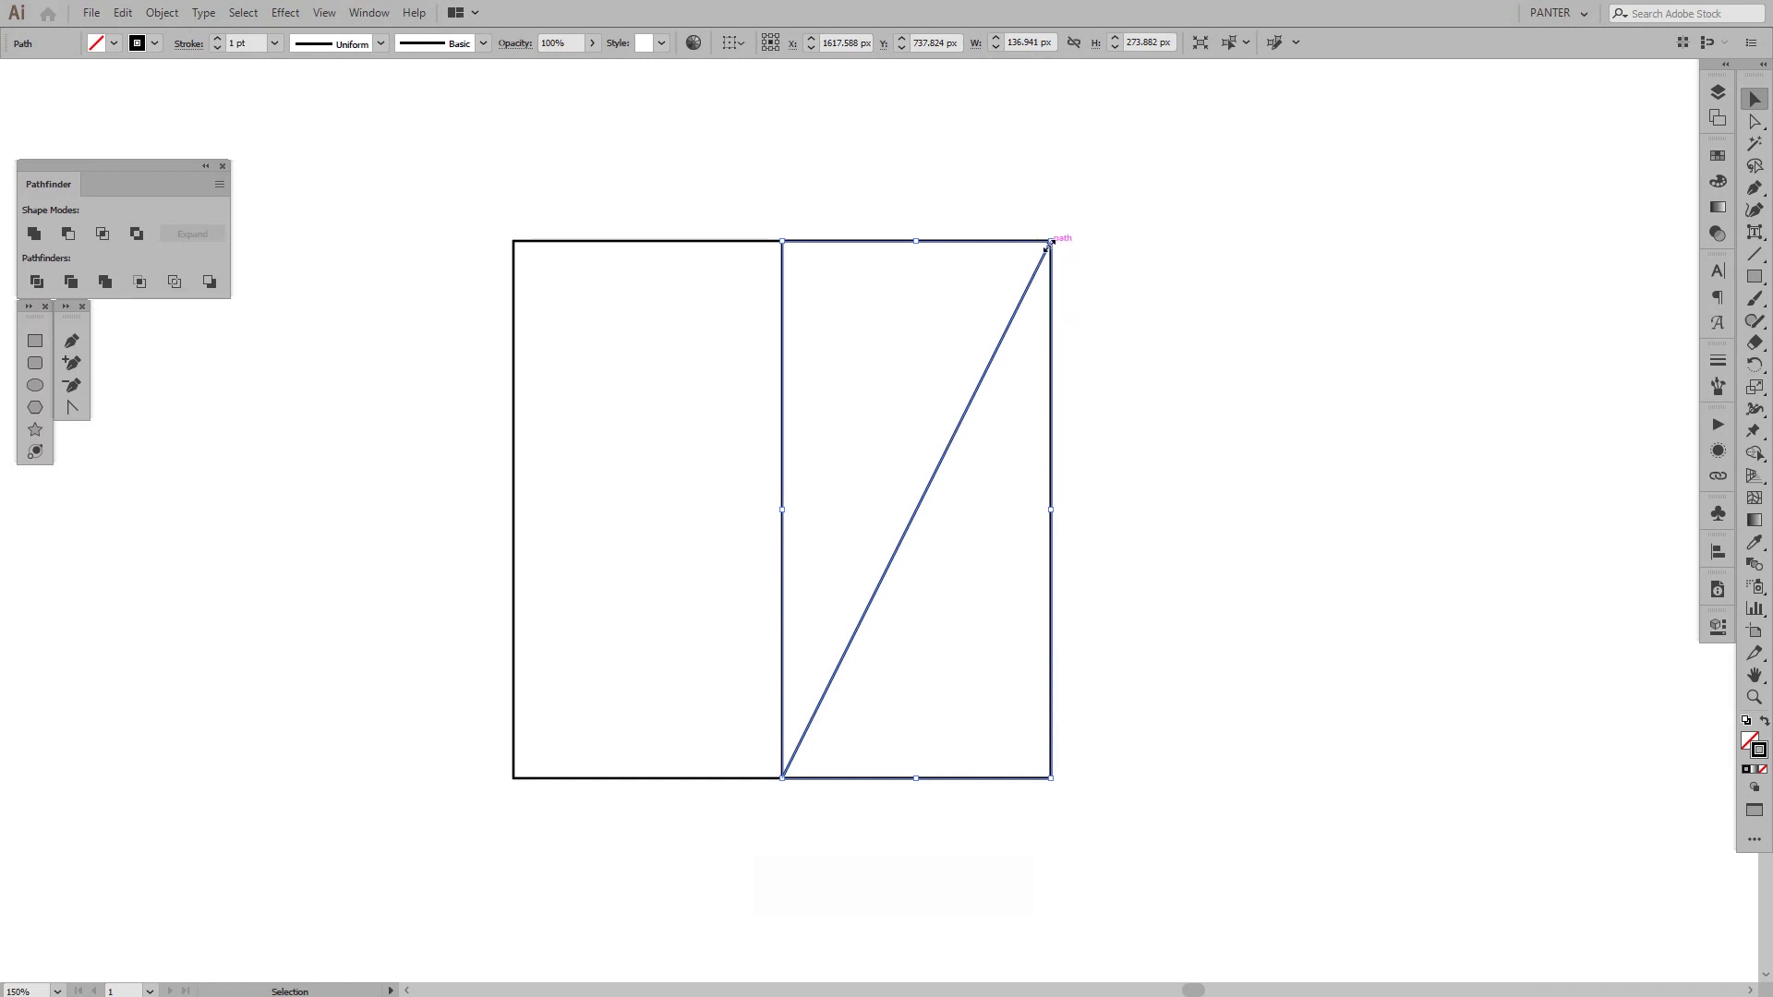
pyautogui.click(1290, 753)
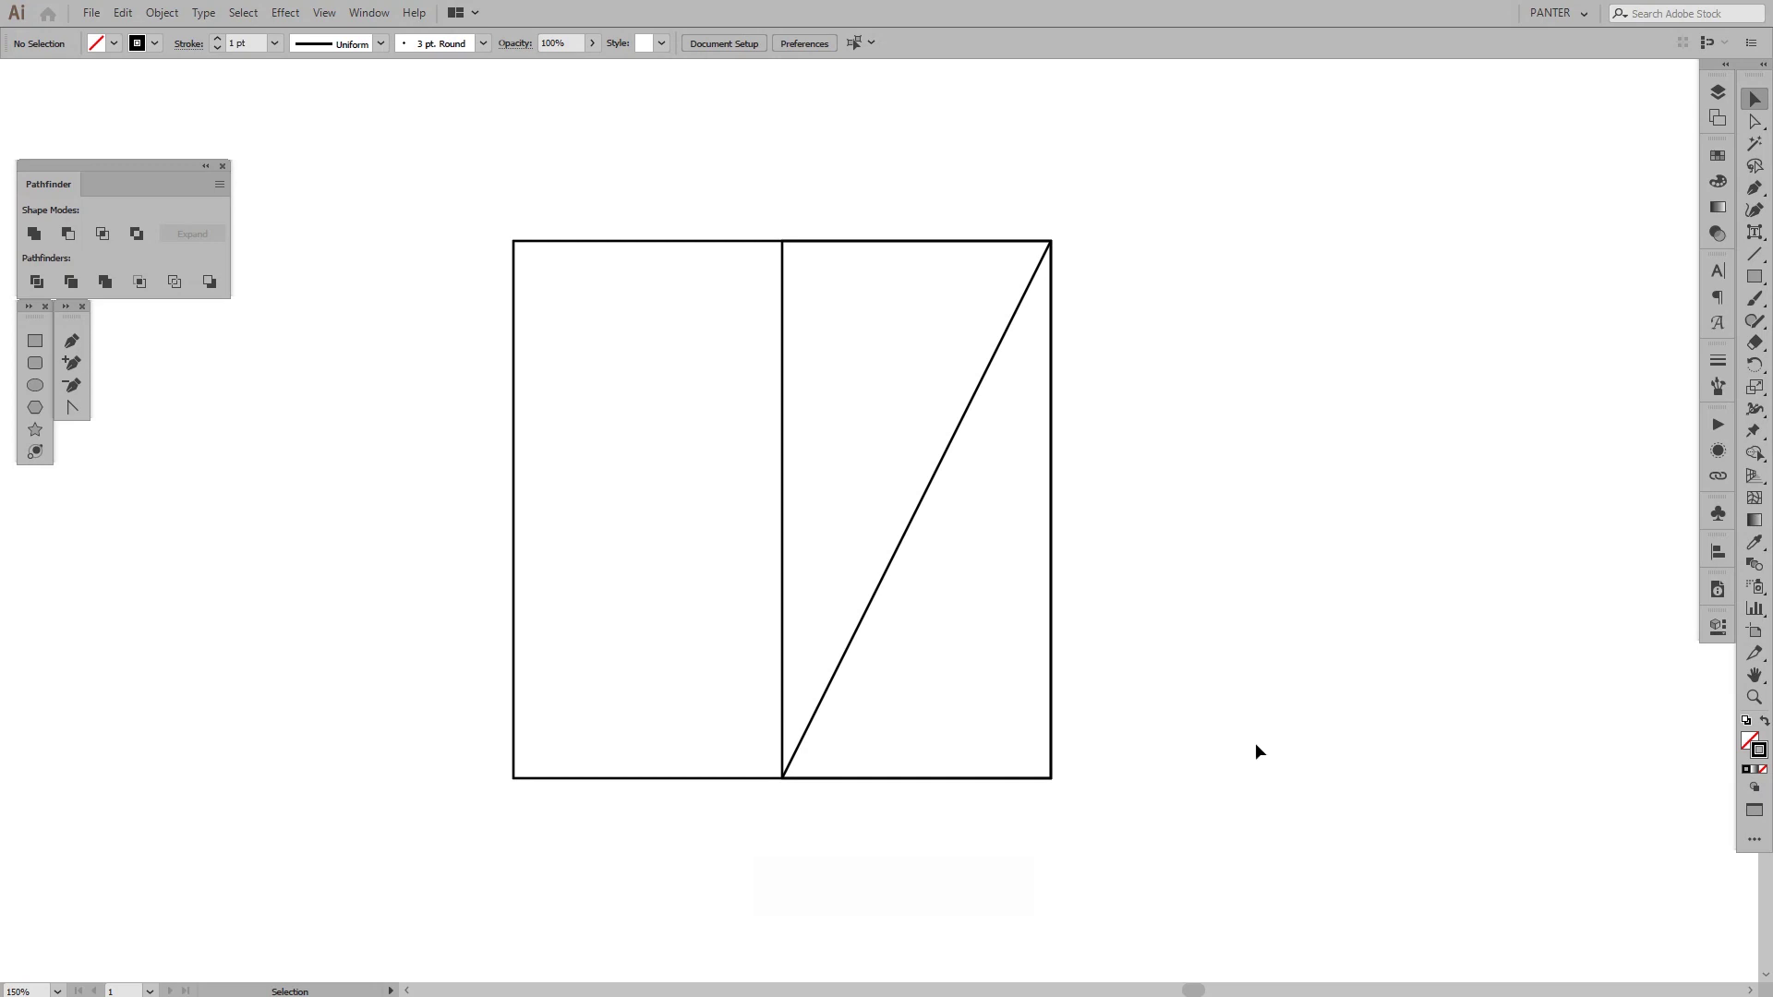
pyautogui.click(909, 537)
pyautogui.press('space')
pyautogui.moveTo(955, 603); pyautogui.dragTo(985, 572)
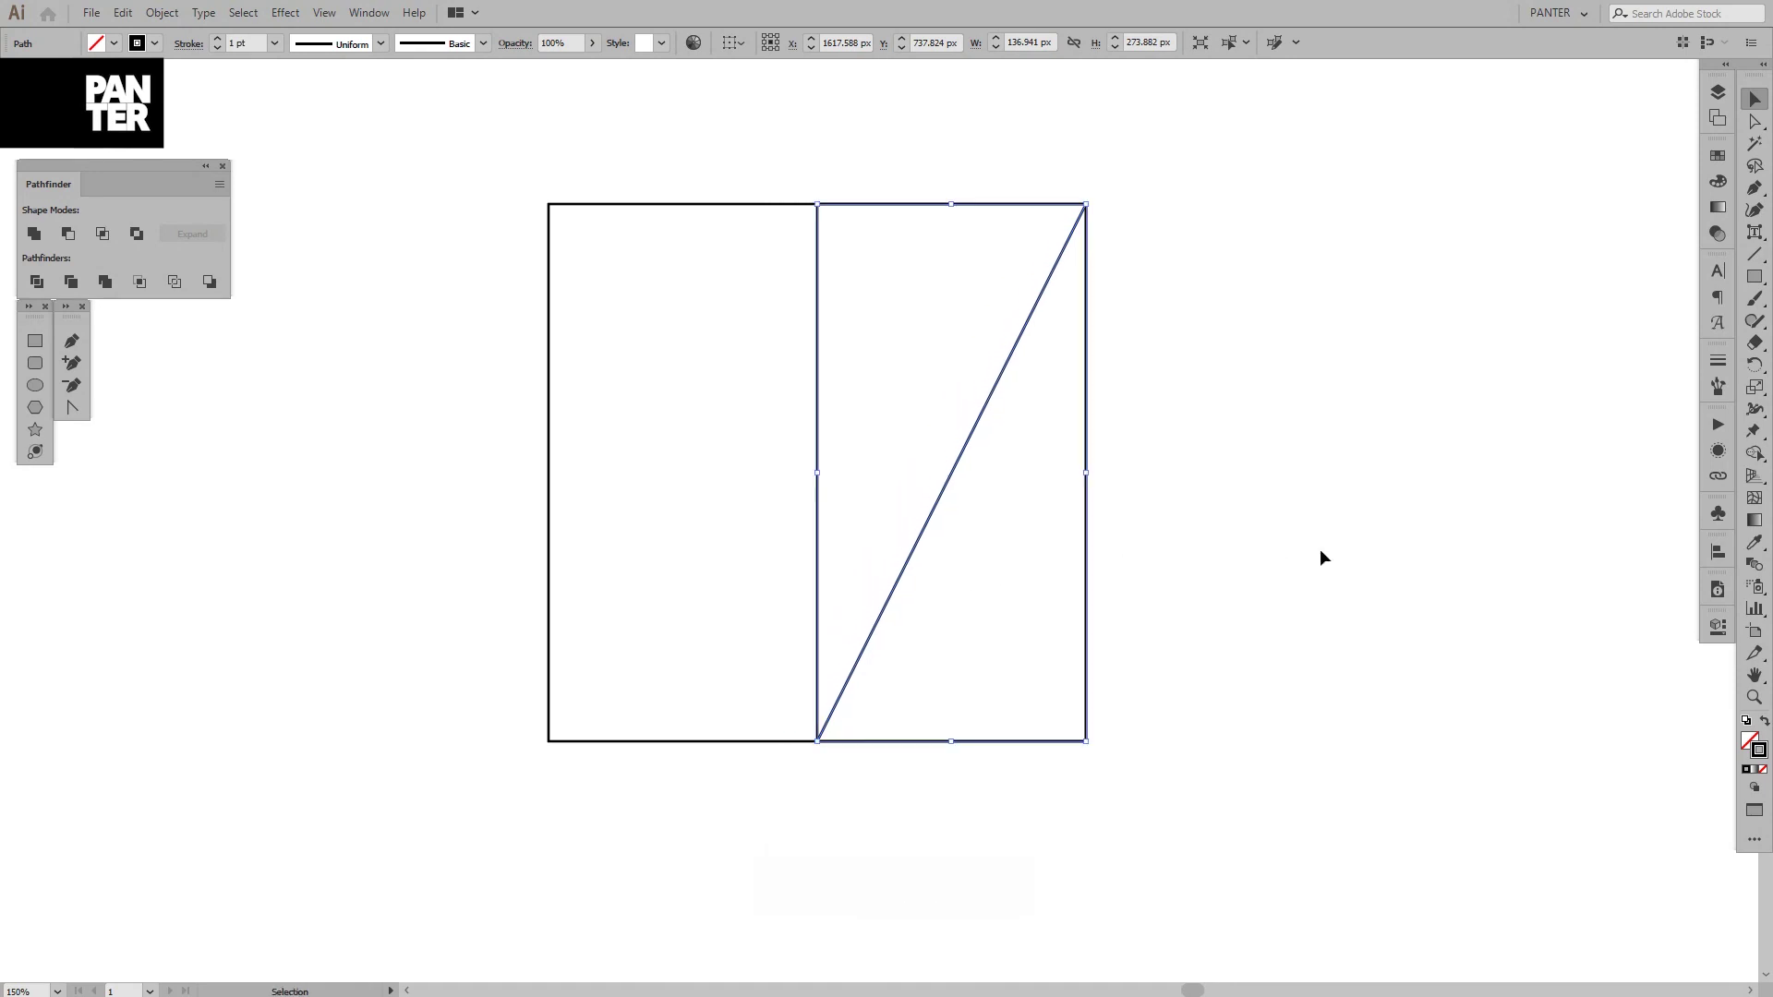
# Step: Set the rotation pivot on the diagonal's bottom end and nudge the angle clockwise
pyautogui.click(1757, 366)
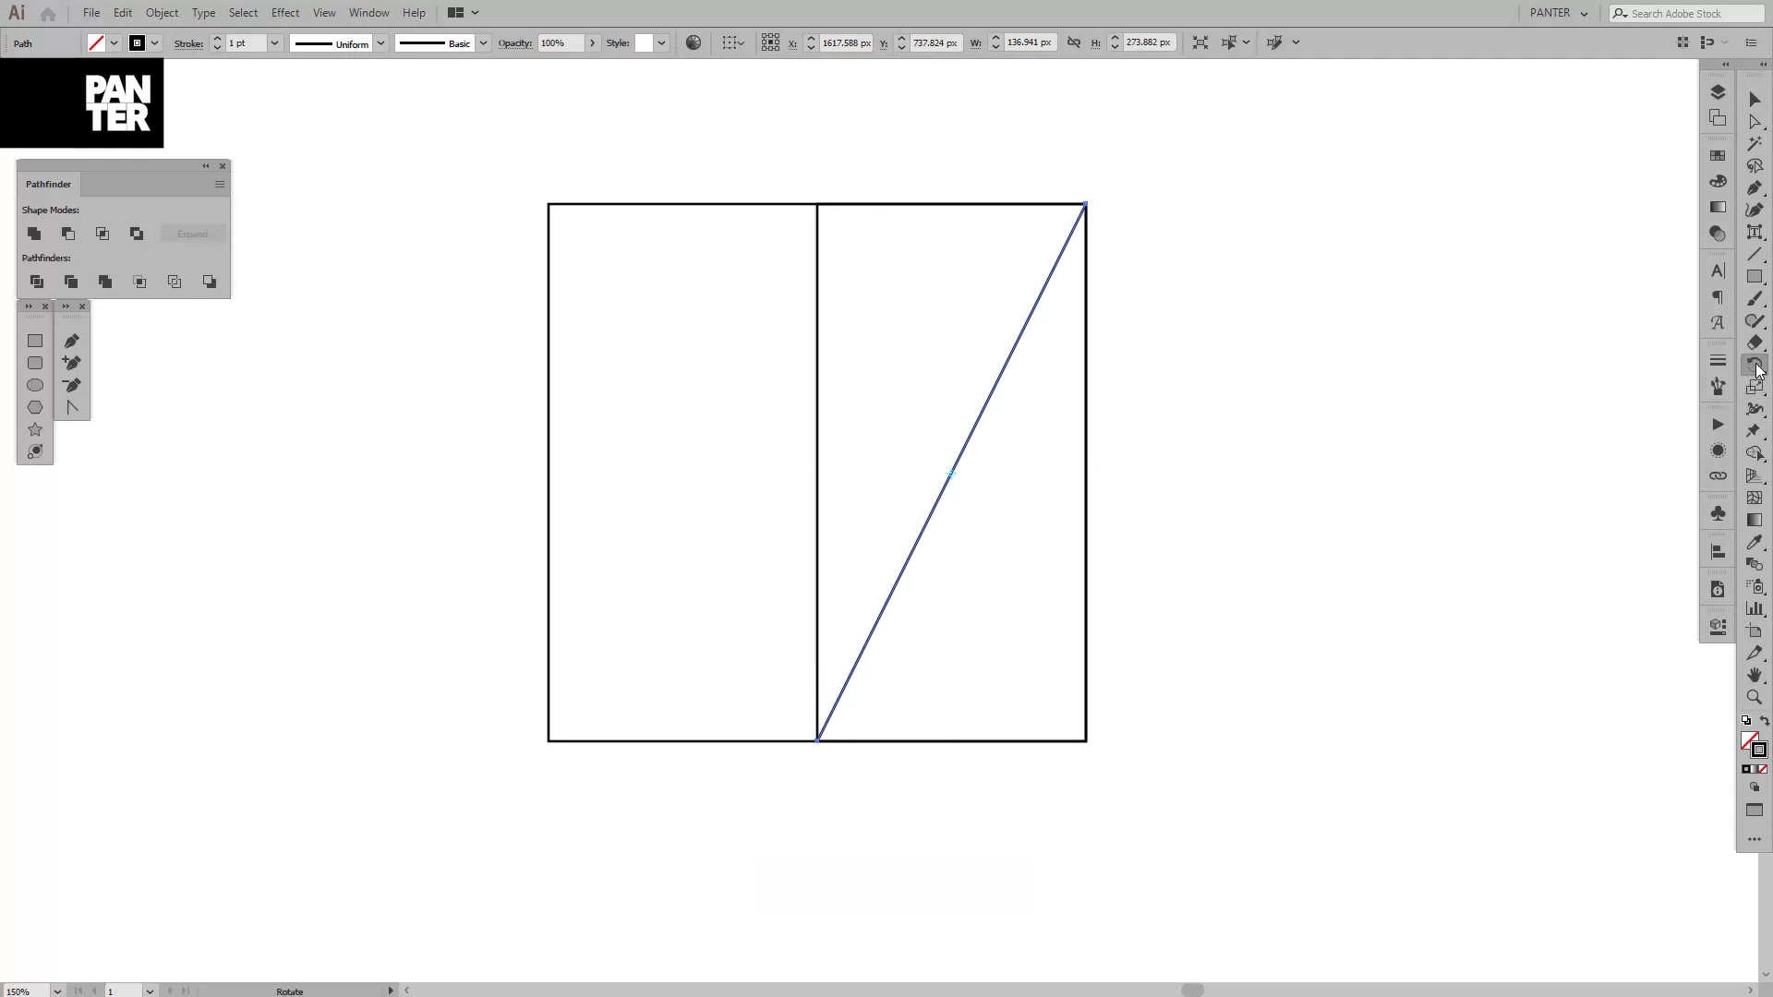
pyautogui.press('alt')
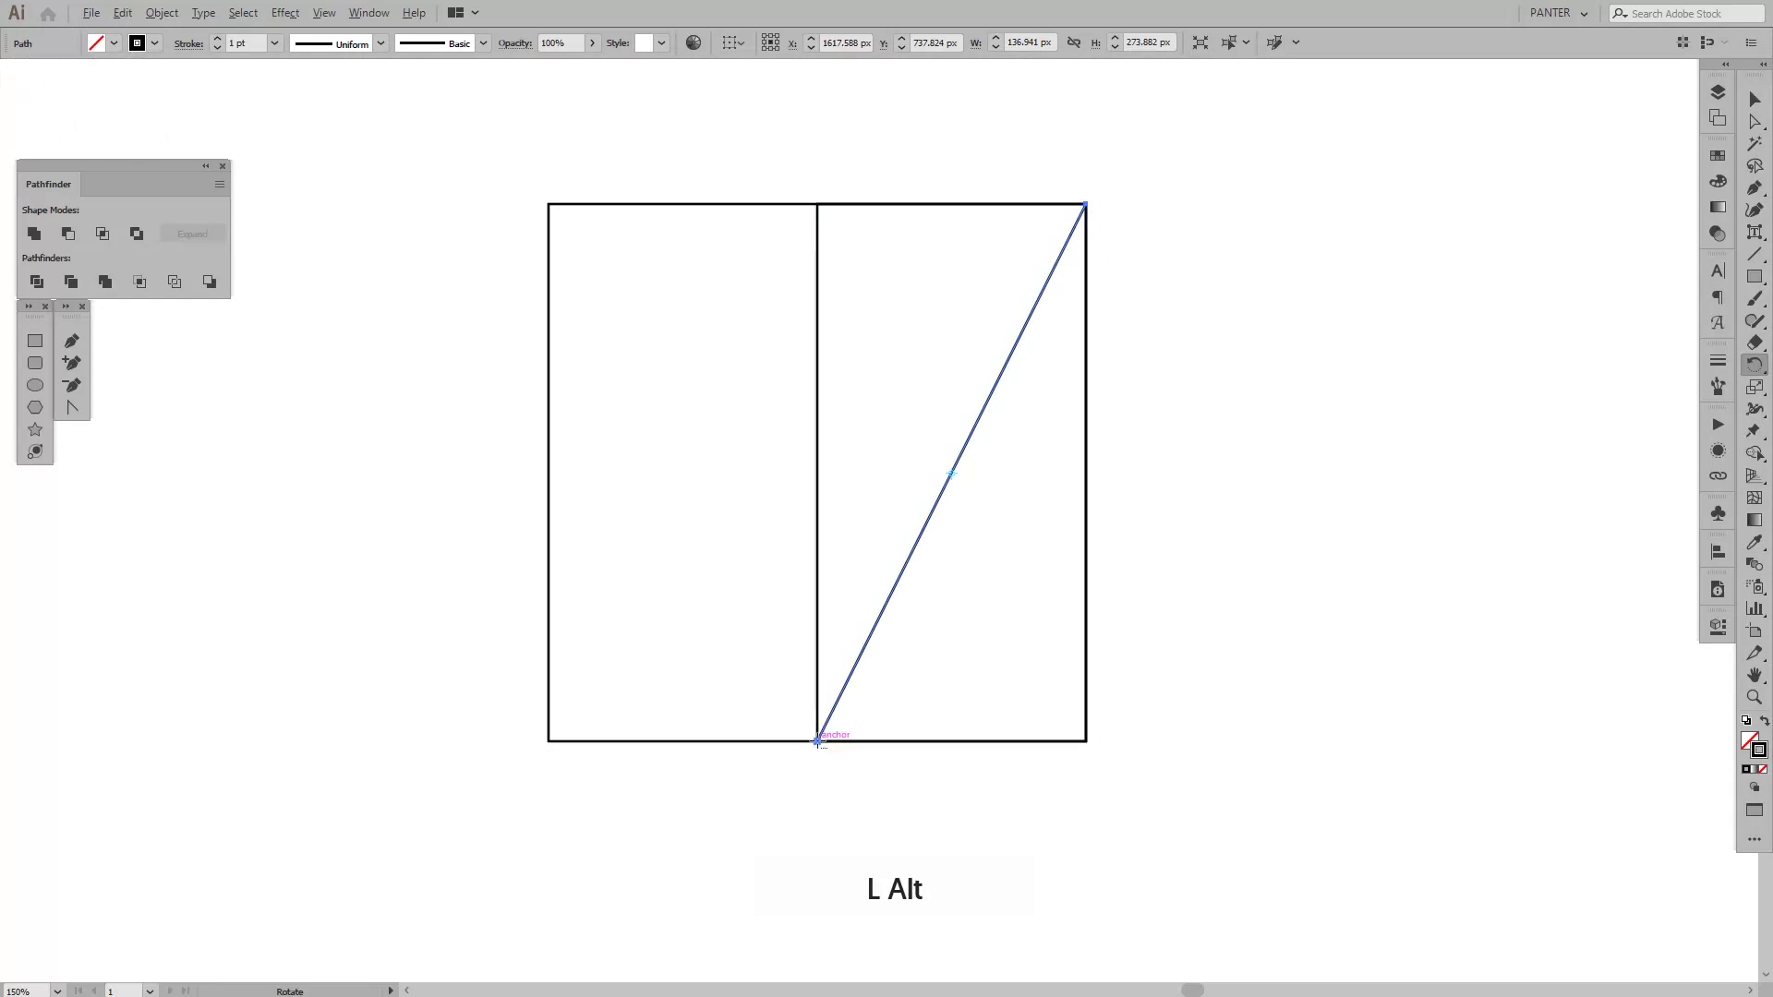
pyautogui.keyDown('alt'); pyautogui.click(817, 741); pyautogui.keyUp('alt')
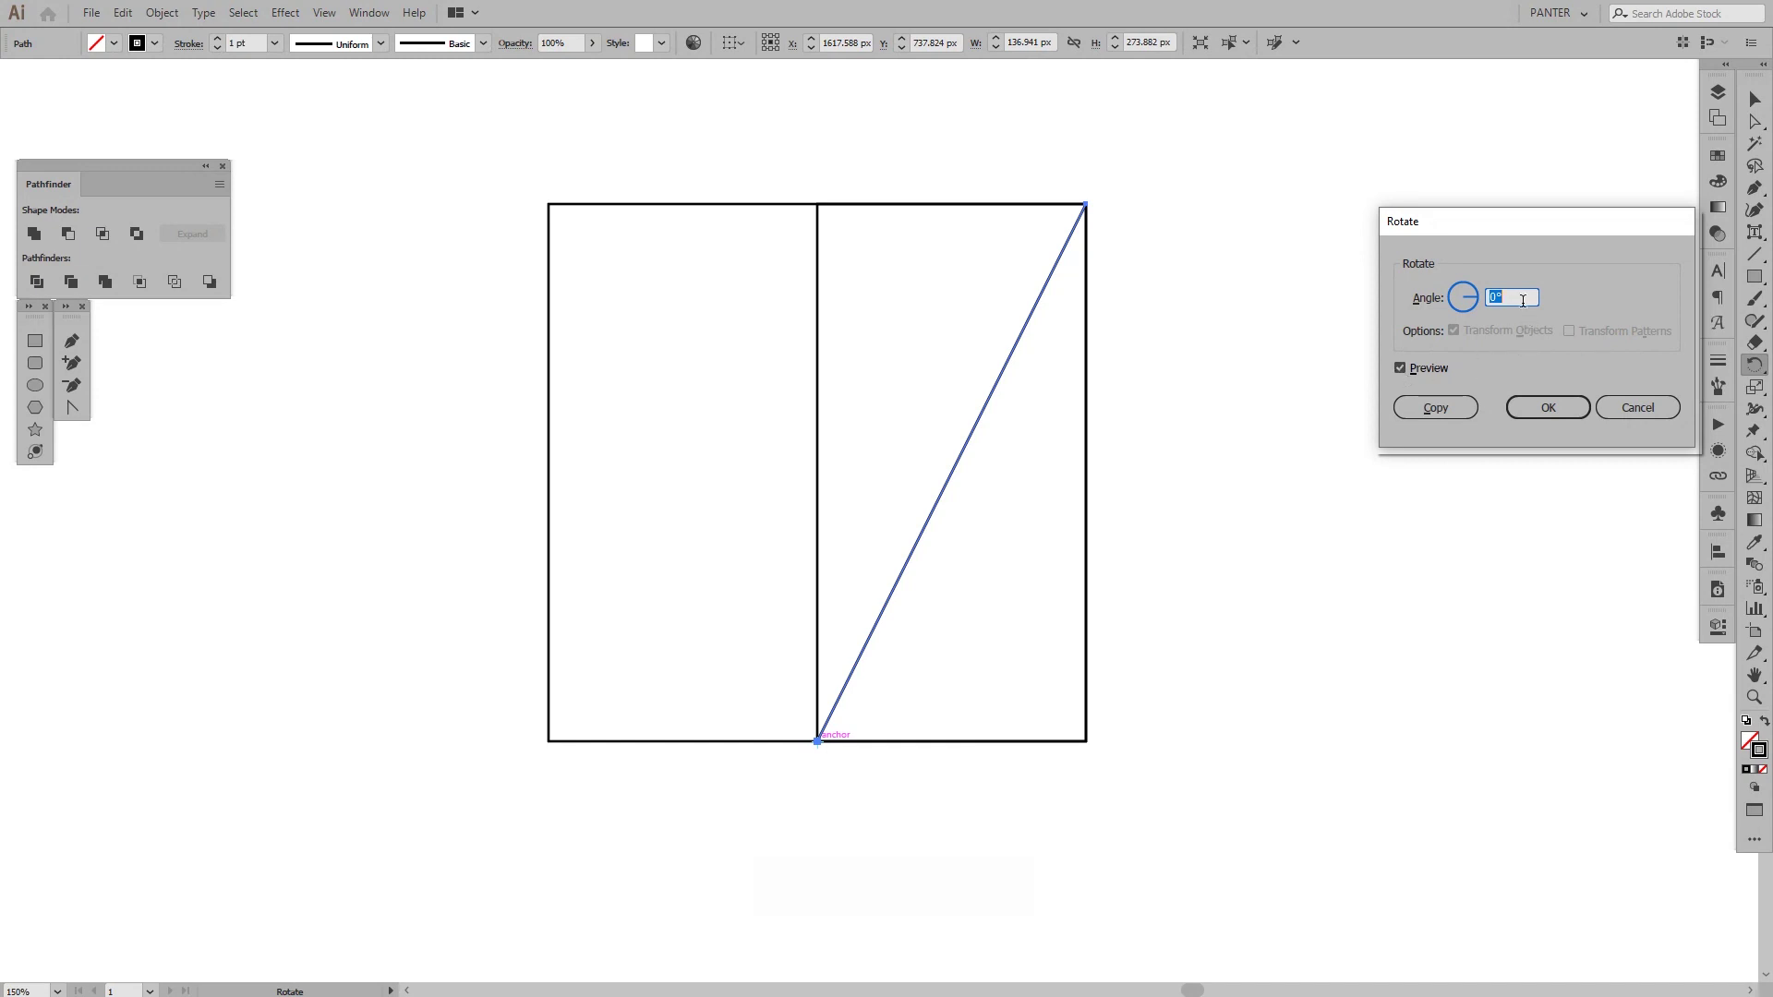
pyautogui.press('Down')
pyautogui.press('Down')
pyautogui.press('Down')
pyautogui.press('Down')
pyautogui.press('Down')
pyautogui.press('Down')
pyautogui.press('Down')
pyautogui.press('Down')
pyautogui.press('Down')
pyautogui.press('Down')
pyautogui.press('Down')
pyautogui.press('Down')
pyautogui.press('Down')
pyautogui.press('Down')
pyautogui.press('Down')
pyautogui.press('Down')
pyautogui.press('Down')
pyautogui.press('Down')
pyautogui.press('Down')
pyautogui.press('Down')
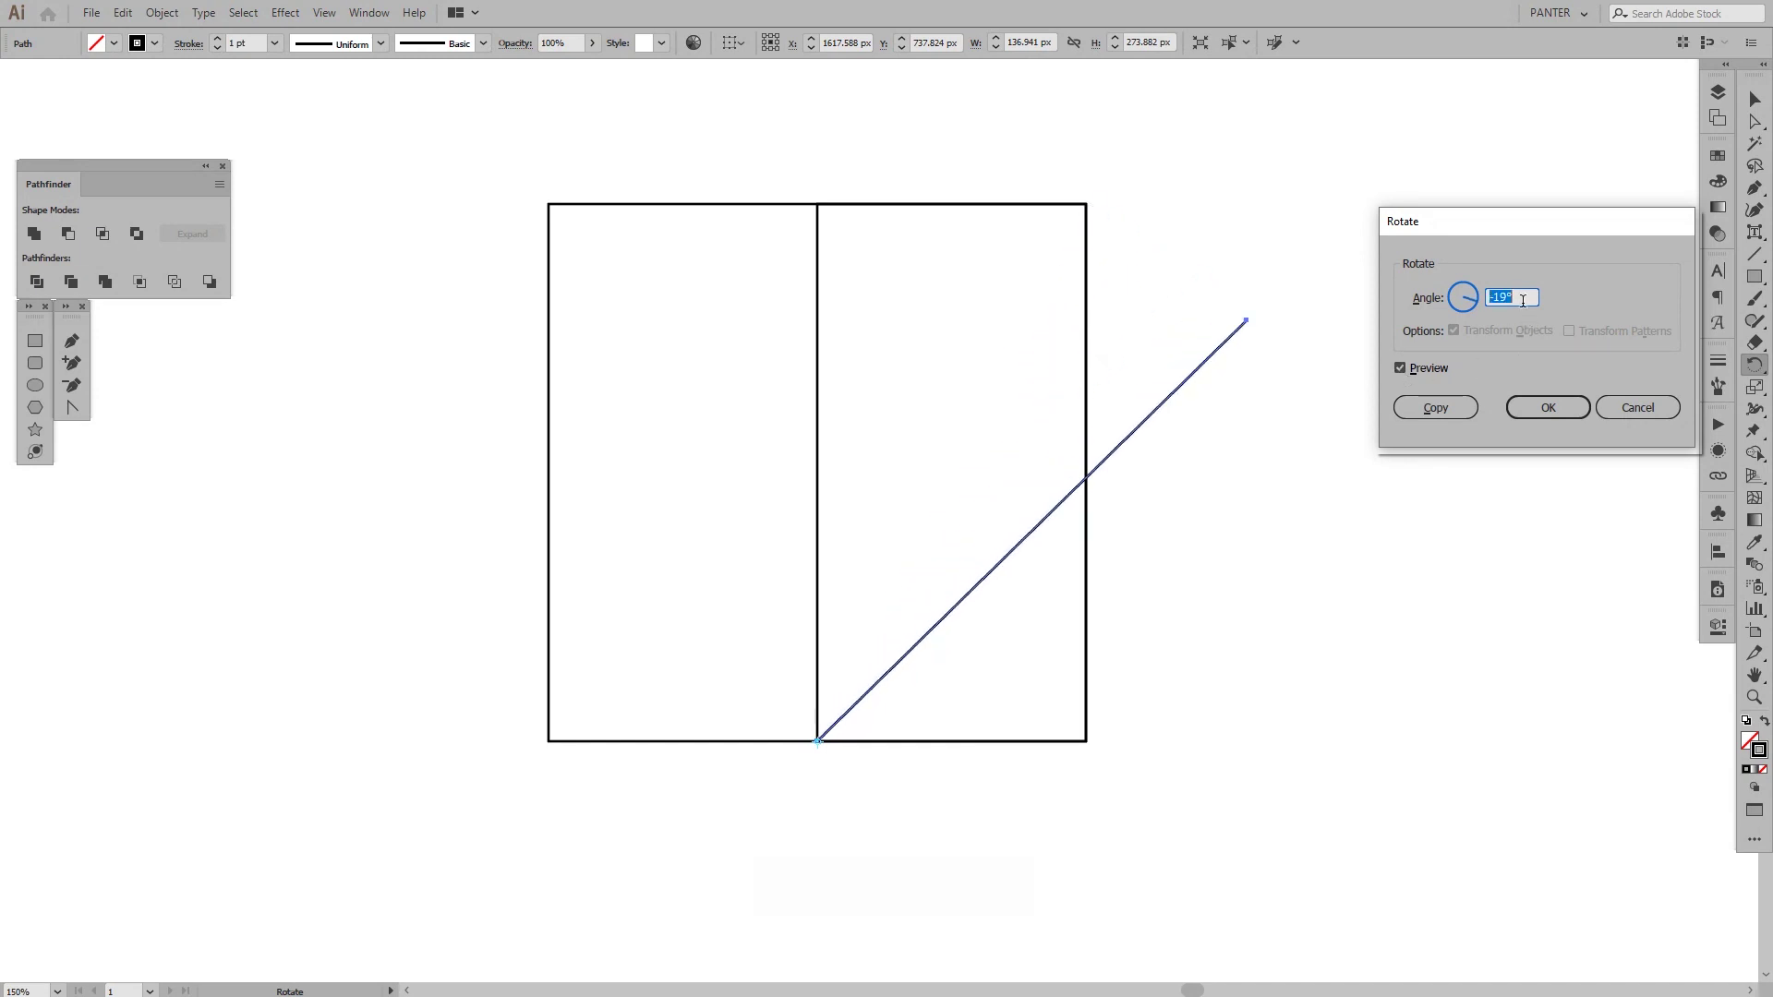
pyautogui.press('Down')
pyautogui.press('Down')
pyautogui.press('Down')
pyautogui.press('Down')
pyautogui.press('Down')
pyautogui.press('Down')
pyautogui.press('Down')
pyautogui.press('Down')
pyautogui.press('Down')
pyautogui.press('Down')
pyautogui.press('Down')
pyautogui.press('Down')
pyautogui.press('Down')
pyautogui.press('Down')
pyautogui.press('Down')
pyautogui.press('Down')
pyautogui.press('Down')
pyautogui.press('Down')
pyautogui.press('Down')
pyautogui.press('Down')
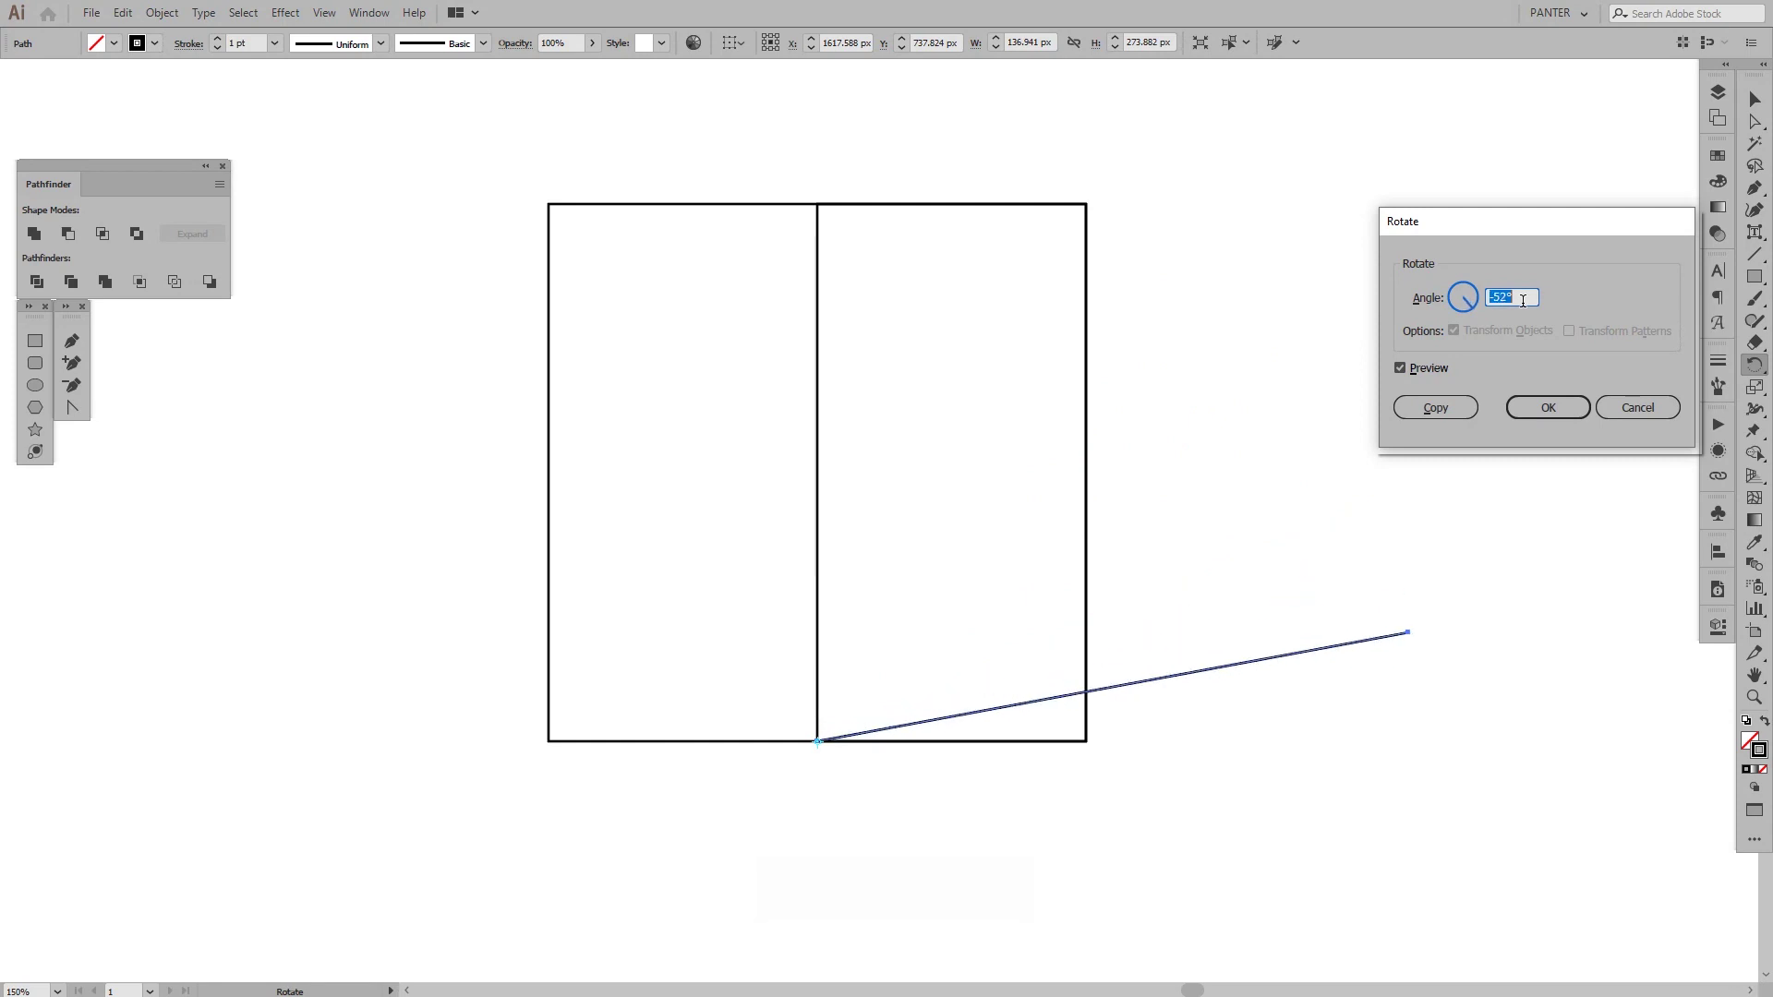
pyautogui.press('Down')
pyautogui.press('Down')
pyautogui.press('Down')
pyautogui.press('Down')
pyautogui.press('Down')
pyautogui.press('Down')
pyautogui.press('Down')
pyautogui.press('Down')
pyautogui.press('Down')
pyautogui.press('Down')
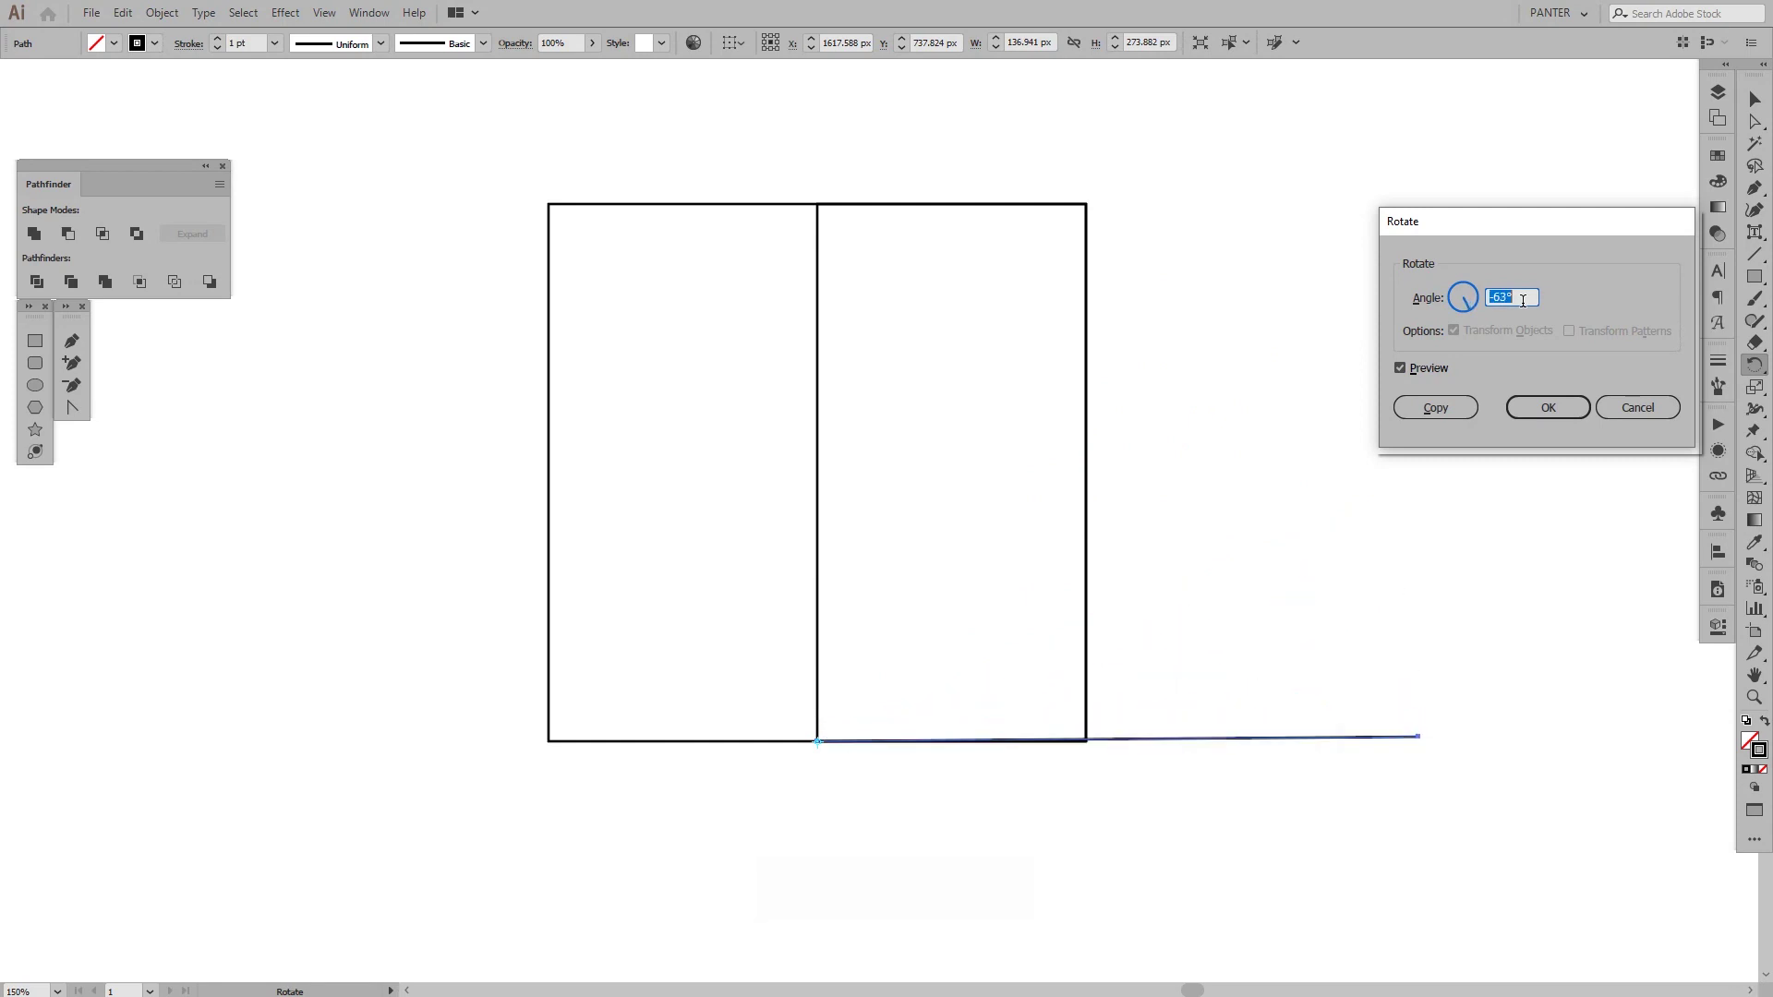
# Step: Apply a -63.5° rotation so the line lies flat along the square's bottom edge
pyautogui.click(1507, 297)
pyautogui.write('.5')
pyautogui.click(1583, 412)
pyautogui.click(1560, 413)
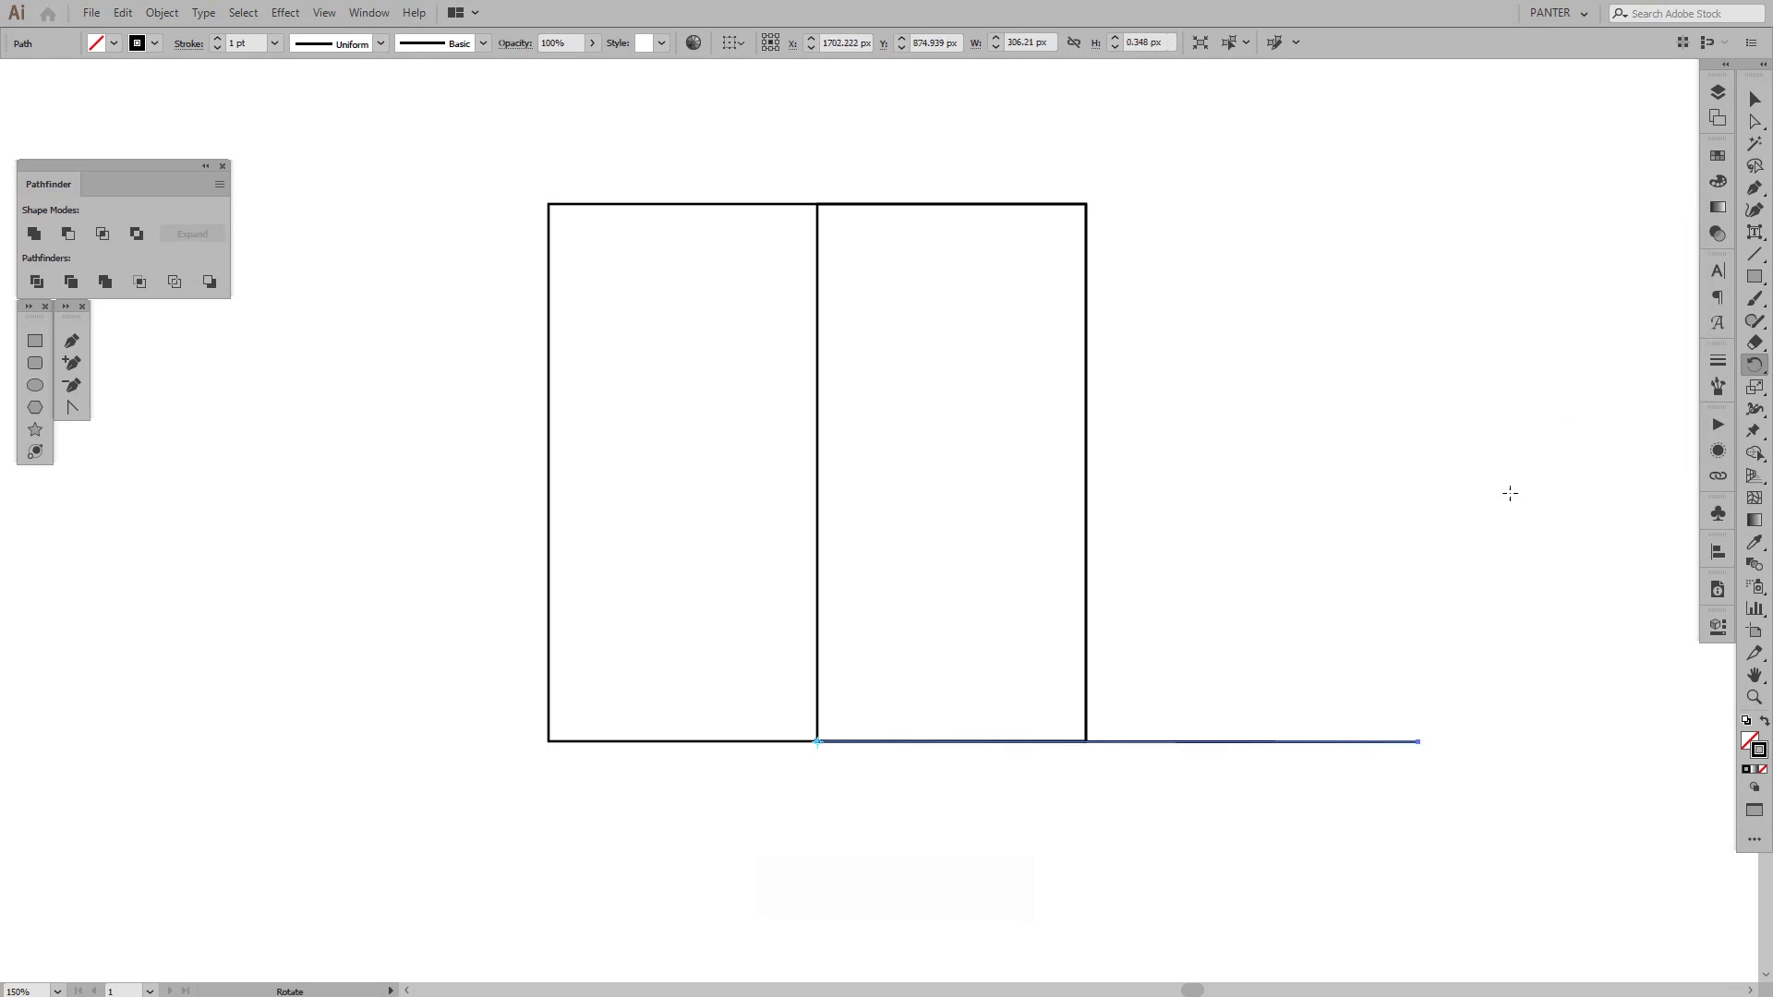
pyautogui.press('v')
pyautogui.click(1324, 643)
pyautogui.press('space')
pyautogui.moveTo(1324, 642); pyautogui.dragTo(1252, 660)
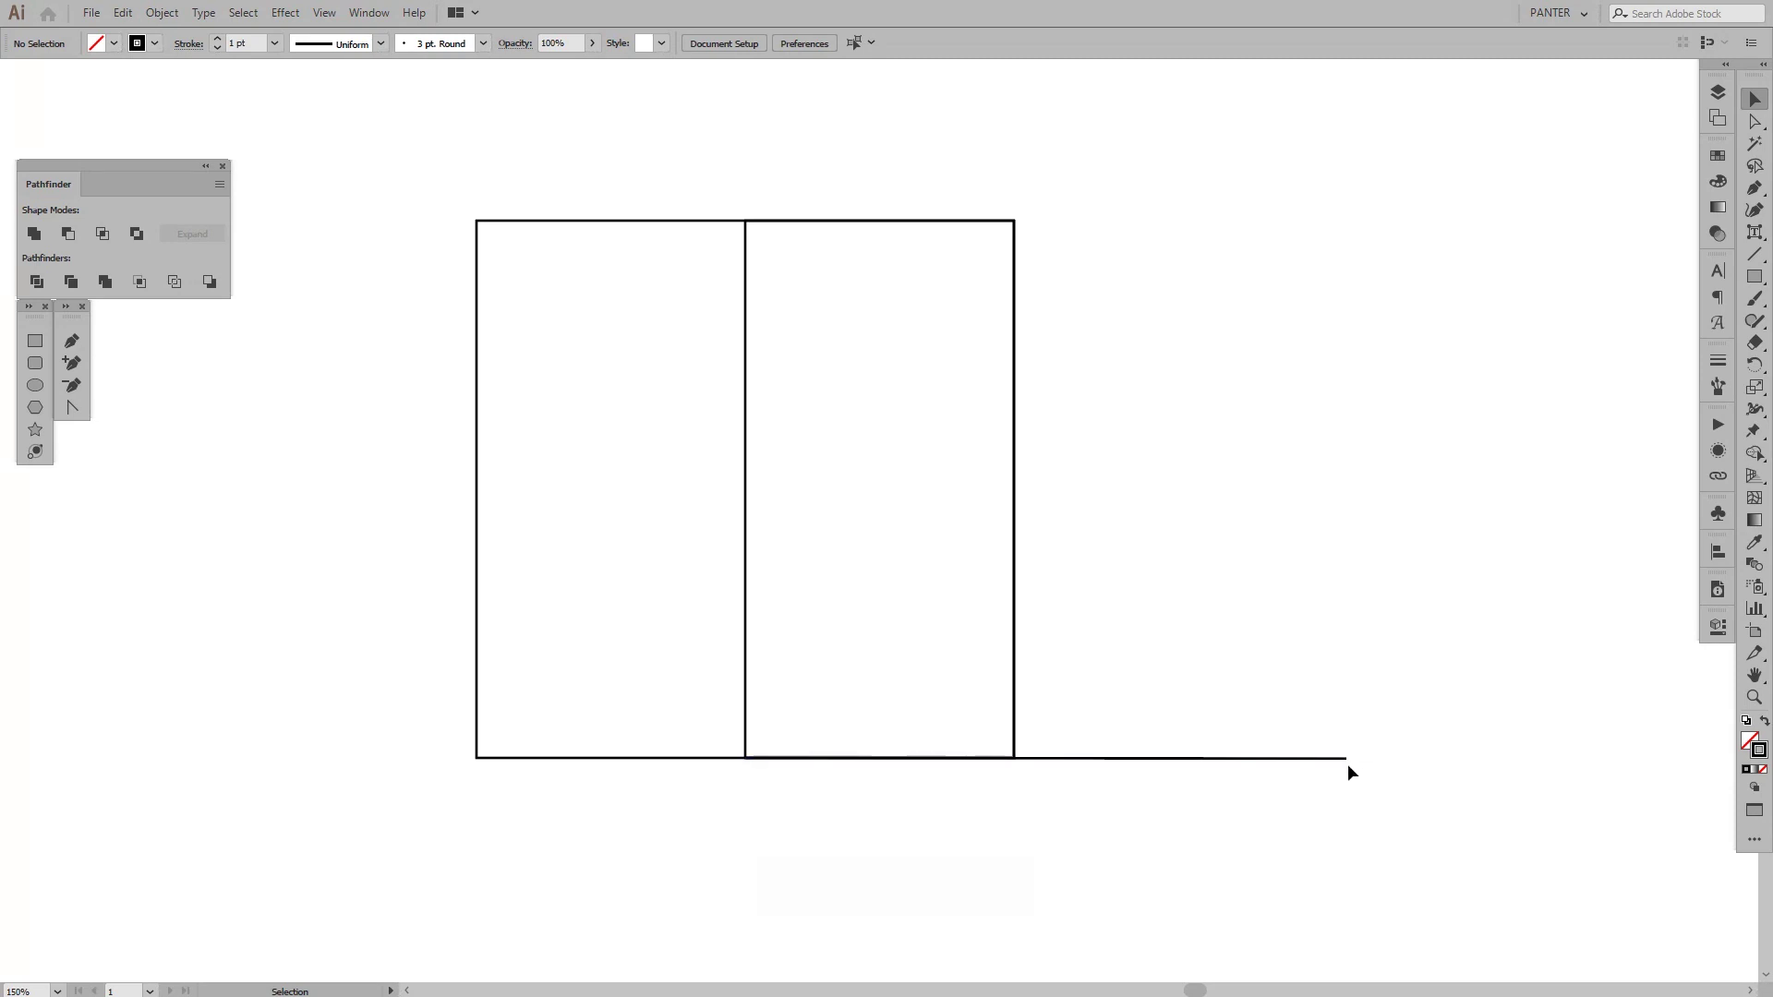
# Step: In Outline view, draw a circle from the square's bottom midpoint out to its top-right corner
pyautogui.press('ctrl')
pyautogui.hotkey('ctrl', 'y')
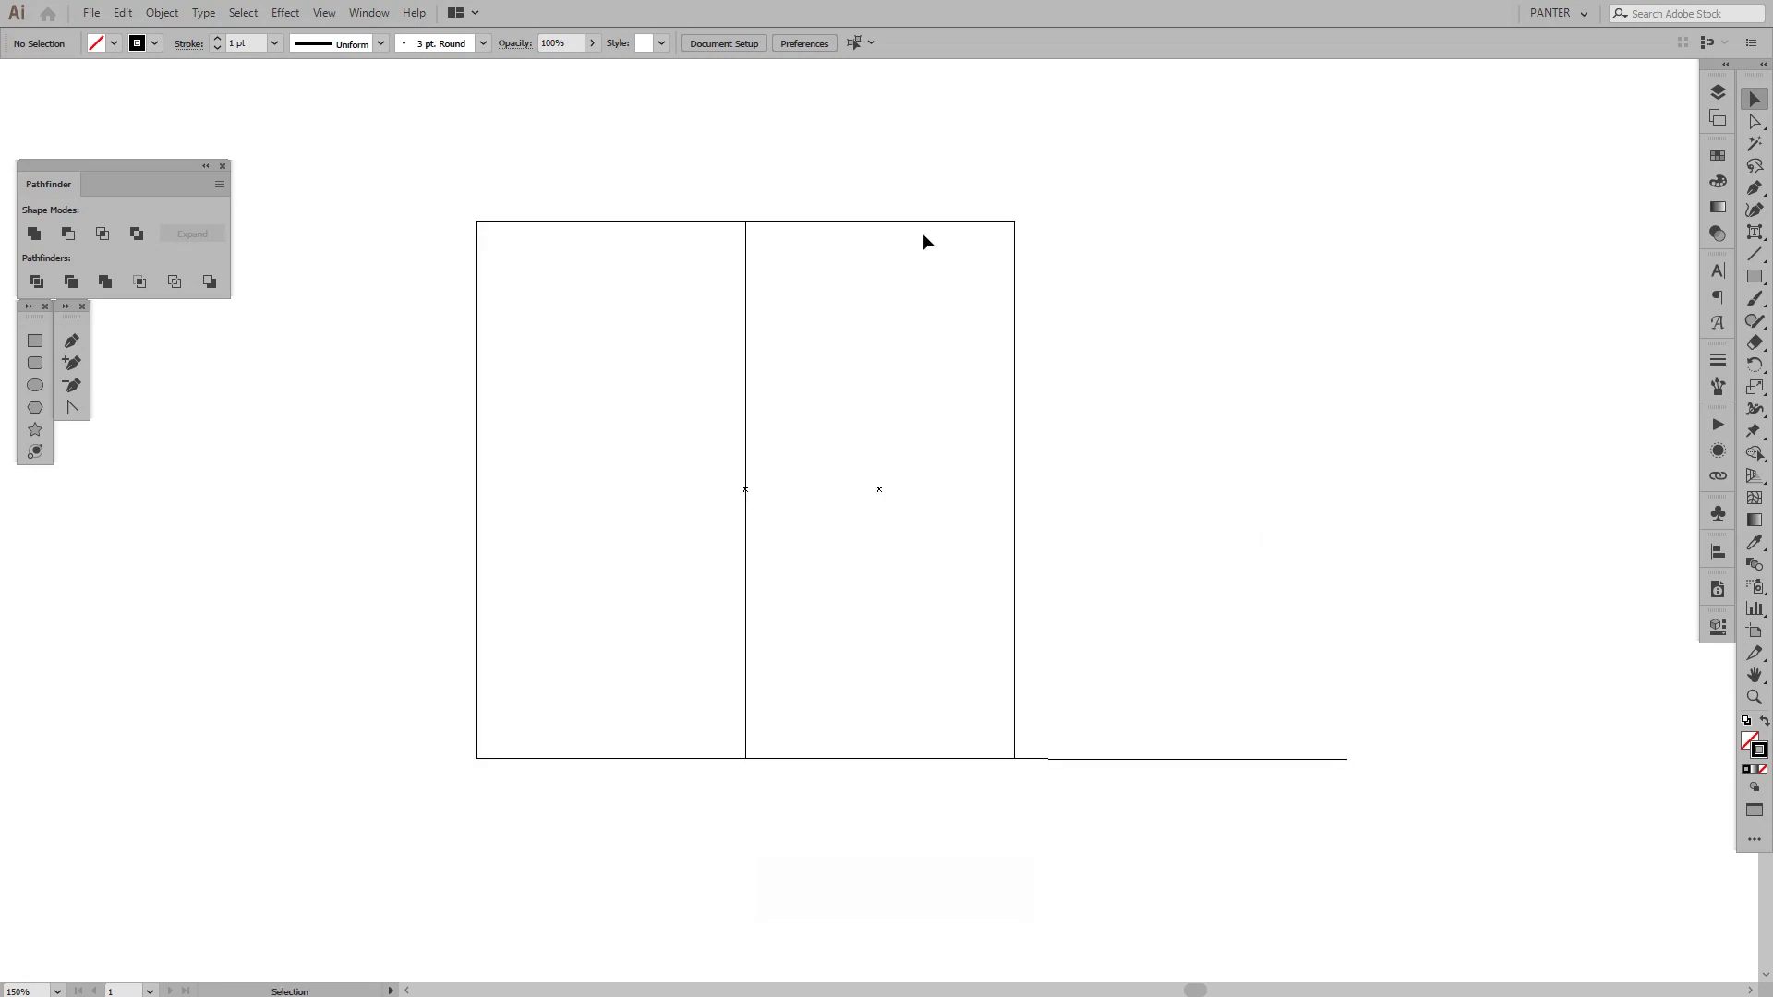
pyautogui.click(1755, 276)
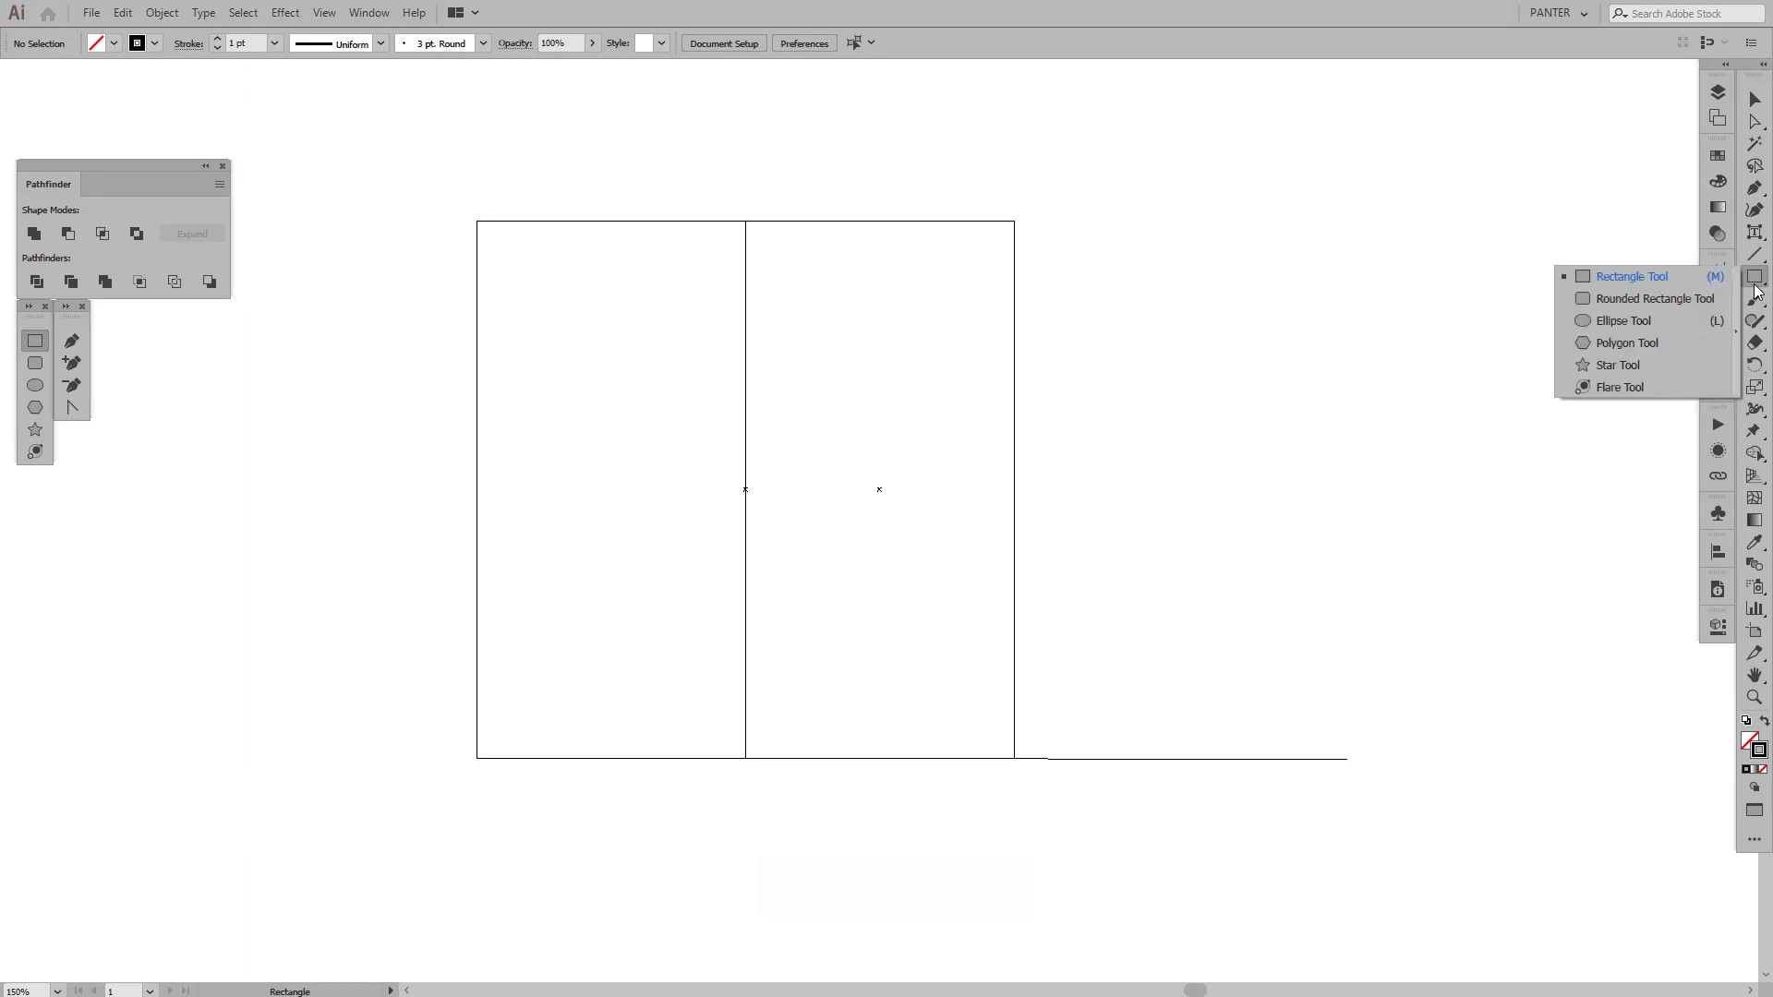
pyautogui.click(1640, 321)
pyautogui.press('space')
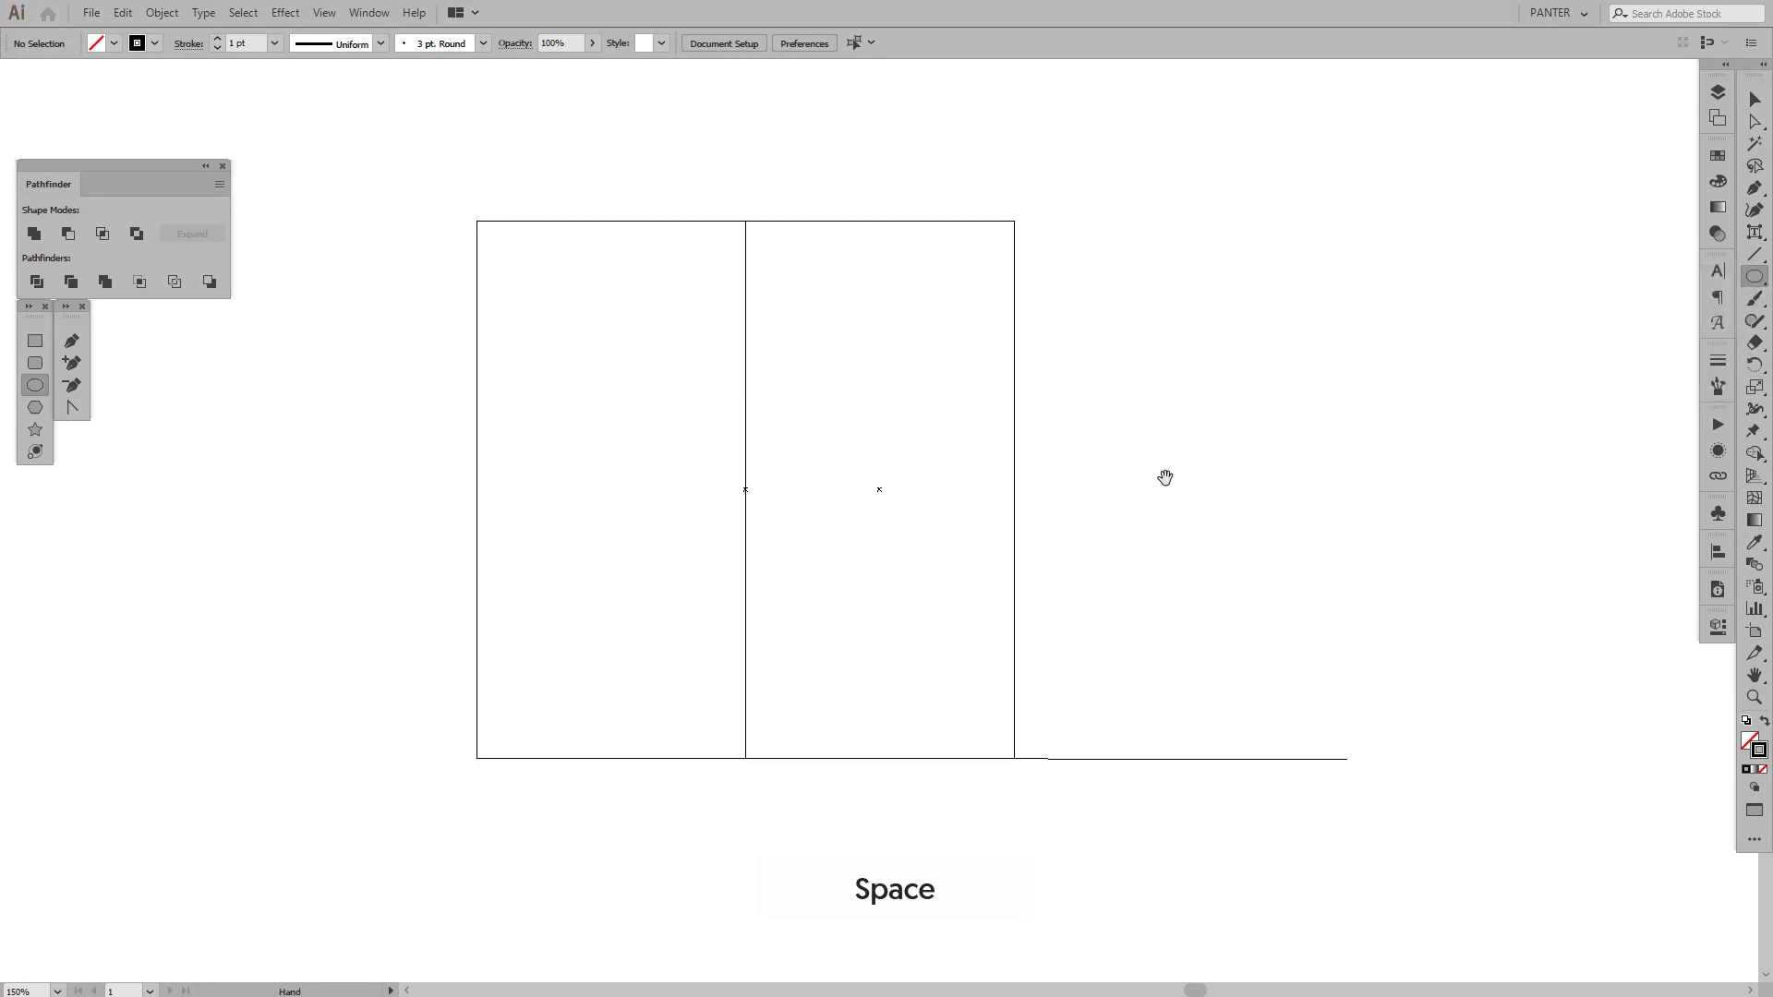
pyautogui.moveTo(1159, 479); pyautogui.dragTo(1124, 511)
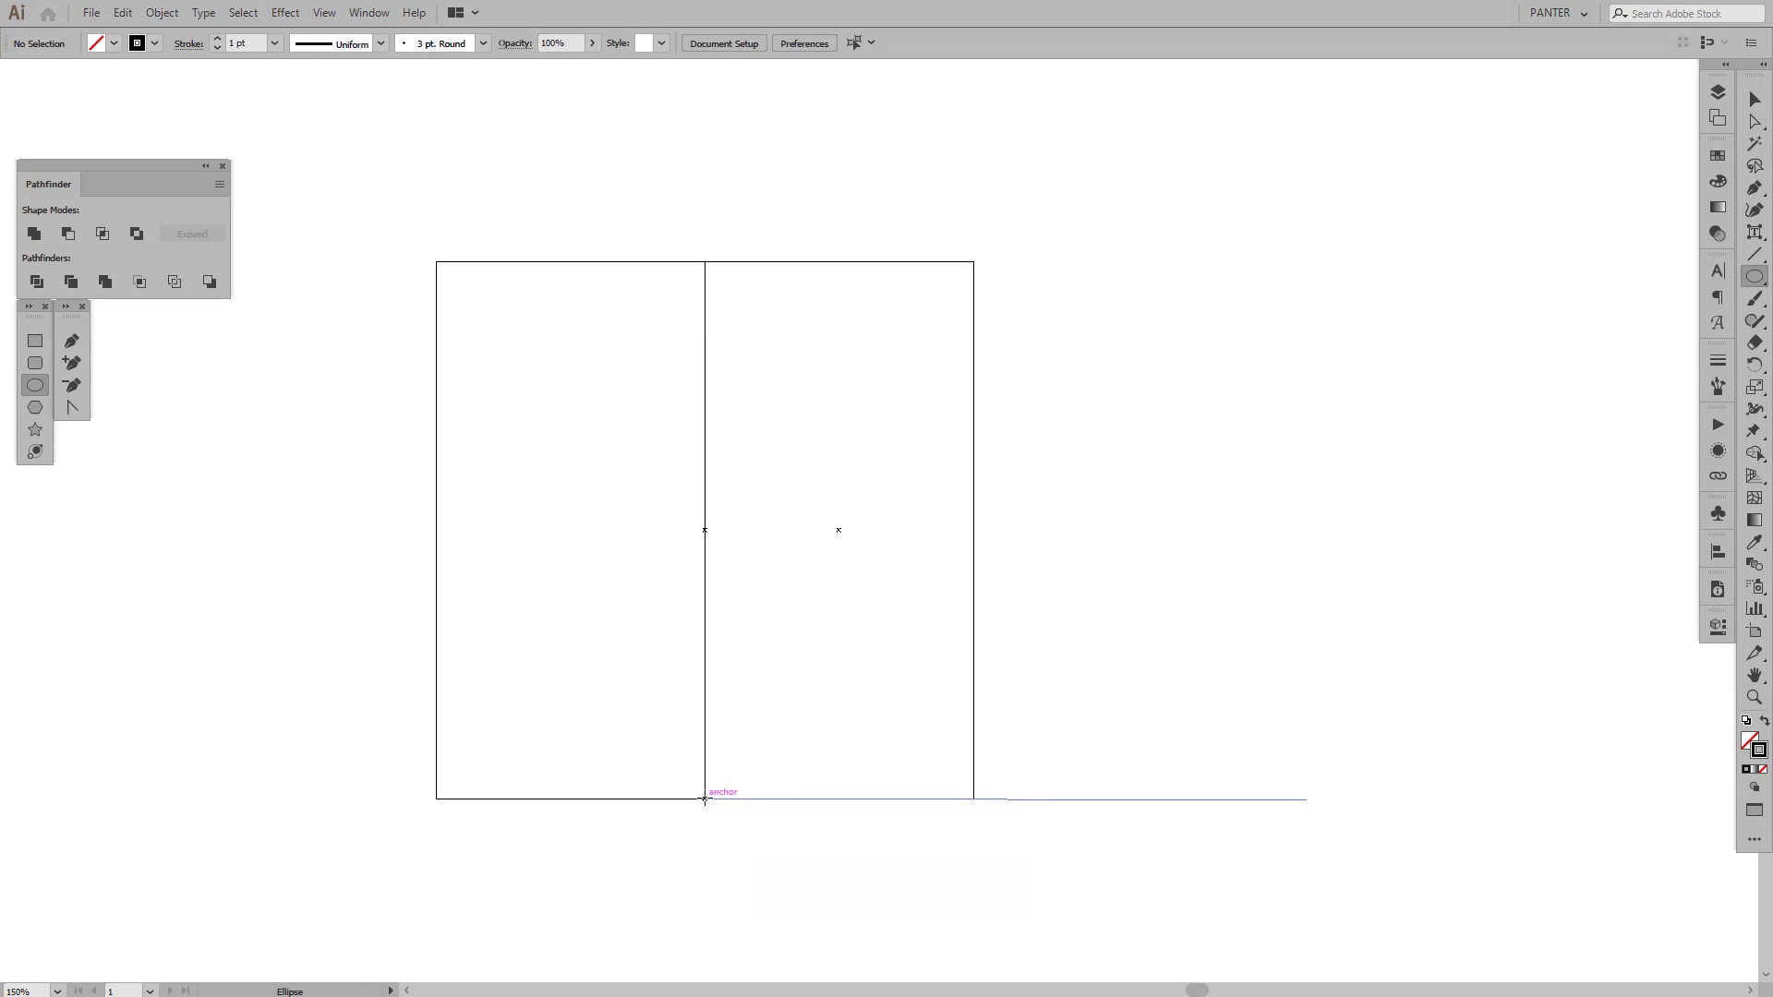
pyautogui.moveTo(705, 800); pyautogui.dragTo(1219, 196)
pyautogui.scroll(8, 977, 246)
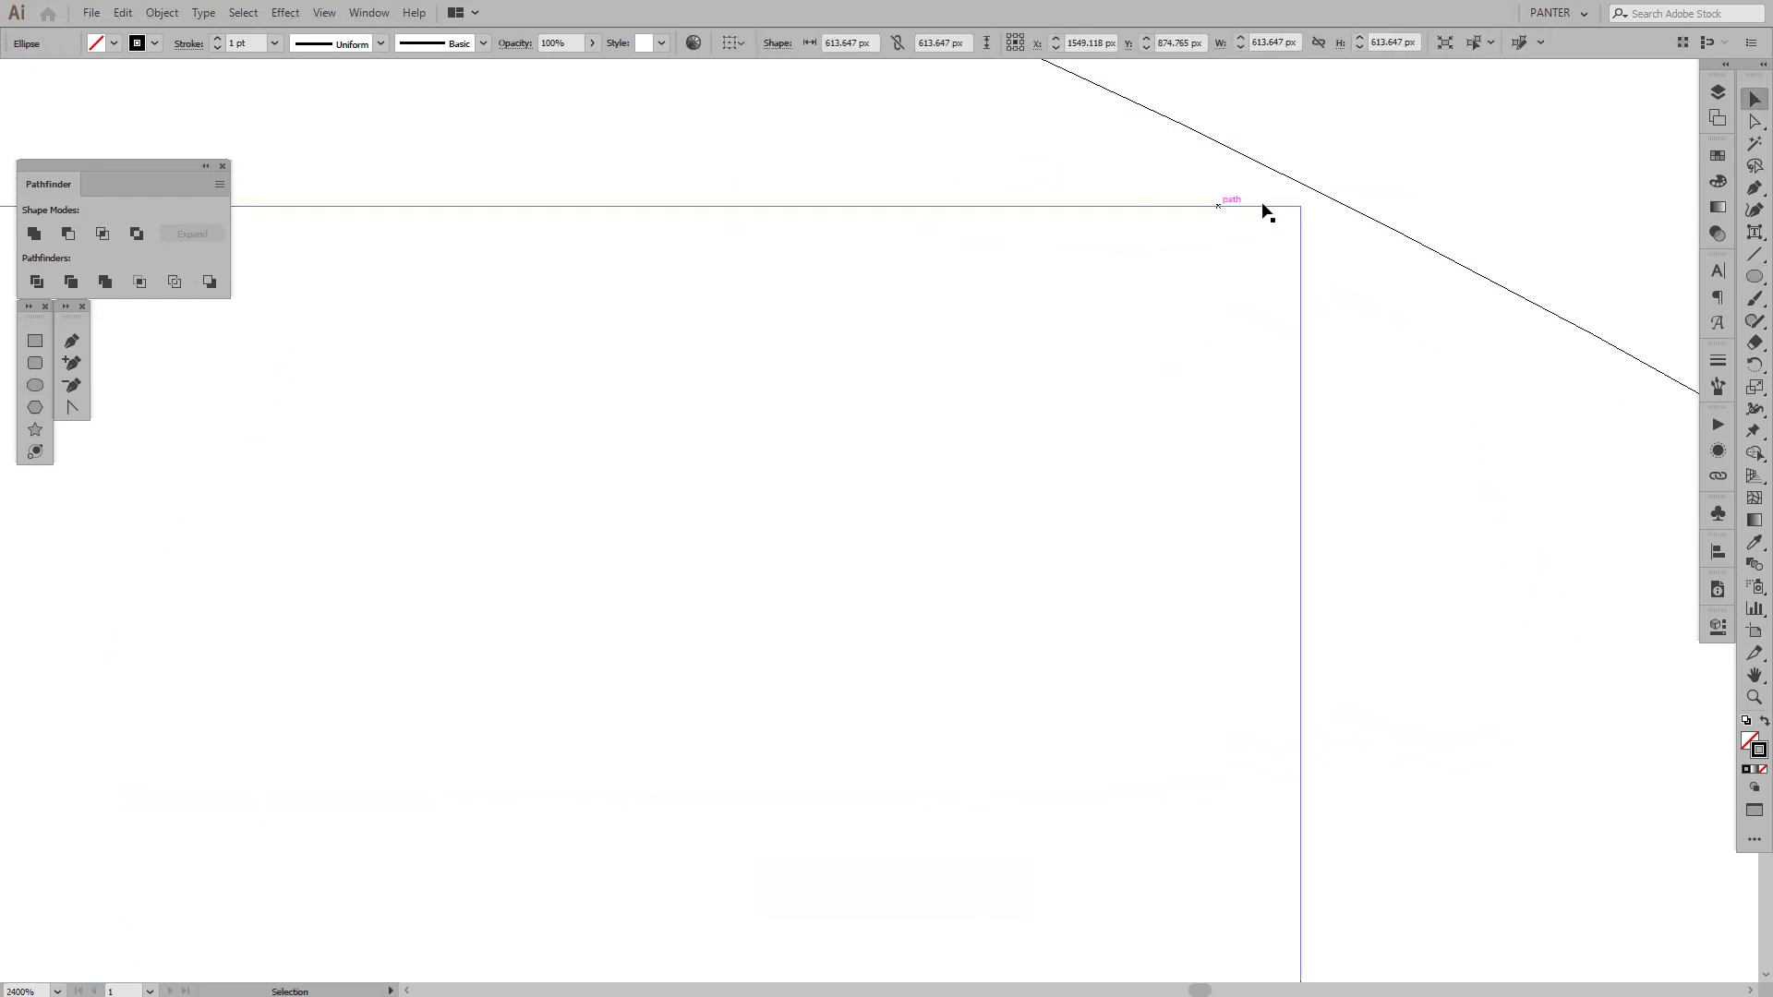
pyautogui.press('space')
pyautogui.scroll(-4, 1108, 412)
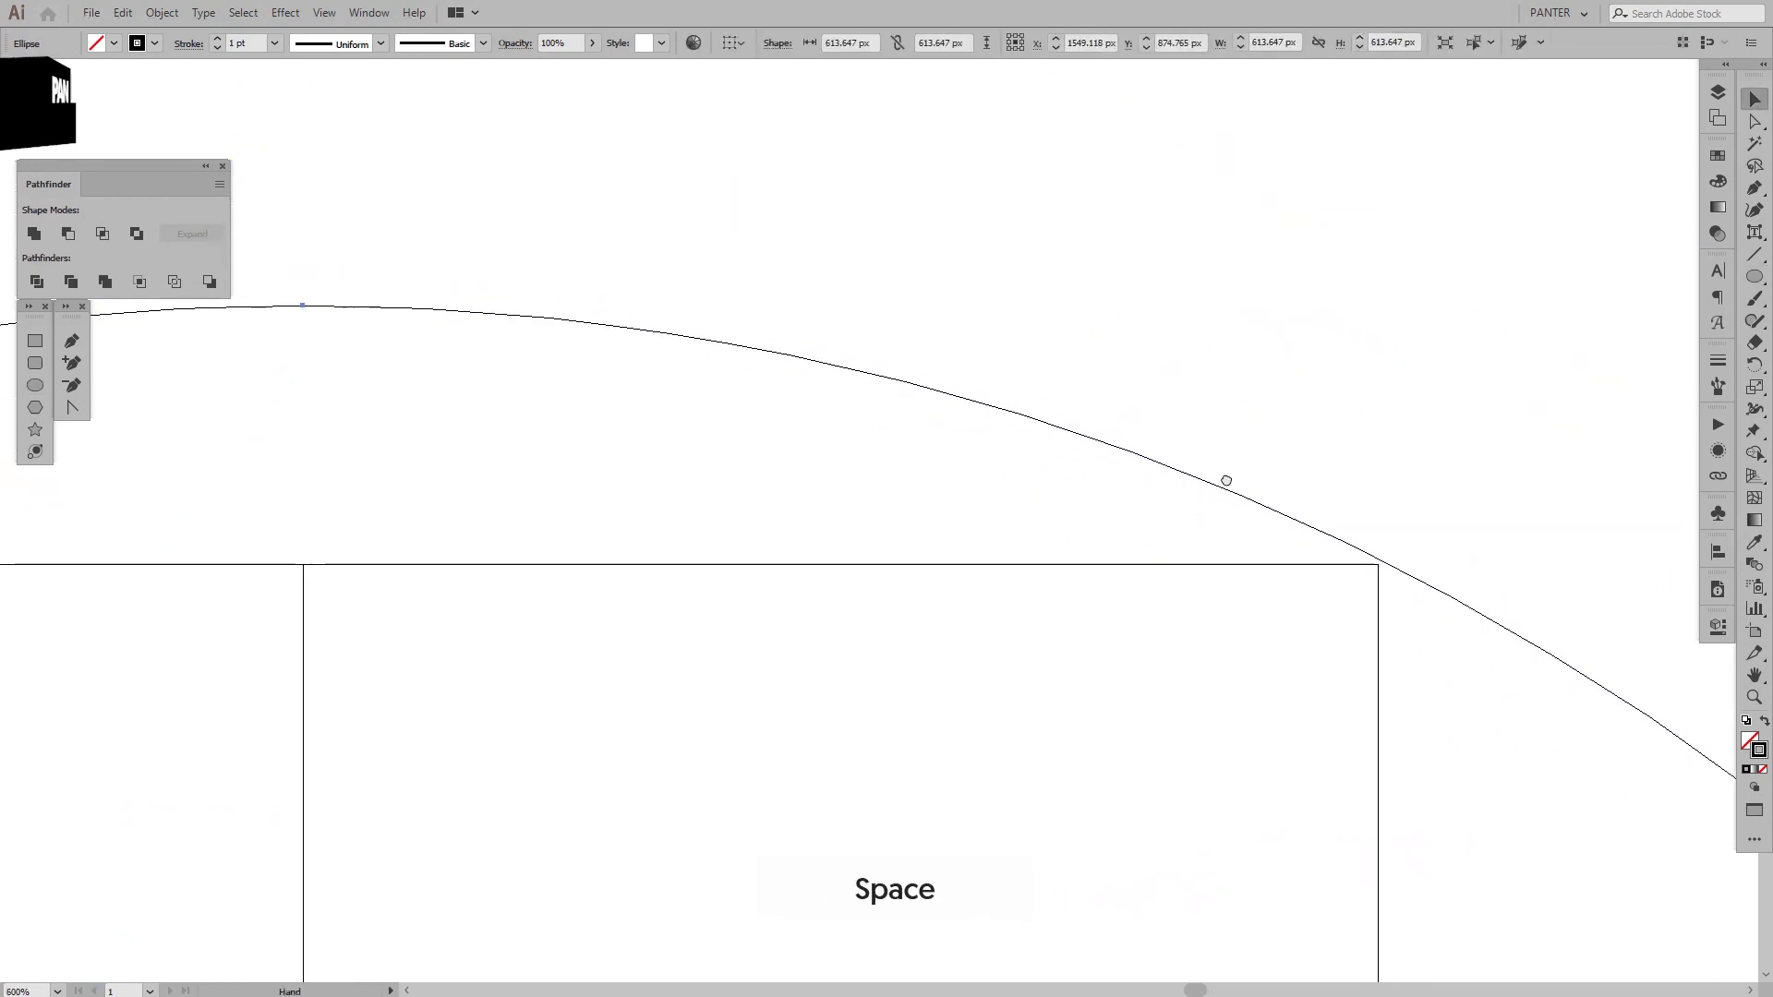
pyautogui.moveTo(304, 306); pyautogui.dragTo(315, 305)
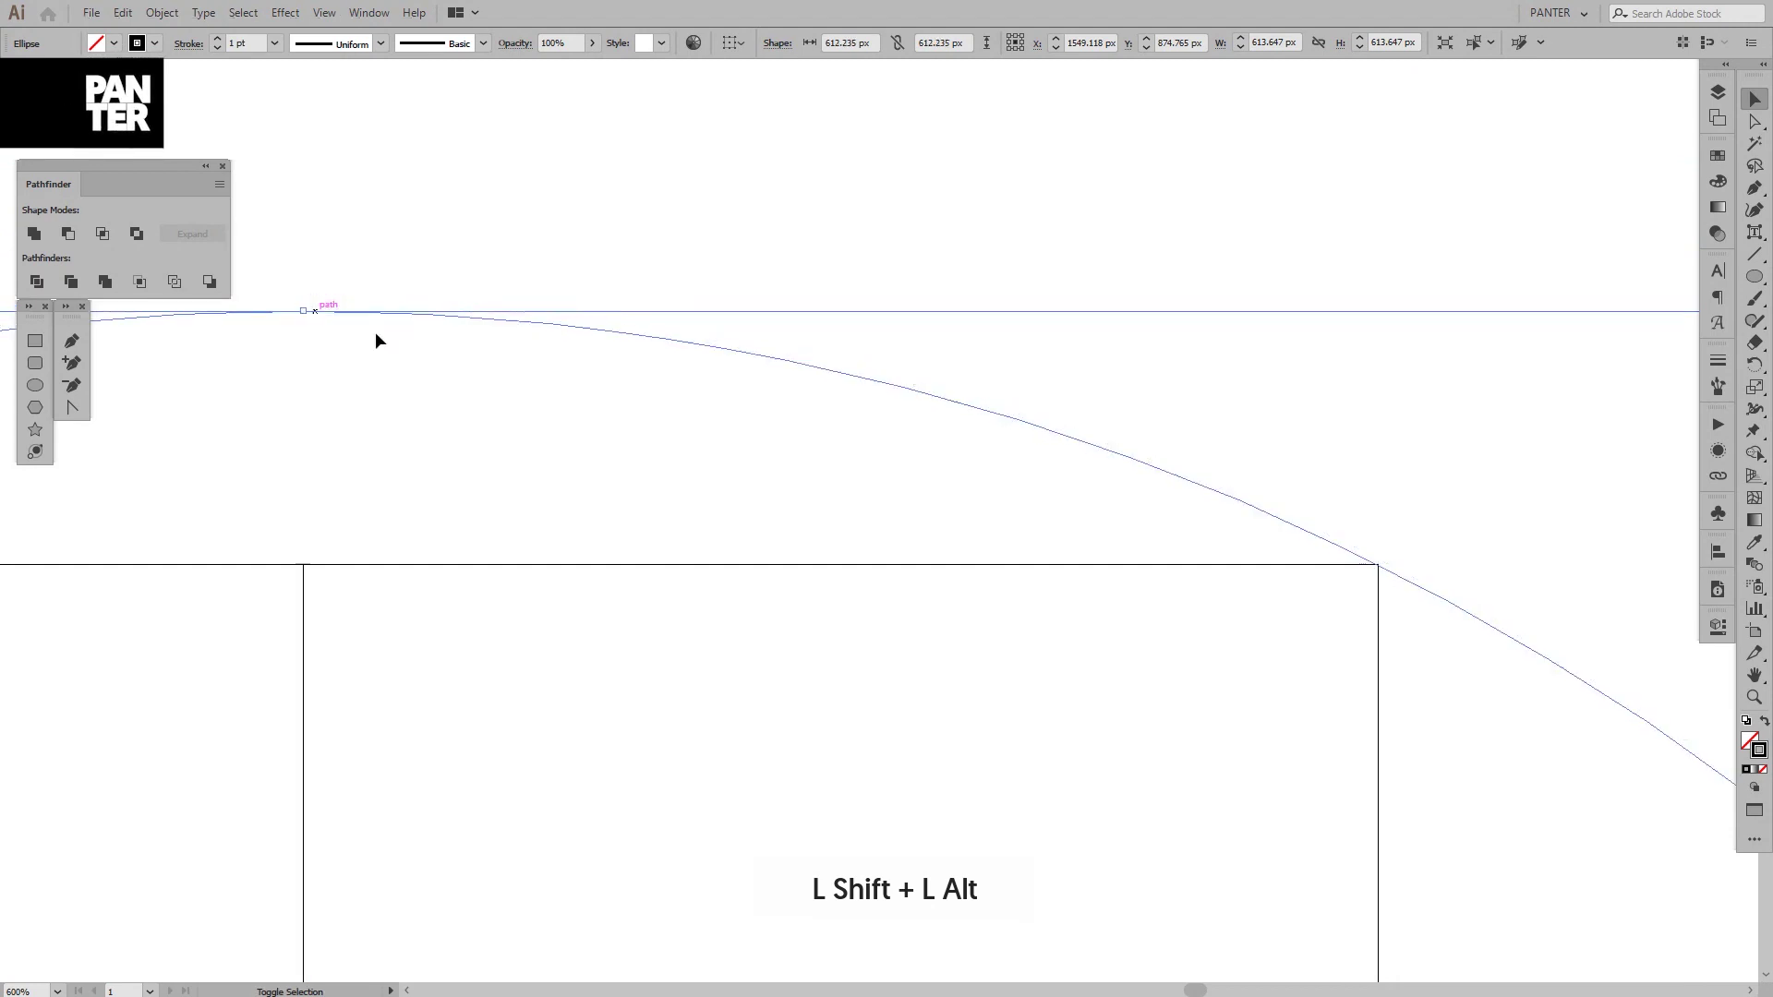
# Step: Zoom and pan to check the circle meets the square's corners and the baseline's end
pyautogui.click(1177, 413)
pyautogui.scroll(-5, 1177, 414)
pyautogui.scroll(-2, 1072, 384)
pyautogui.scroll(2, 1001, 495)
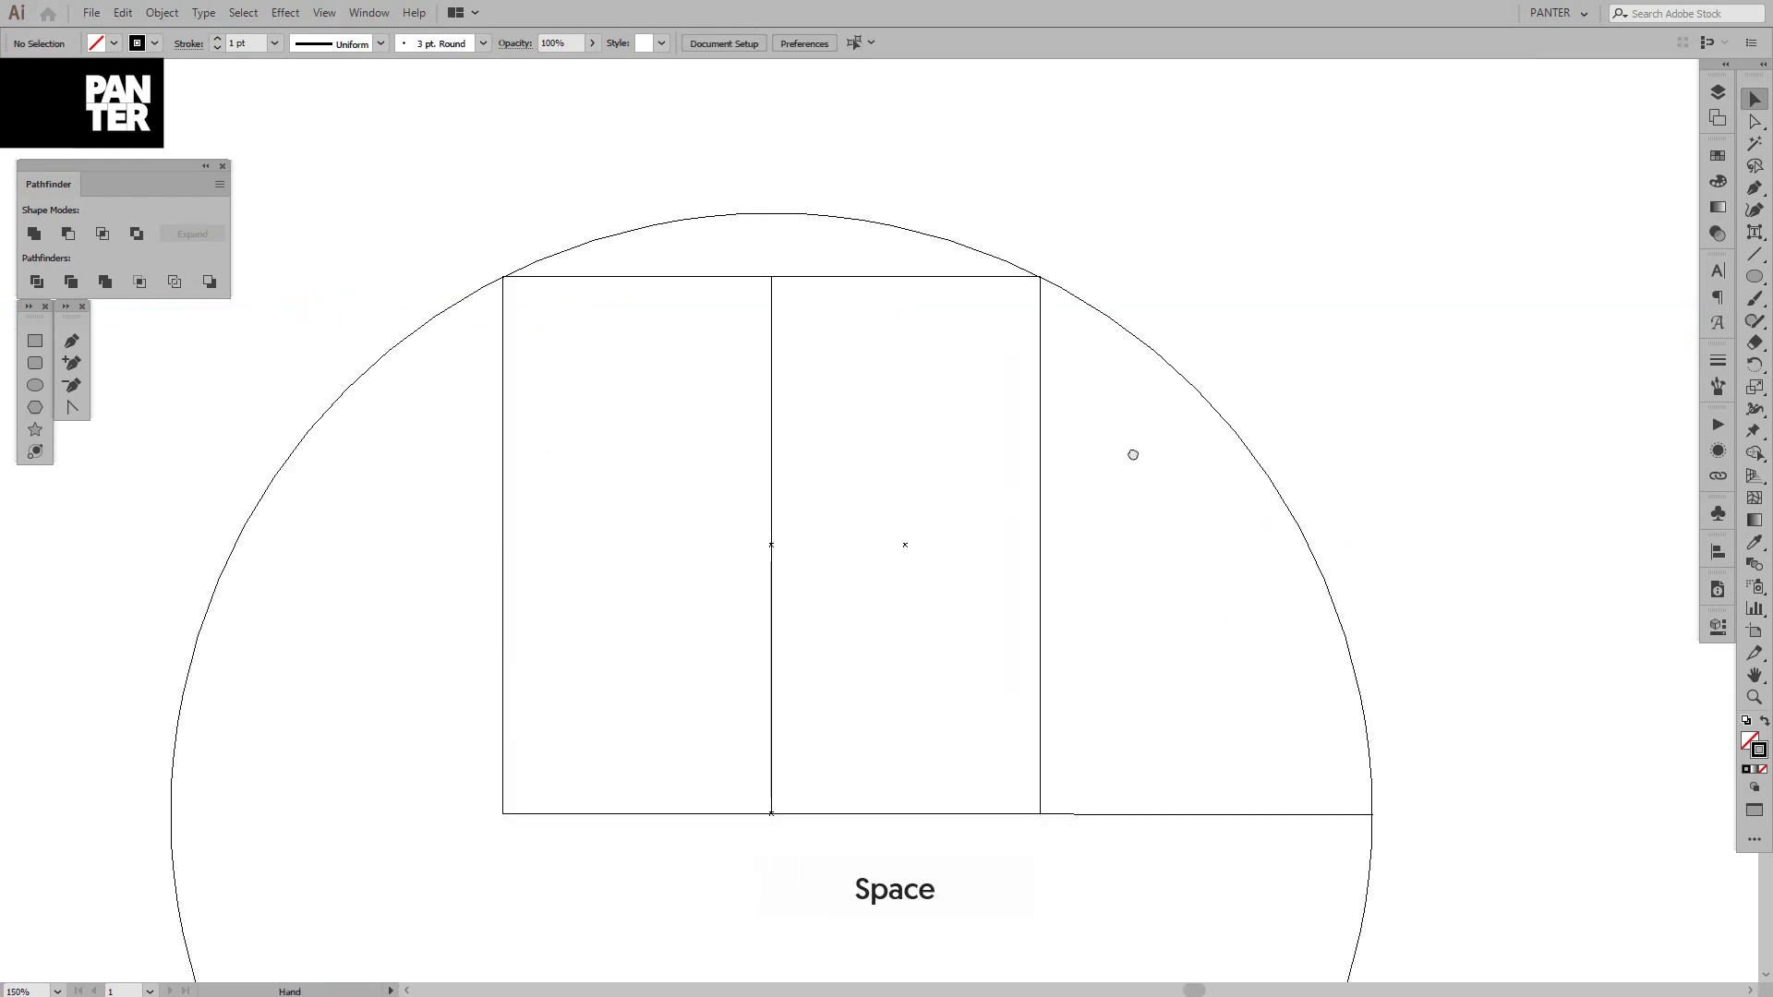
pyautogui.moveTo(1134, 450); pyautogui.dragTo(1128, 447)
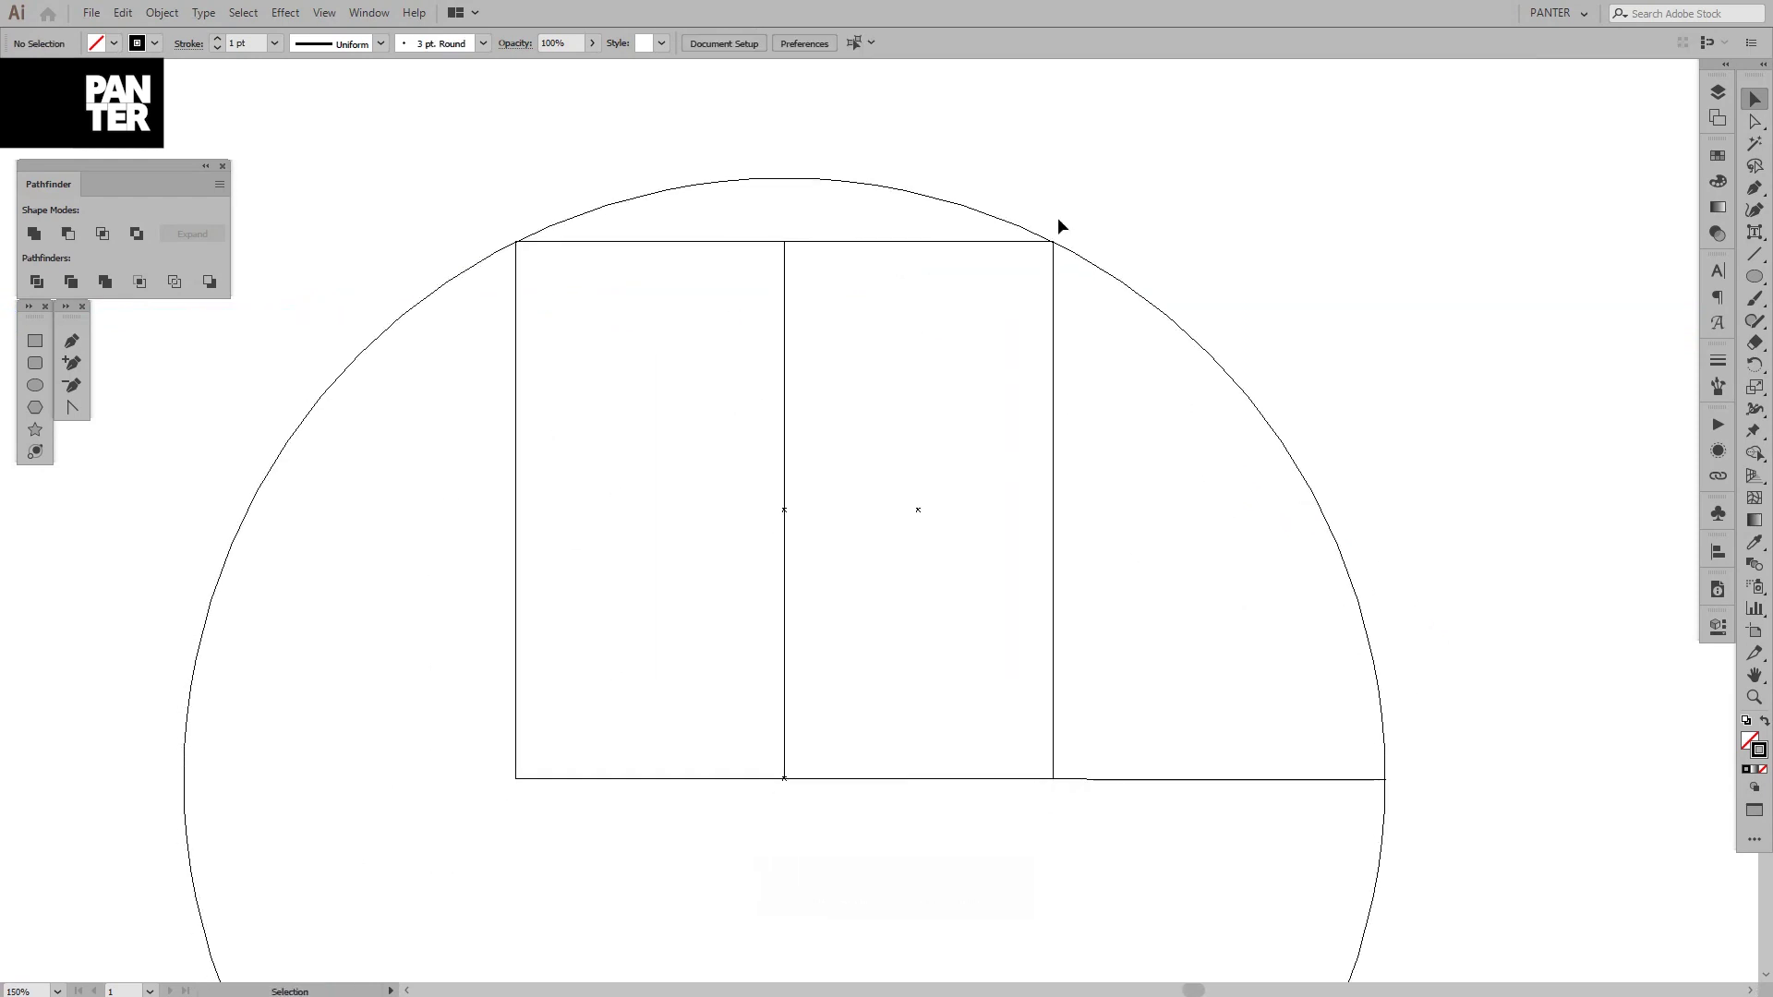
pyautogui.scroll(7, 1056, 232)
pyautogui.scroll(2, 1002, 238)
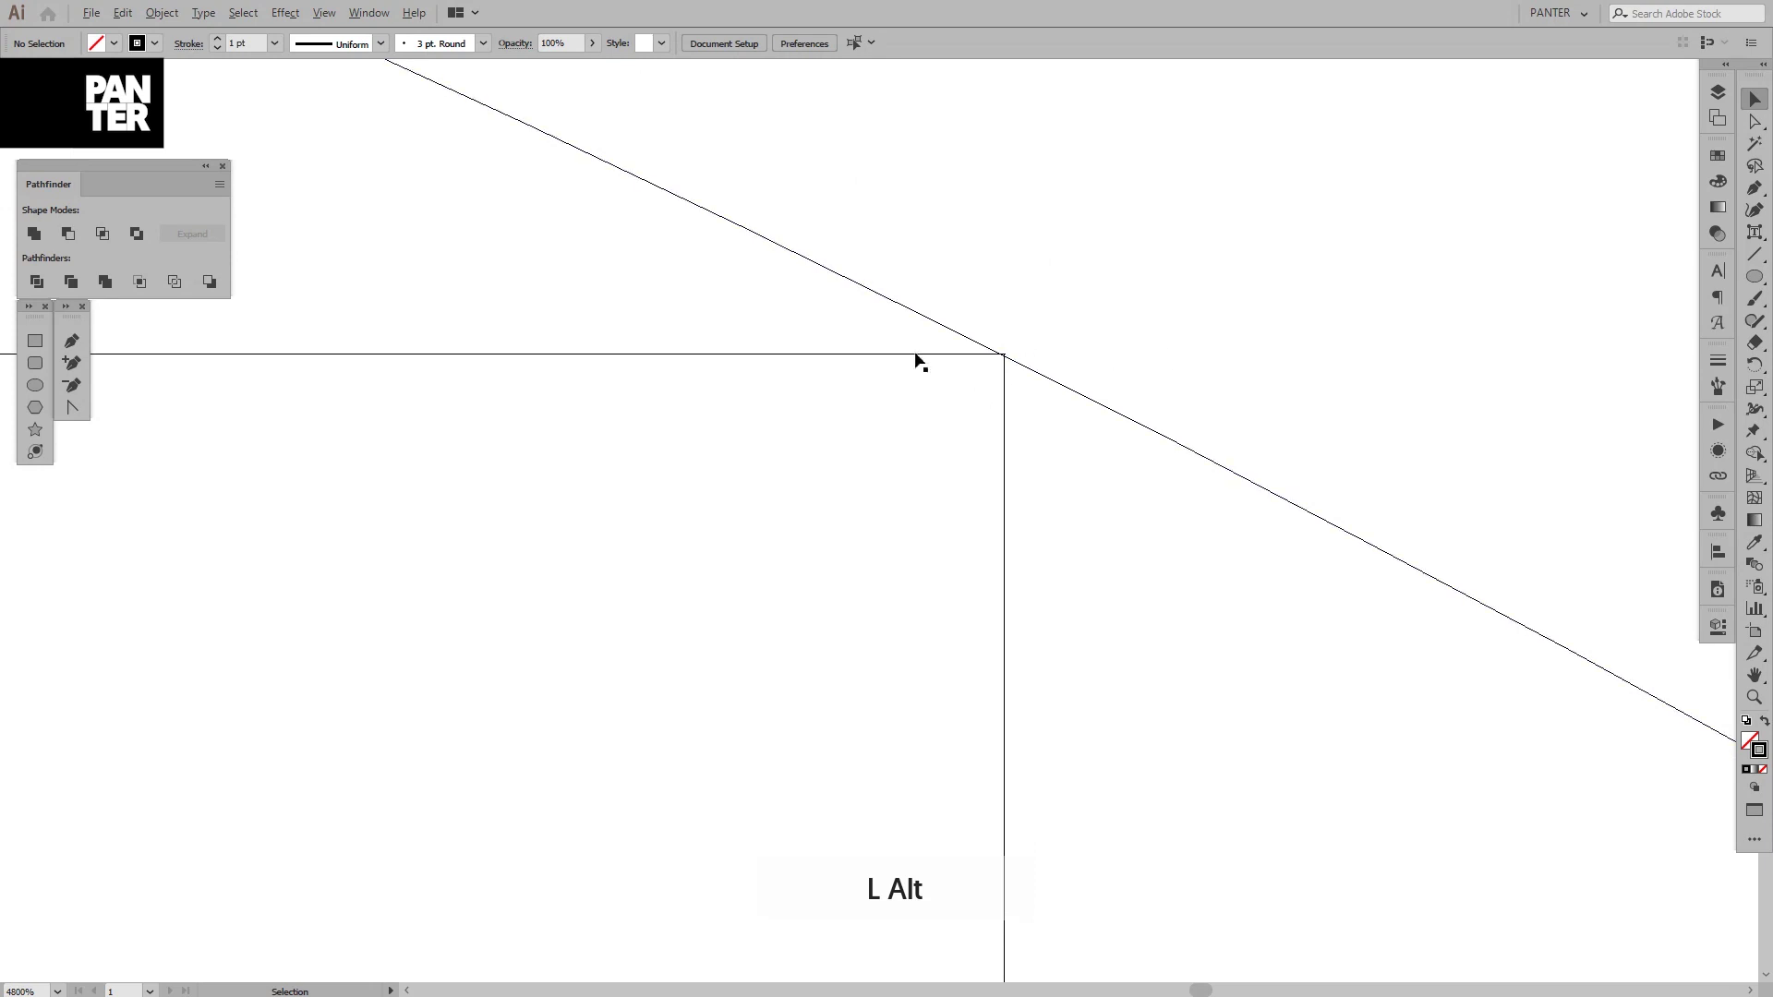
pyautogui.scroll(-4, 1021, 360)
pyautogui.scroll(-3, 1022, 360)
pyautogui.moveTo(1077, 412)
pyautogui.mouseDown()
pyautogui.moveTo(1093, 424)
pyautogui.moveTo(1073, 399)
pyautogui.mouseUp()
pyautogui.scroll(1, 1109, 807)
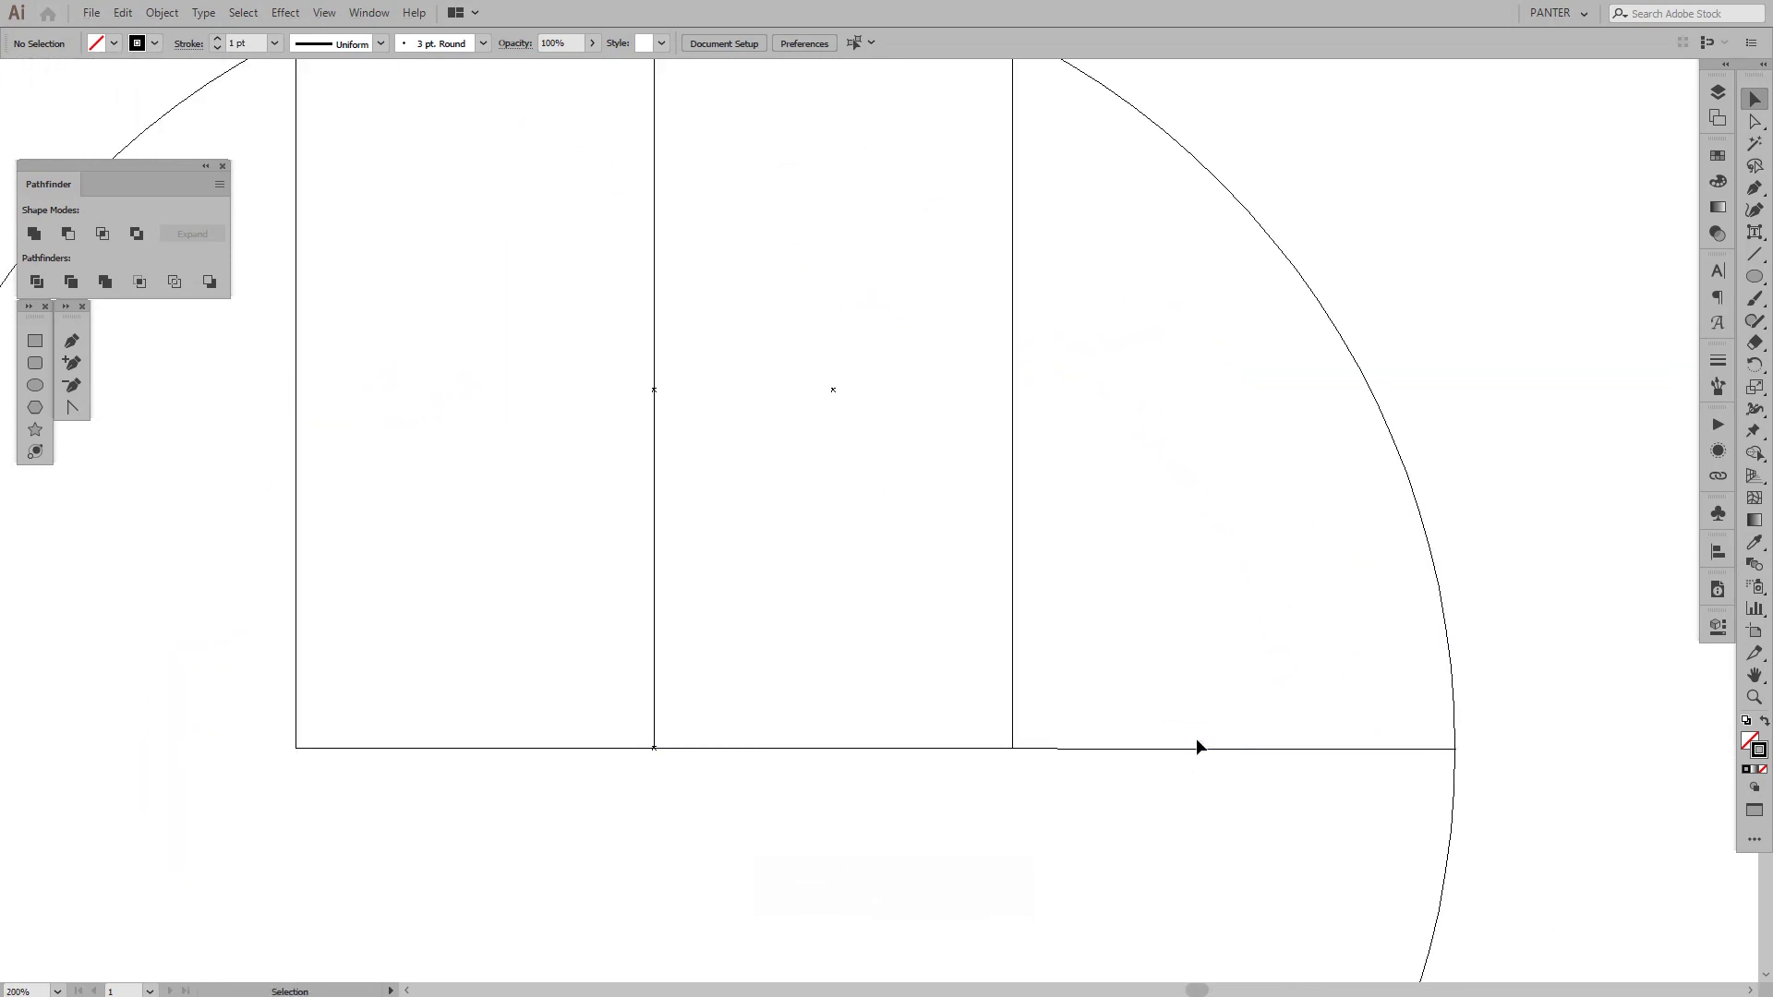
pyautogui.scroll(4, 1084, 761)
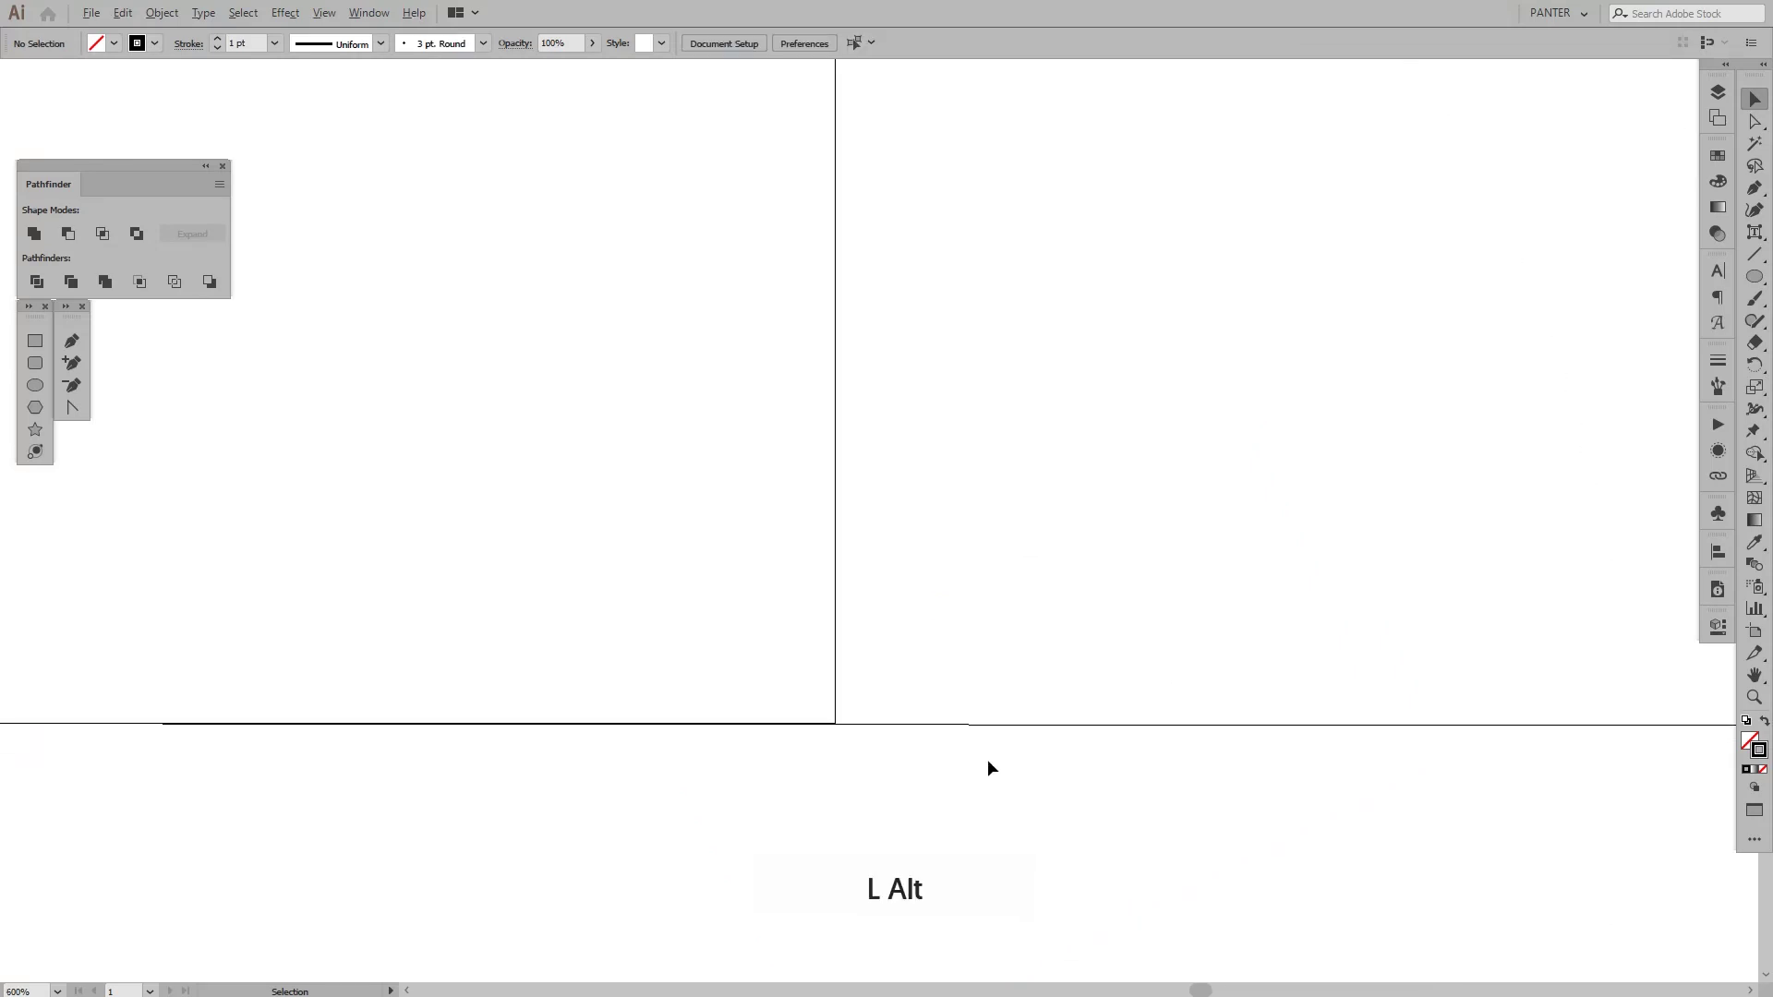
pyautogui.scroll(-5, 966, 734)
pyautogui.moveTo(1210, 437); pyautogui.dragTo(1215, 479)
pyautogui.scroll(2, 867, 799)
pyautogui.scroll(-1, 867, 807)
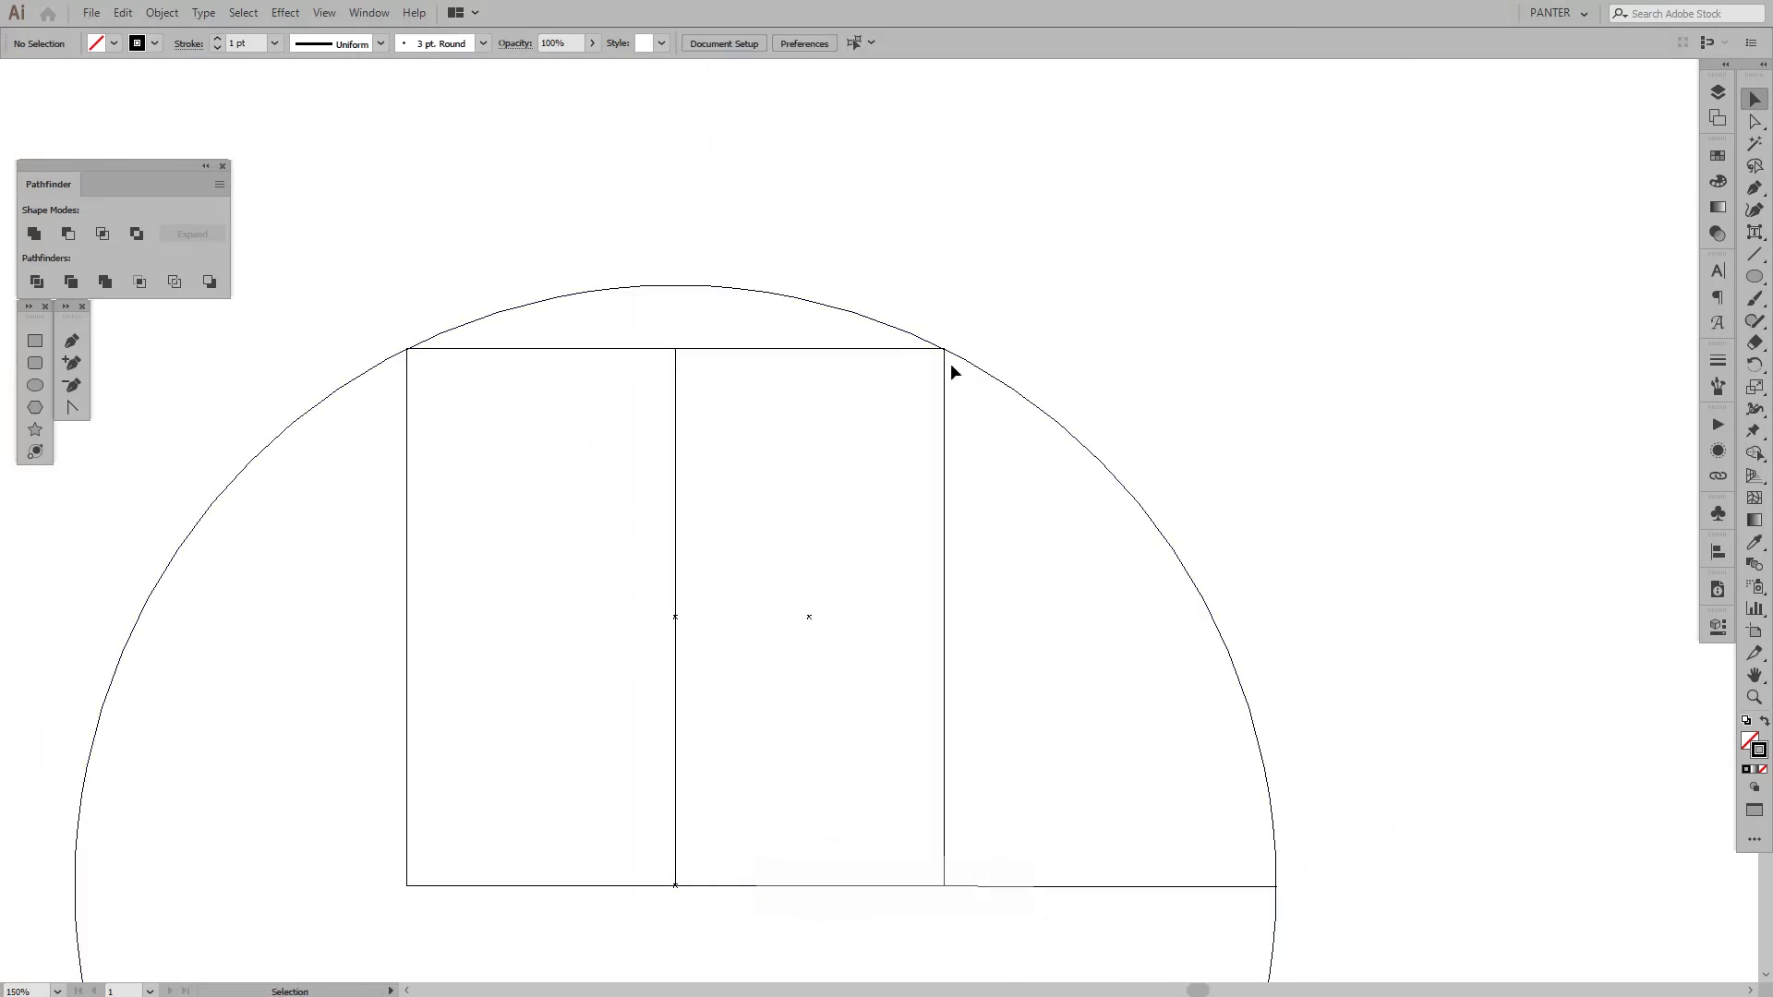
pyautogui.moveTo(1139, 656)
pyautogui.mouseDown()
pyautogui.moveTo(1210, 562)
pyautogui.moveTo(1224, 503)
pyautogui.mouseUp()
pyautogui.press('ctrl')
pyautogui.hotkey('ctrl', 'y')
pyautogui.moveTo(1189, 734); pyautogui.dragTo(1150, 731)
pyautogui.click(1150, 731)
pyautogui.doubleClick(1748, 370)
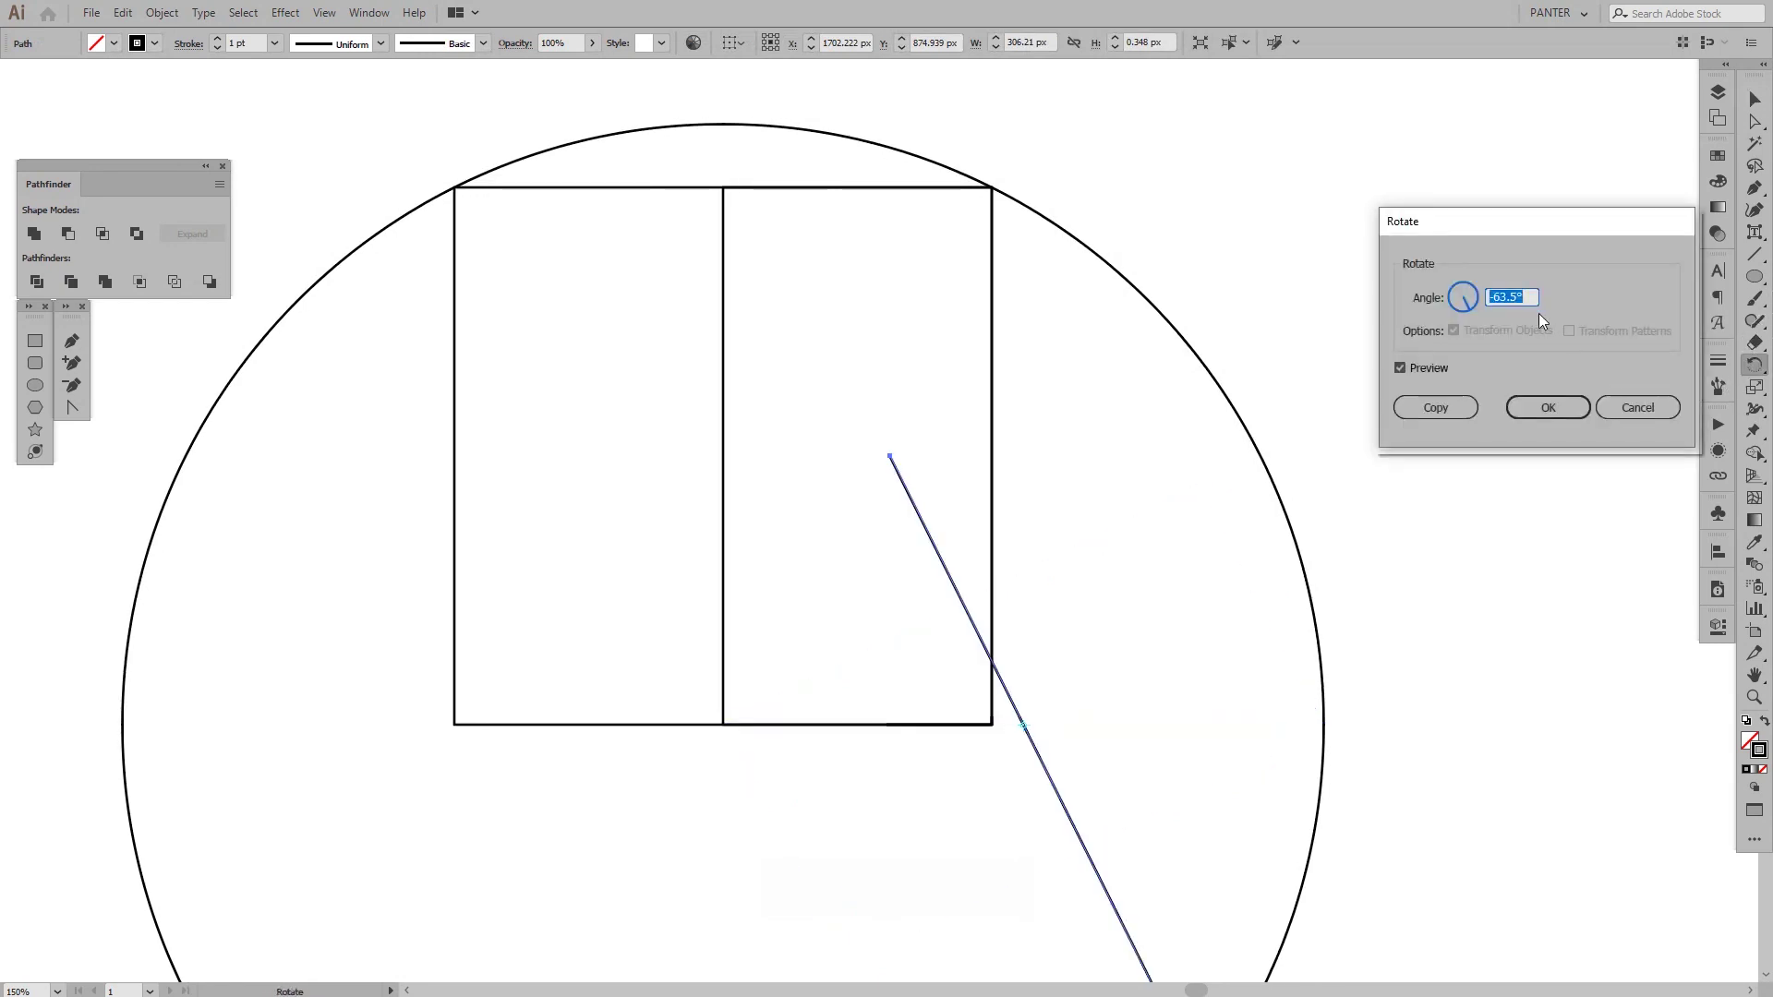
pyautogui.write('-60')
pyautogui.press('Tab')
pyautogui.press('ctrl')
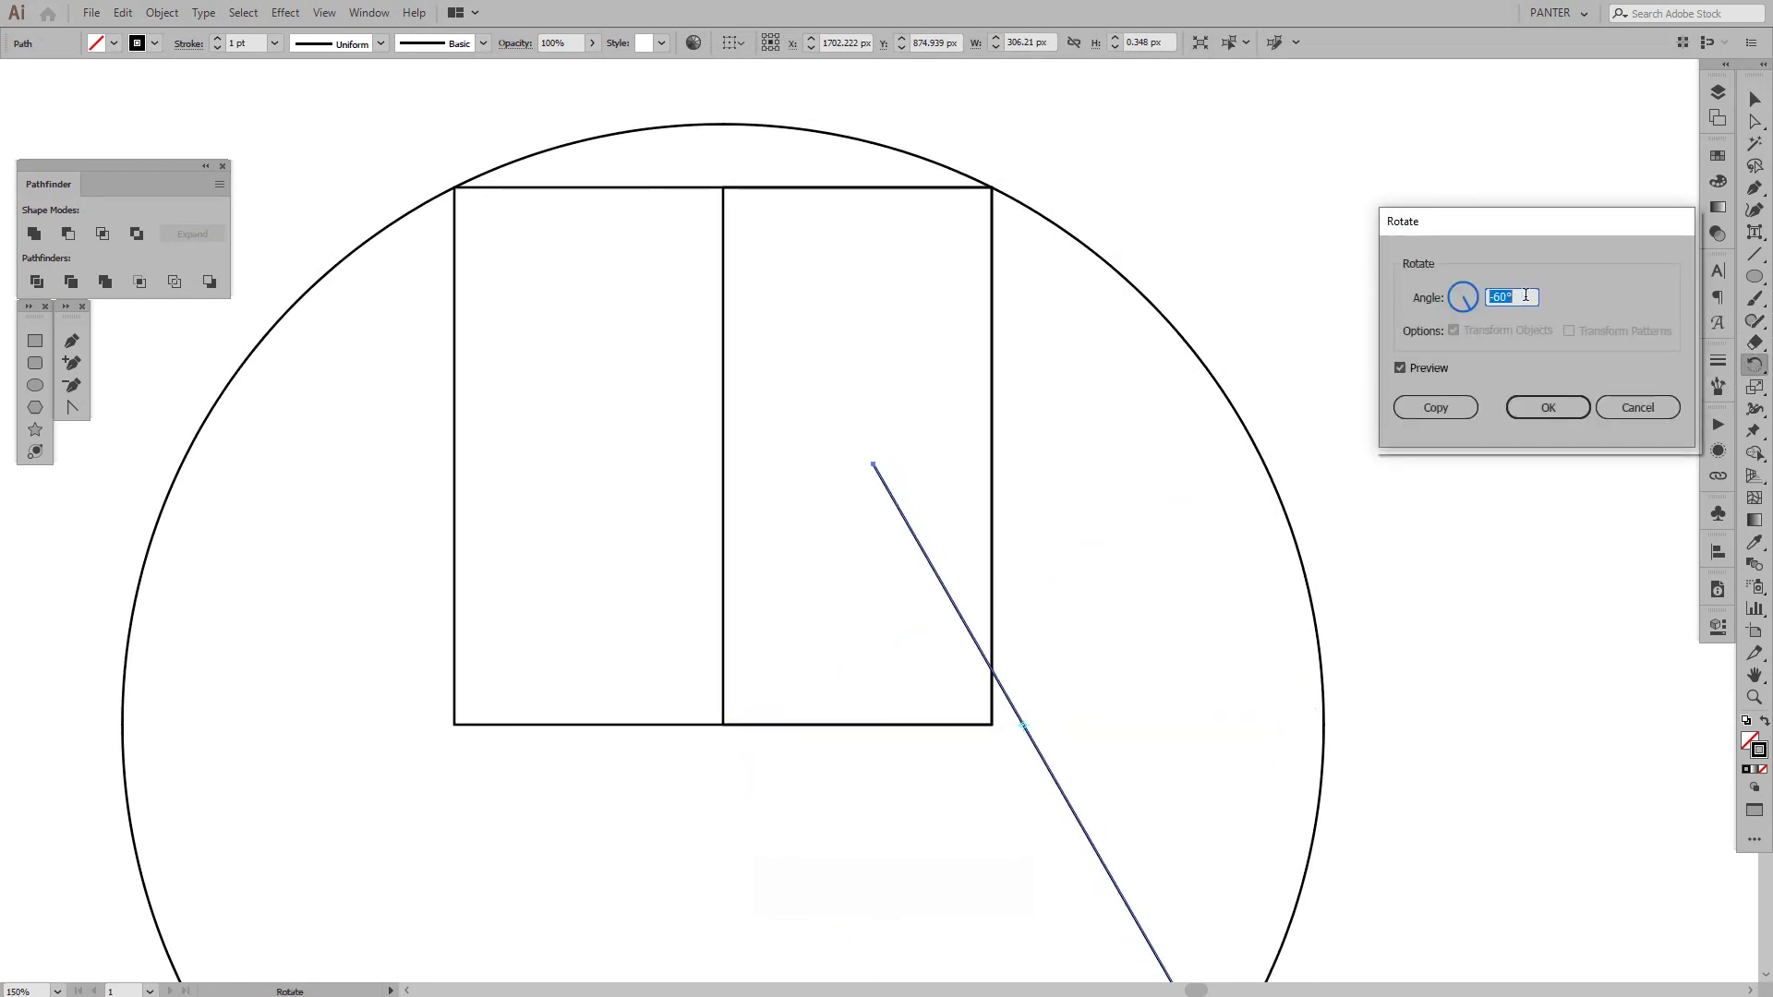
pyautogui.press('Escape')
pyautogui.press('alt')
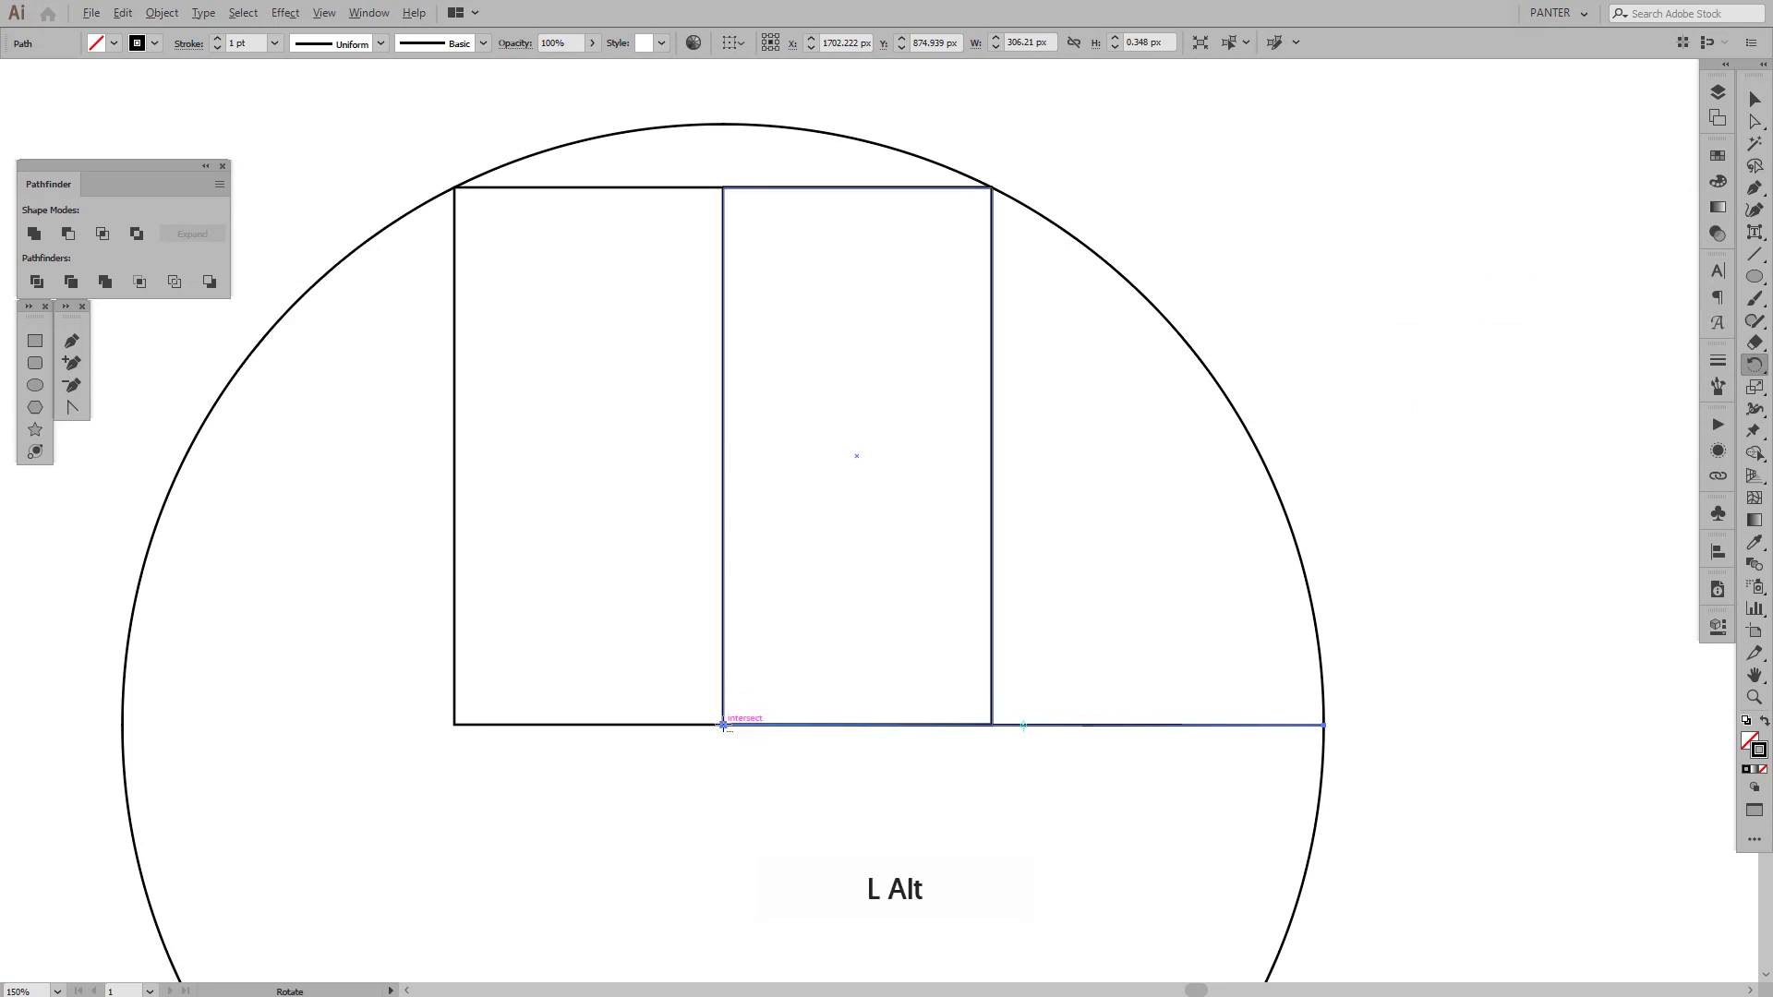
pyautogui.keyDown('alt'); pyautogui.click(724, 725); pyautogui.keyUp('alt')
pyautogui.write('-70')
pyautogui.press('Tab')
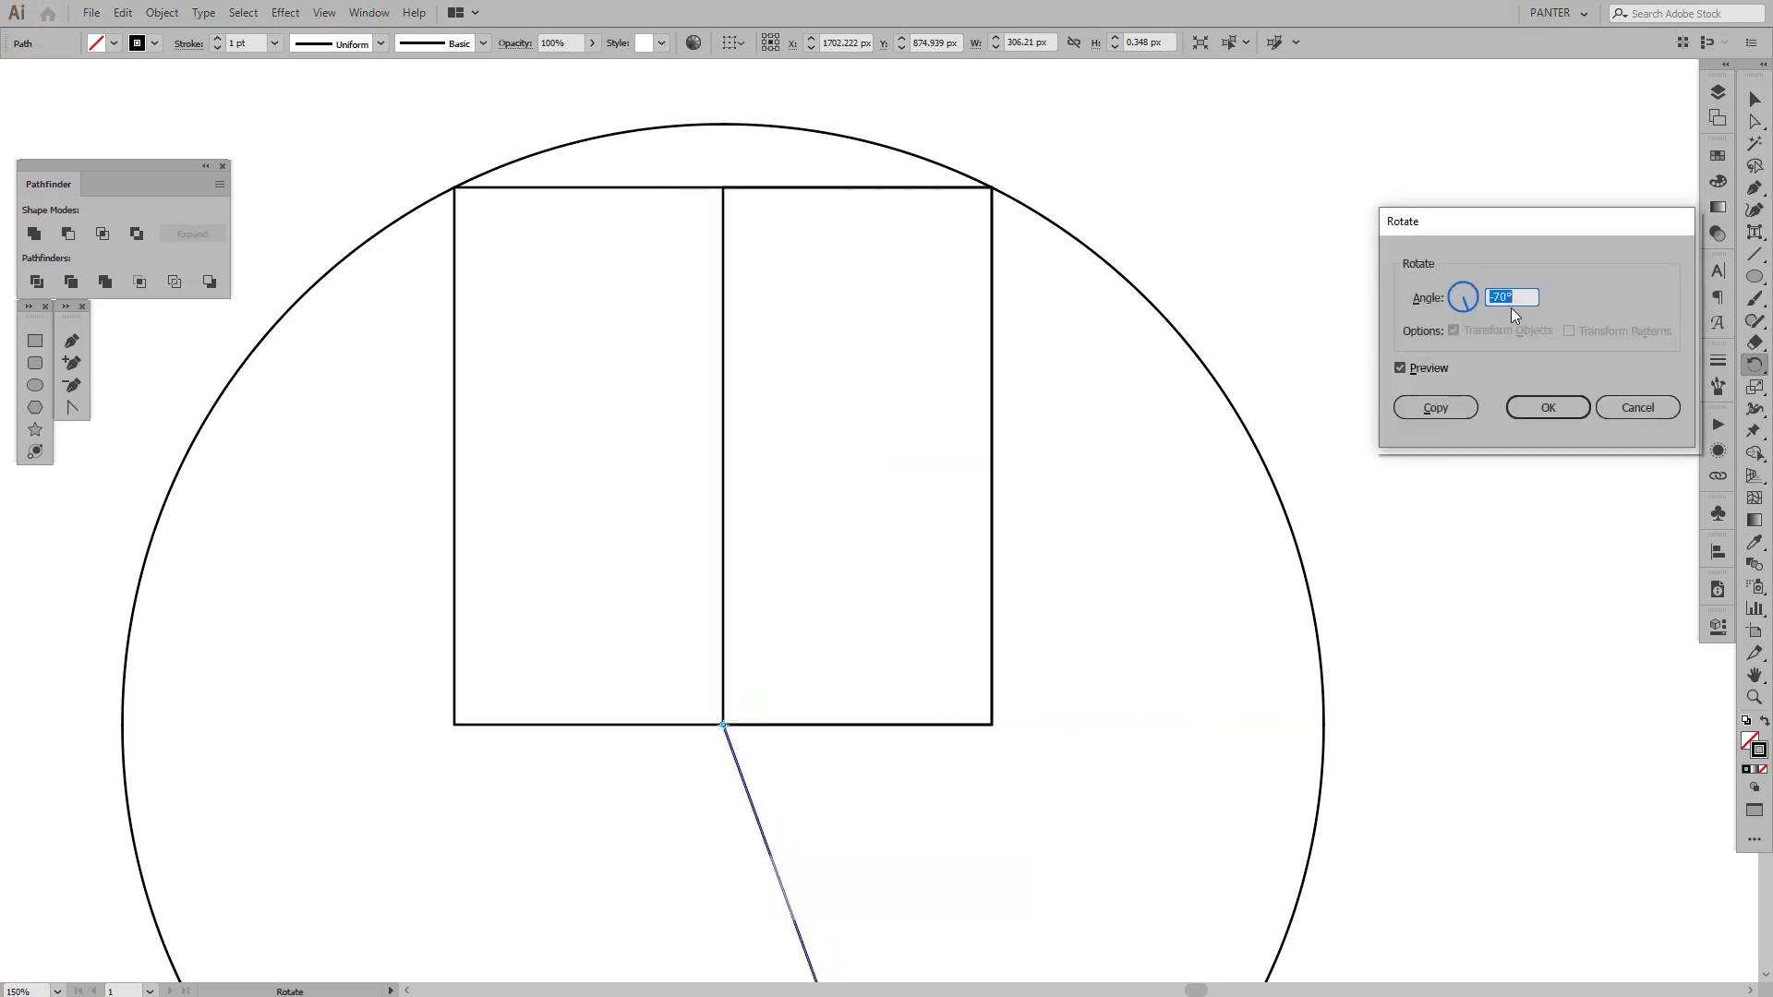
pyautogui.scroll(20, 1510, 296)
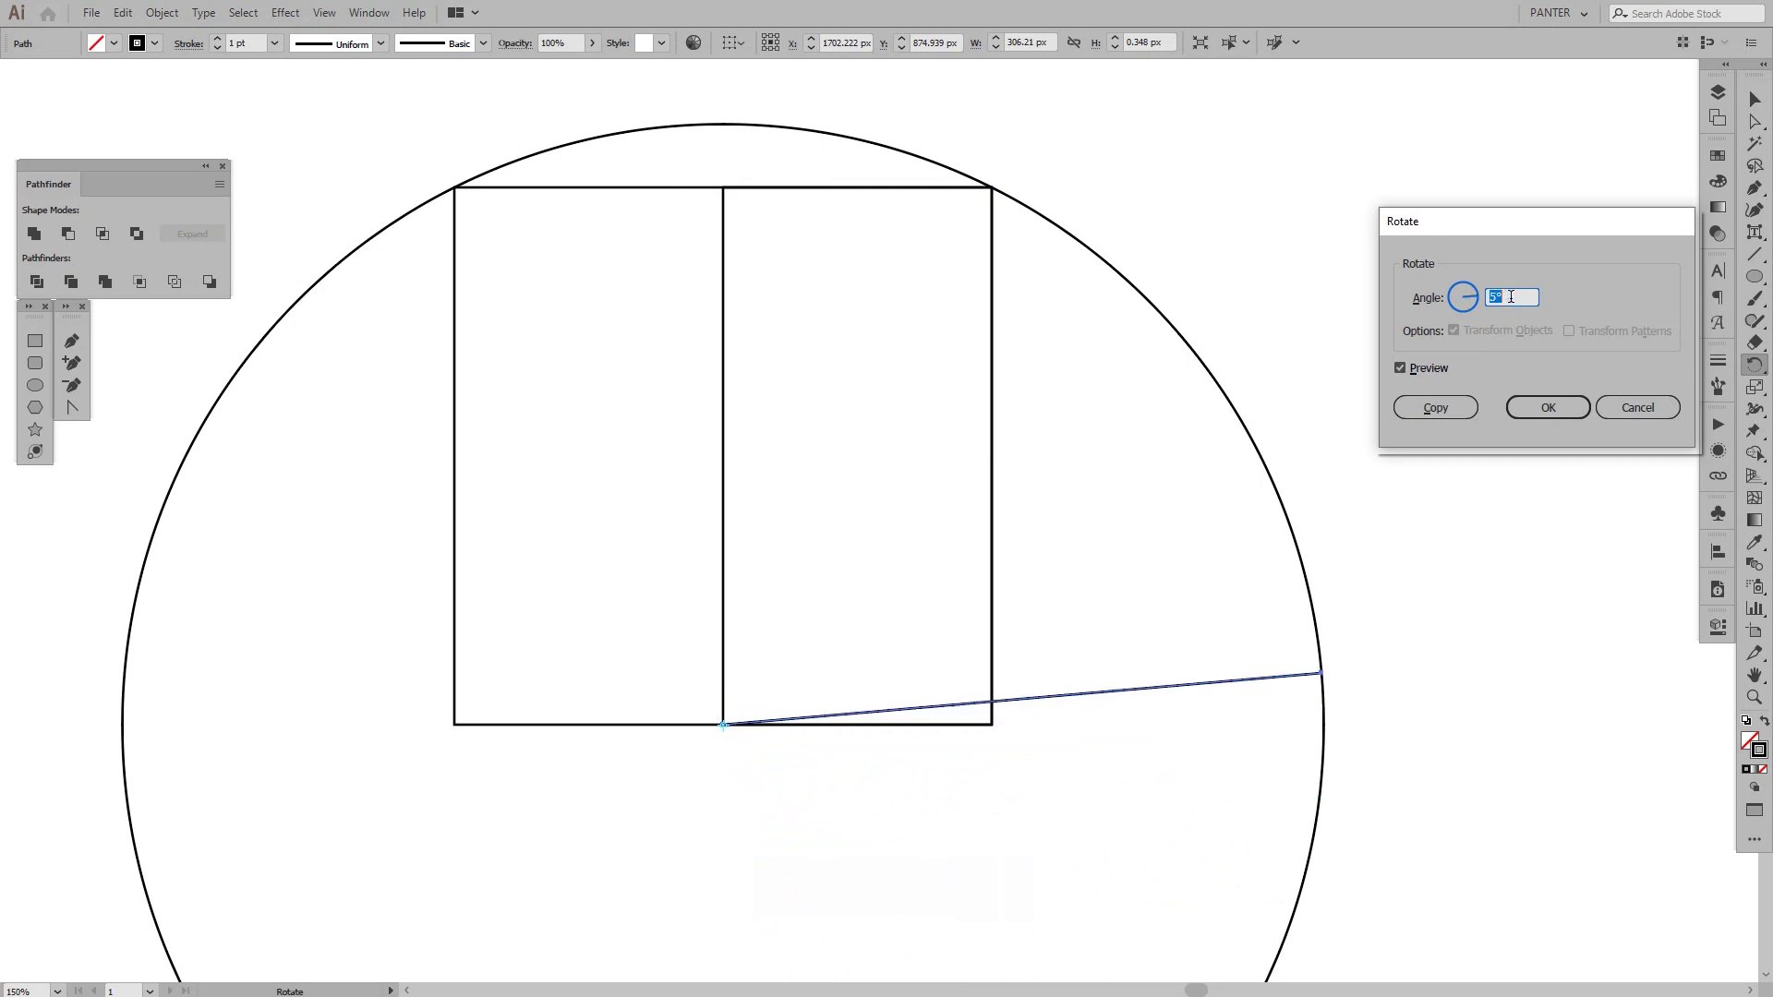
pyautogui.scroll(20, 1510, 297)
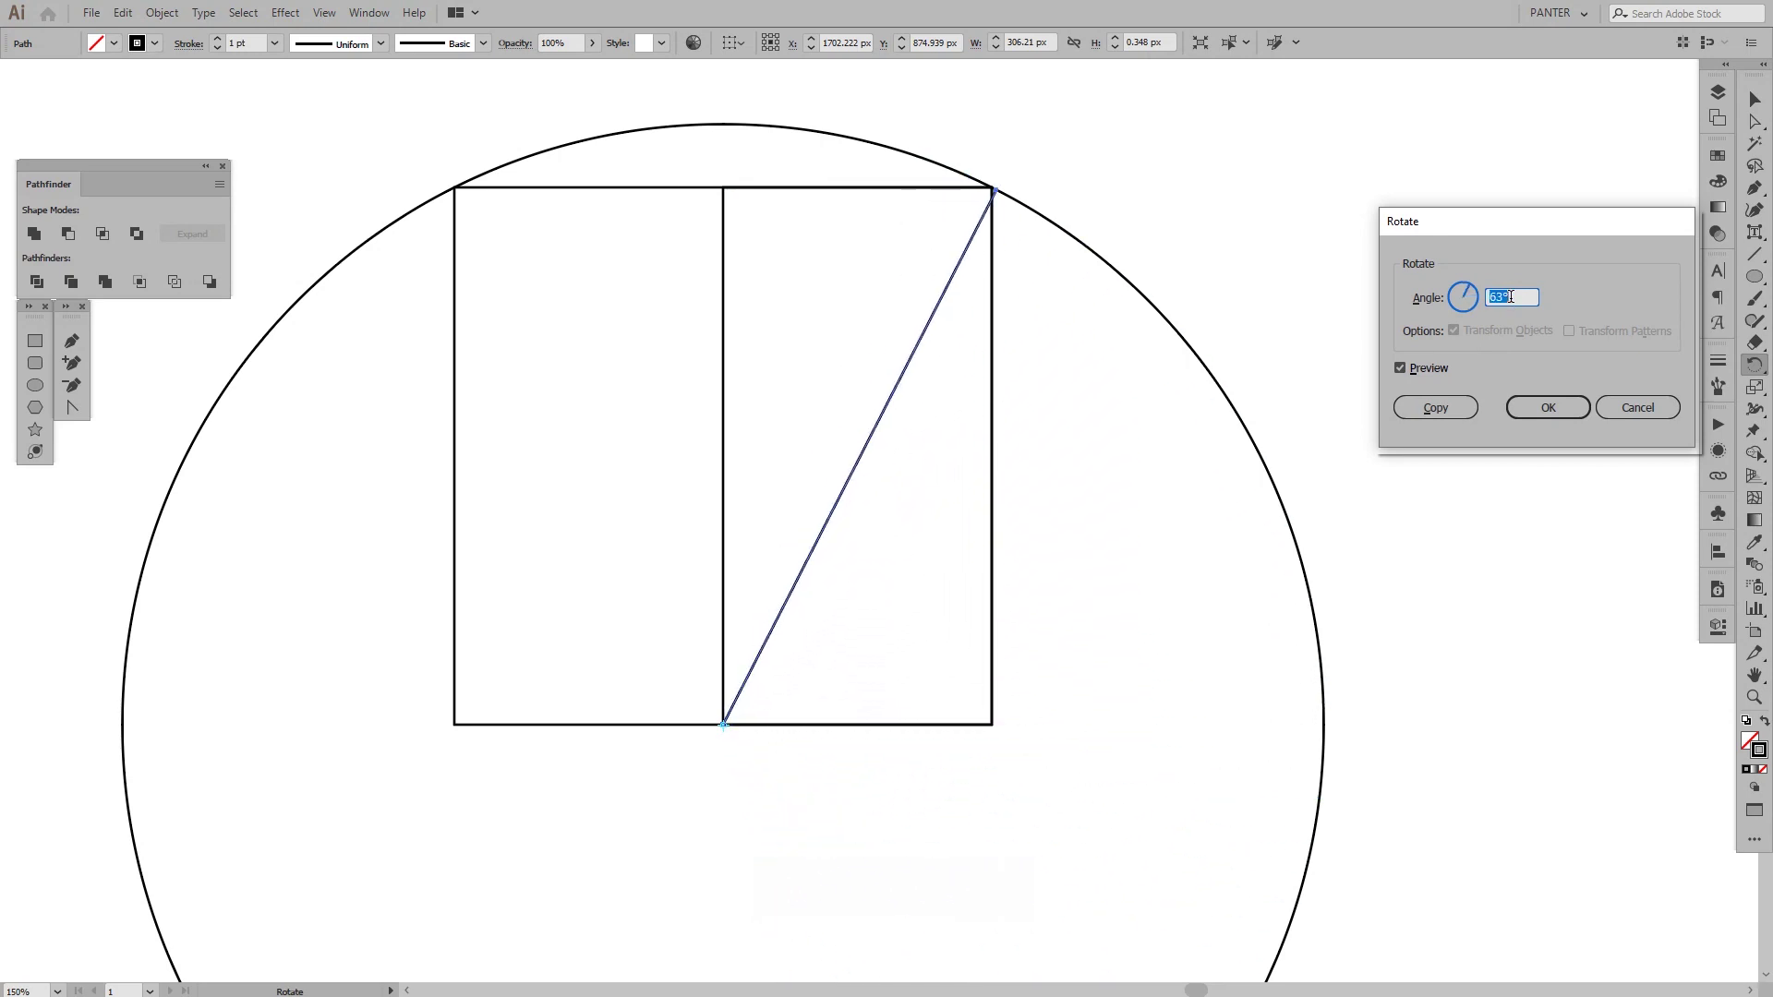
pyautogui.scroll(-20, 1511, 297)
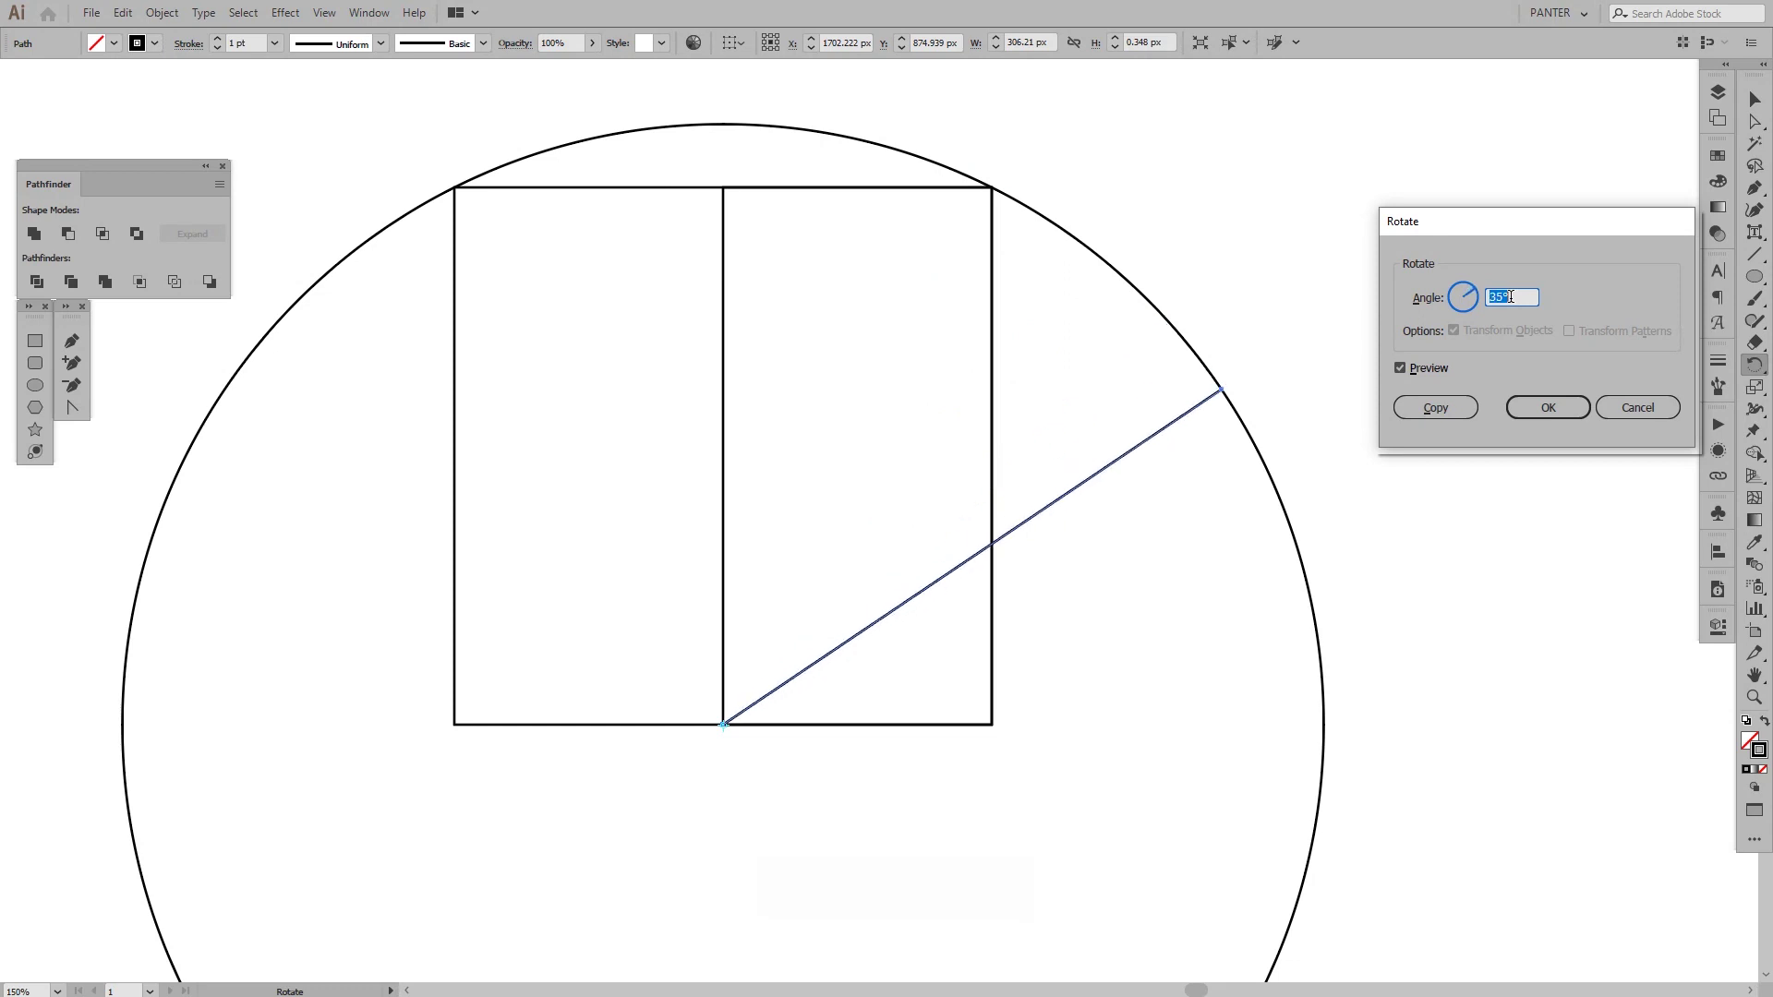
pyautogui.scroll(-20, 1510, 297)
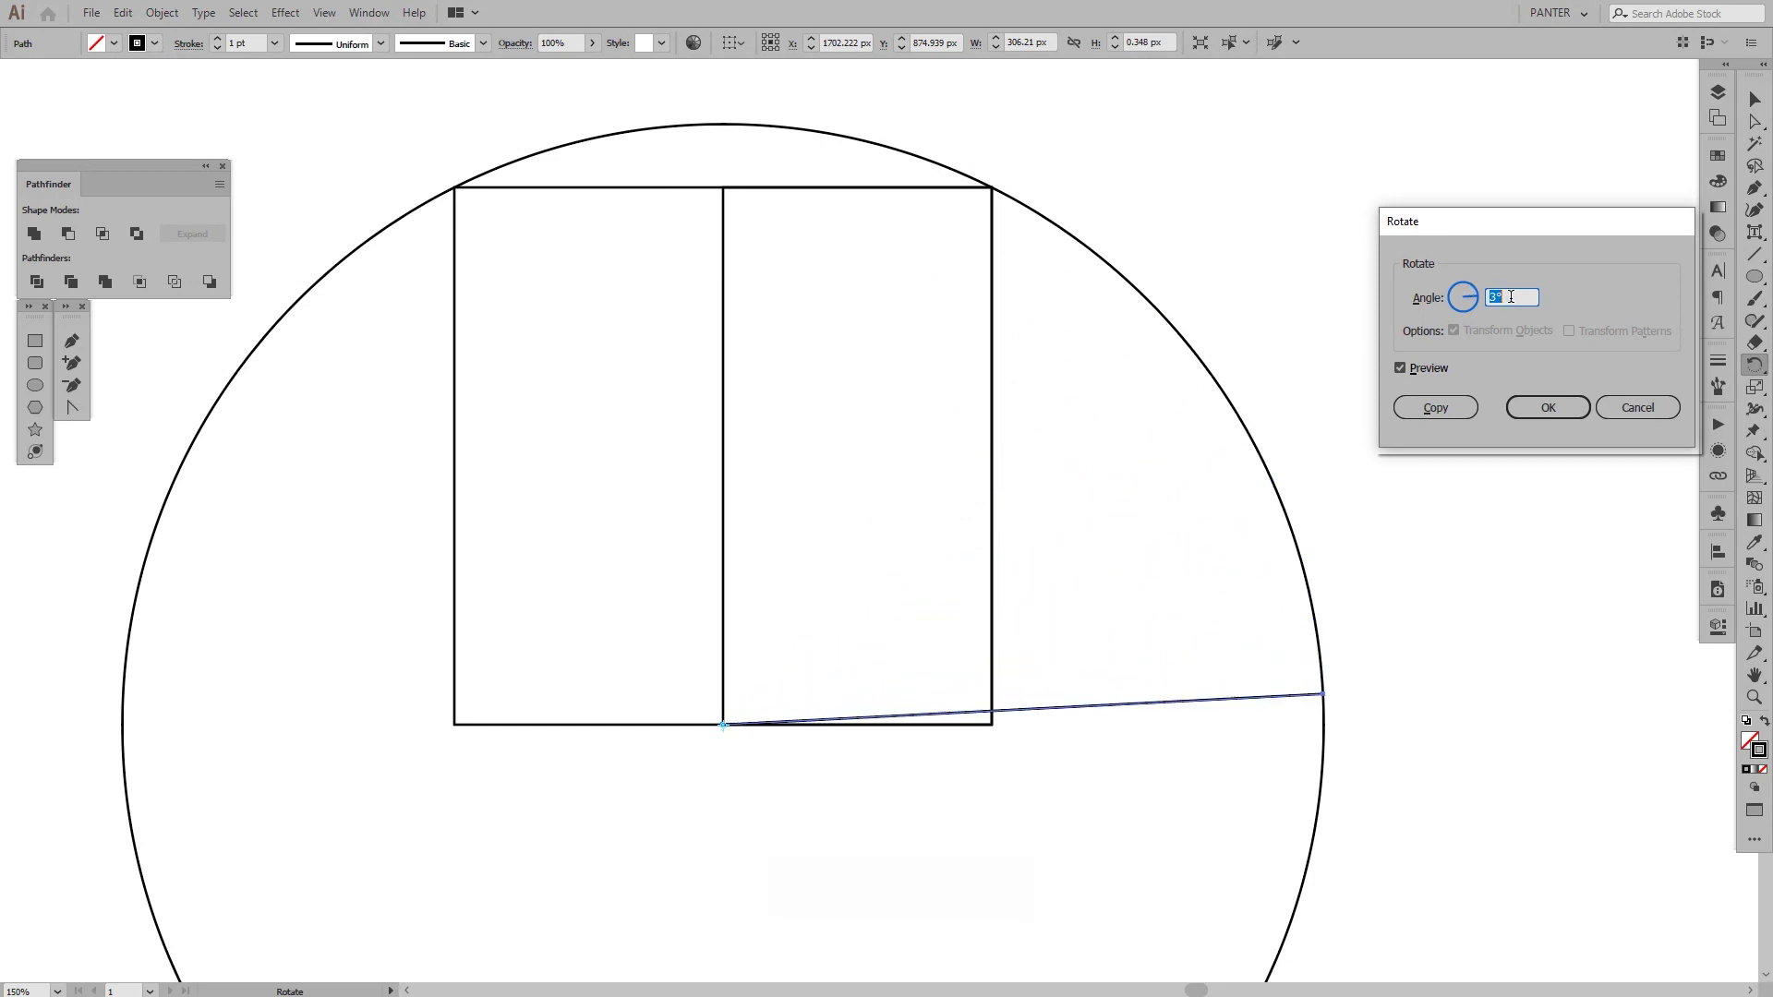
pyautogui.press('Down')
pyautogui.press('Down')
pyautogui.press('Down')
pyautogui.press('Escape')
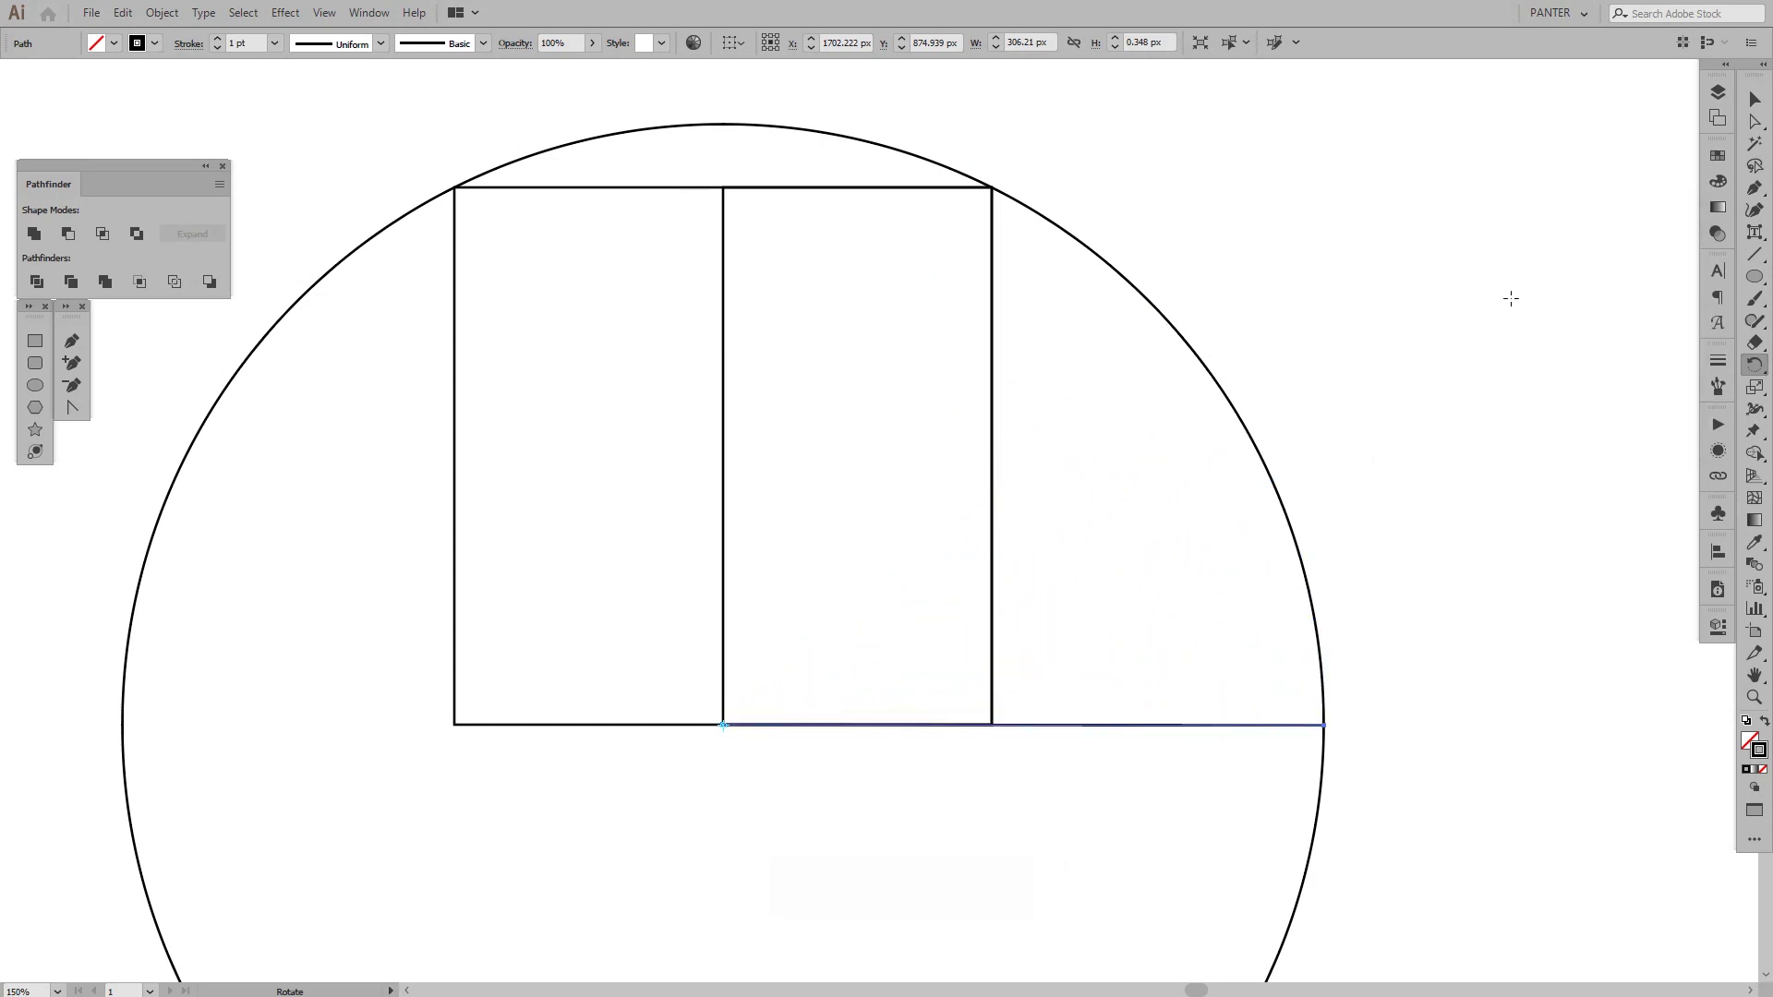
pyautogui.press('v')
# Step: Delete the circle and the right-hand half rectangle
pyautogui.click(1450, 513)
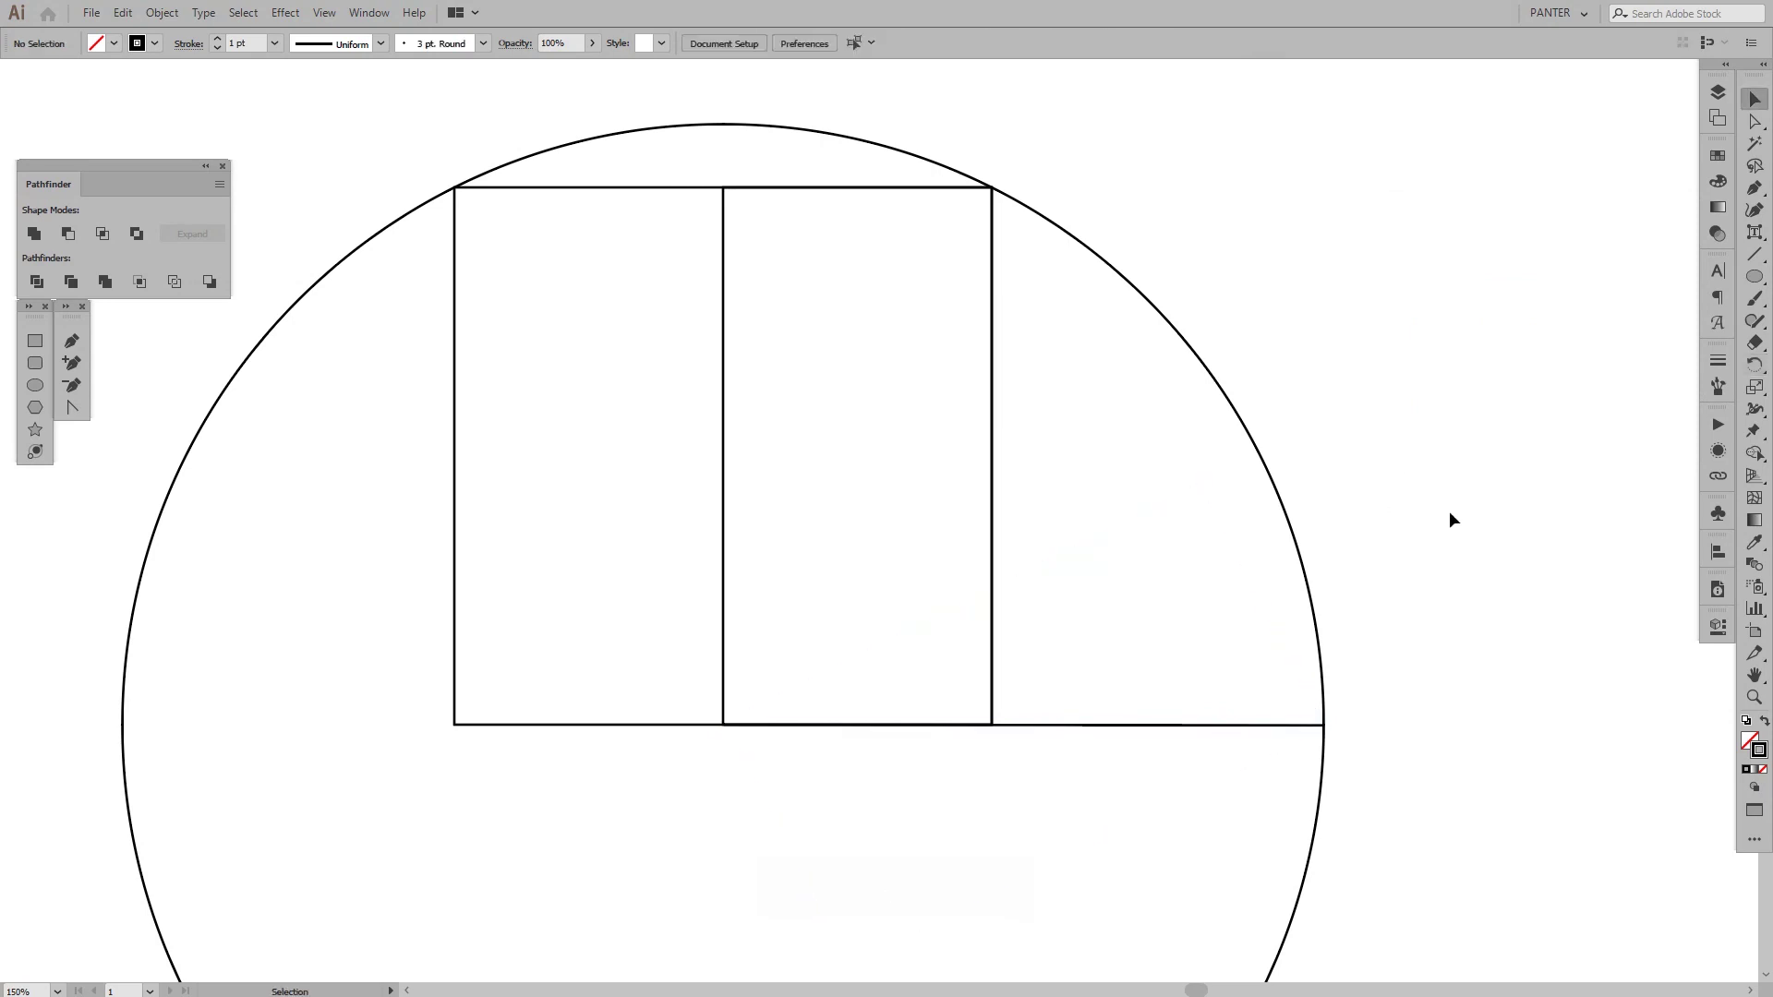
pyautogui.moveTo(1450, 513); pyautogui.dragTo(1274, 488)
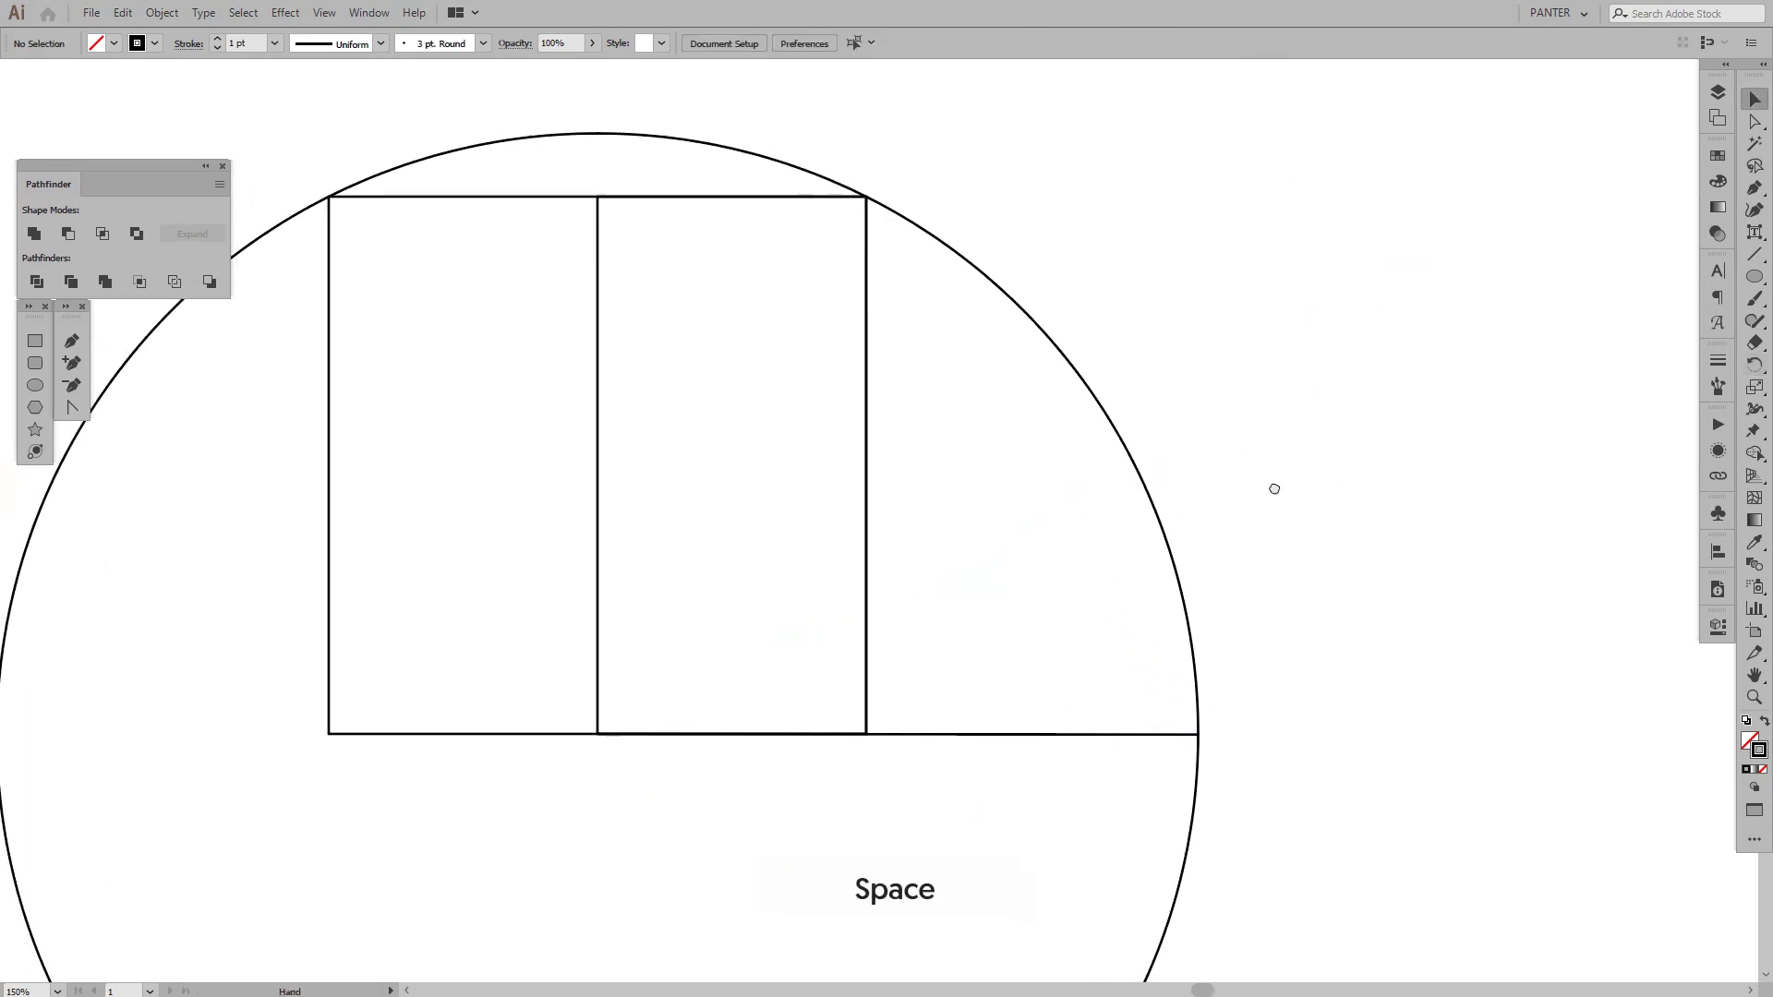
pyautogui.click(1060, 583)
pyautogui.press('Delete')
pyautogui.press('space')
pyautogui.moveTo(973, 459); pyautogui.dragTo(1021, 479)
pyautogui.click(646, 499)
pyautogui.press('Delete')
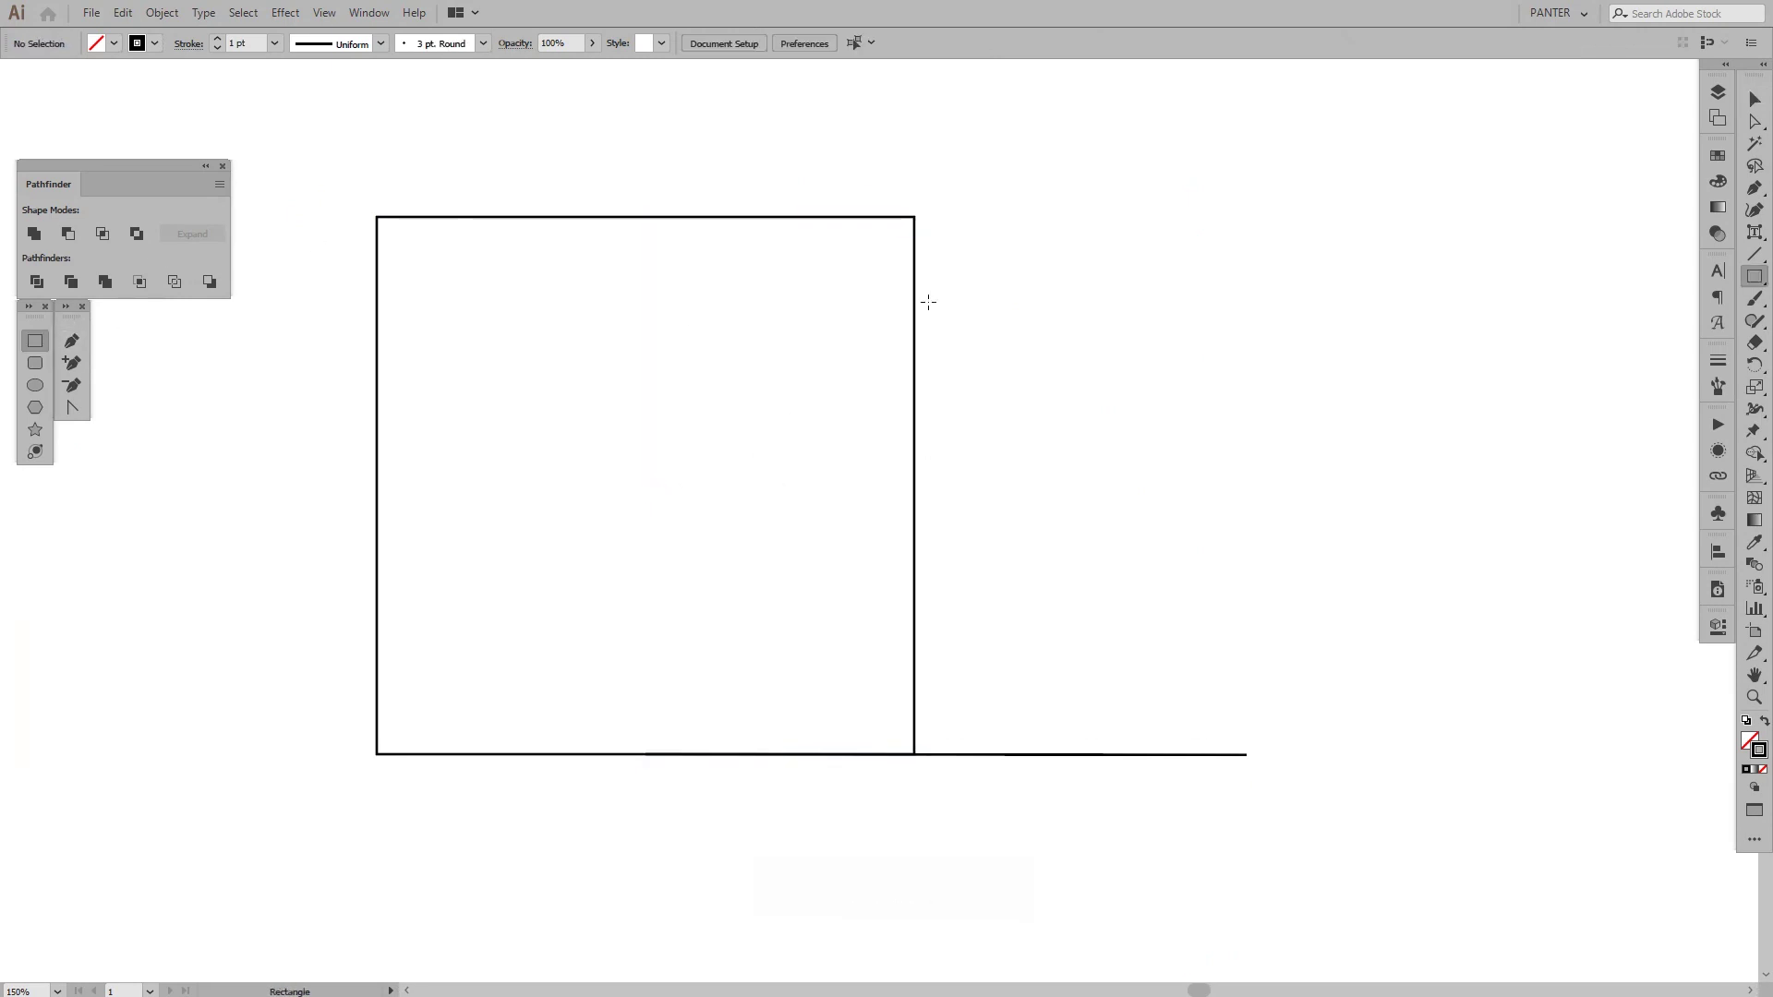
# Step: Draw a square off the big square's top-right corner and delete the stray rotated line
pyautogui.press('shift')
pyautogui.moveTo(914, 217); pyautogui.dragTo(1247, 468)
pyautogui.press('v')
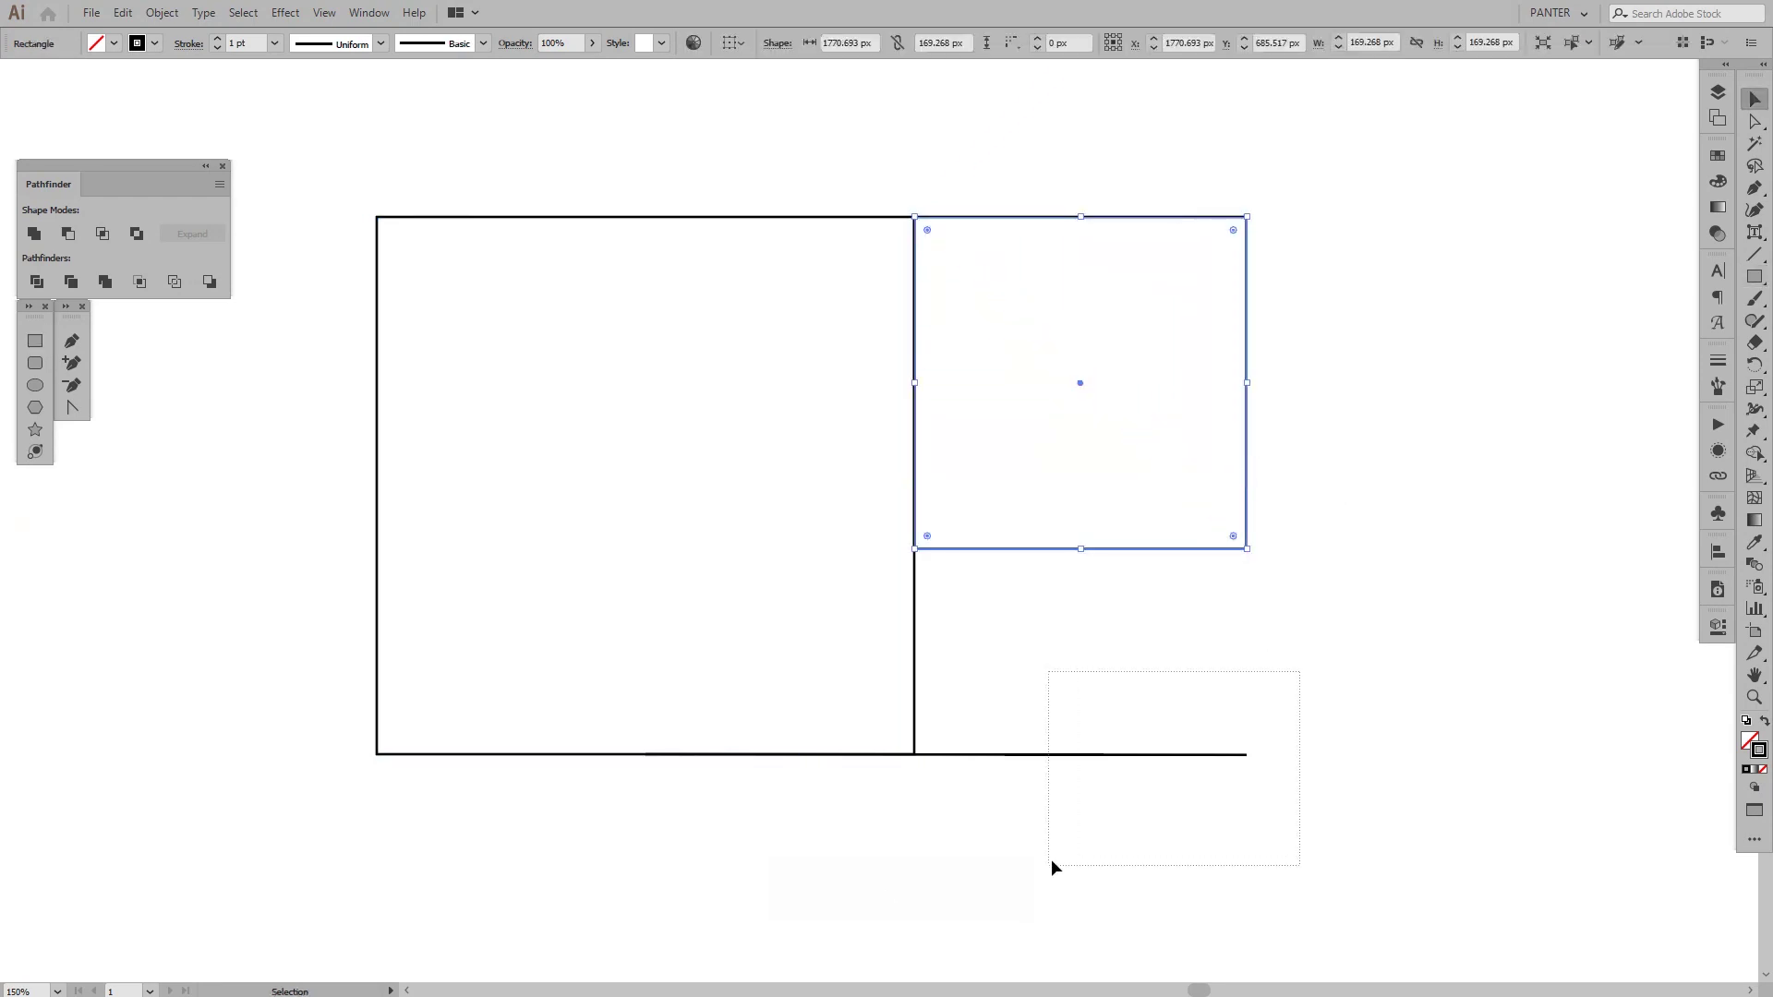
pyautogui.moveTo(1239, 549); pyautogui.dragTo(1056, 851)
pyautogui.press('Delete')
# Step: Duplicate the new square downward and shrink it until its corner snaps into place
pyautogui.click(1194, 377)
pyautogui.moveTo(1212, 554); pyautogui.dragTo(1196, 756)
pyautogui.moveTo(914, 421); pyautogui.dragTo(1001, 513)
pyautogui.scroll(10, 1041, 549)
pyautogui.scroll(5, 1000, 509)
pyautogui.moveTo(906, 315); pyautogui.dragTo(861, 287)
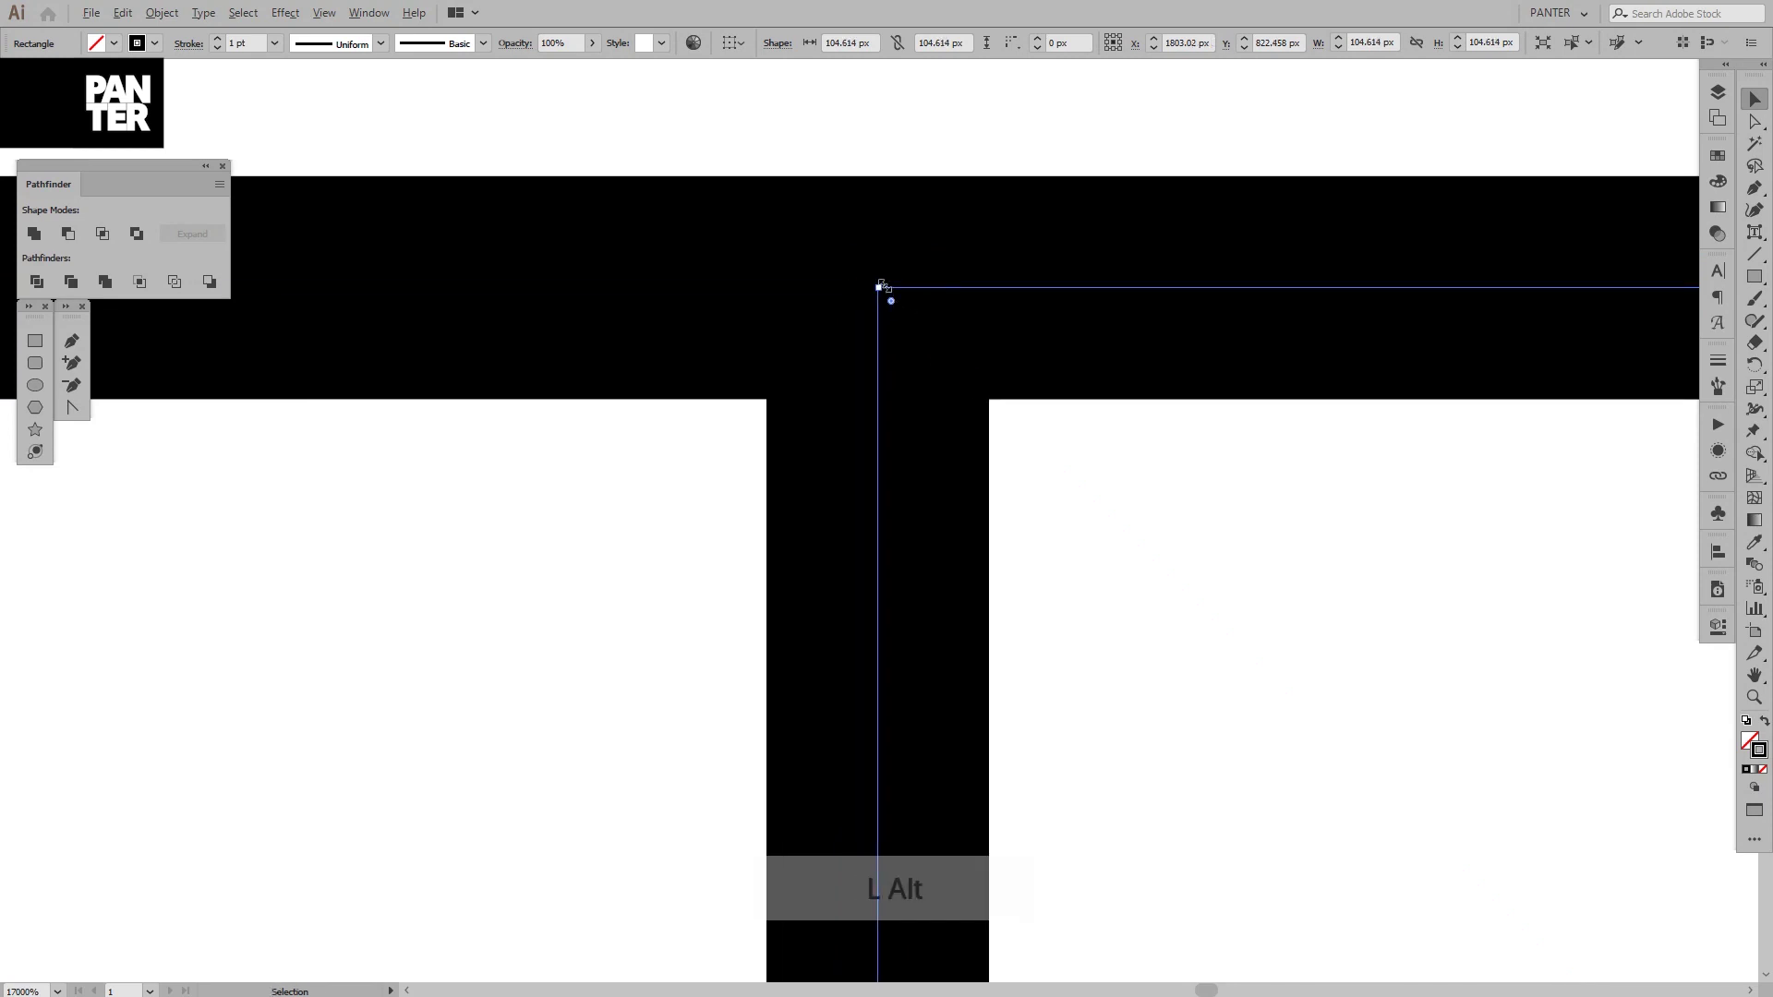
pyautogui.scroll(3, 861, 287)
pyautogui.hotkey('ctrl', 'z')
pyautogui.moveTo(888, 363); pyautogui.dragTo(855, 326)
pyautogui.scroll(-3, 688, 541)
pyautogui.scroll(-5, 688, 540)
pyautogui.press('space')
# Step: Copy the small square to the left, shrink it to about 40 px, then discard that copy
pyautogui.moveTo(1116, 513); pyautogui.dragTo(1185, 517)
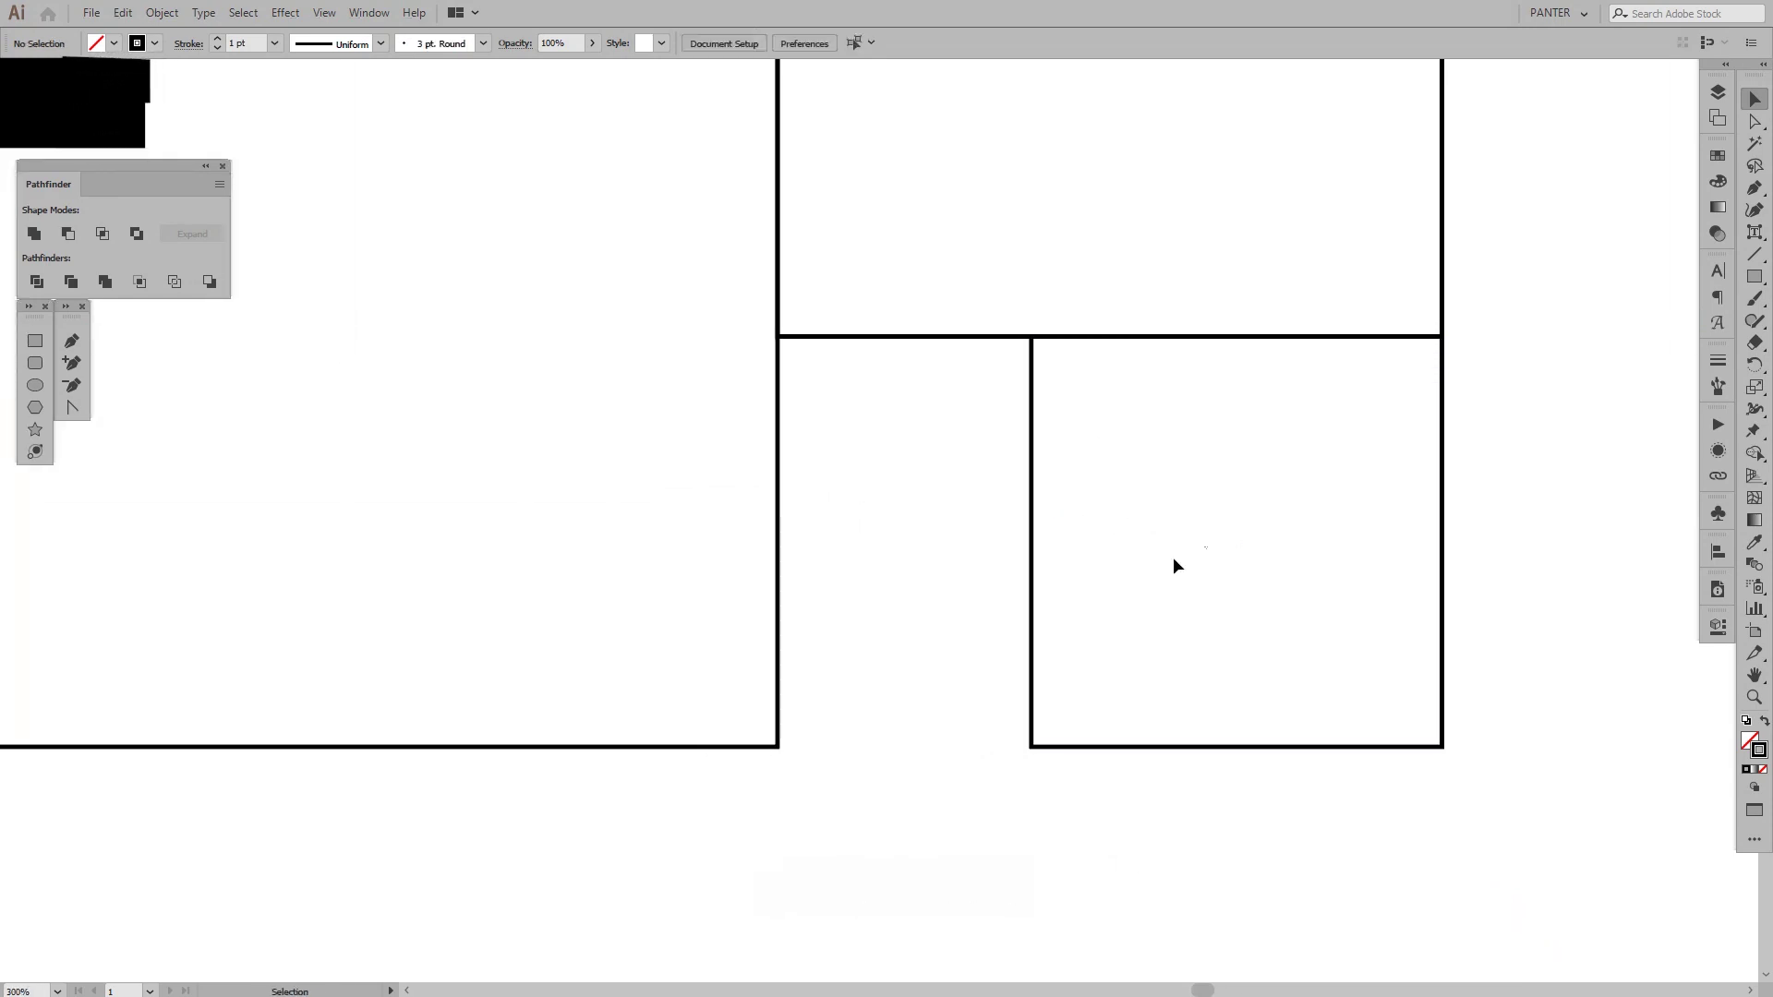
pyautogui.click(1029, 625)
pyautogui.moveTo(1029, 625); pyautogui.dragTo(784, 633)
pyautogui.scroll(2, 928, 591)
pyautogui.press('space')
pyautogui.moveTo(1304, 314); pyautogui.dragTo(1271, 439)
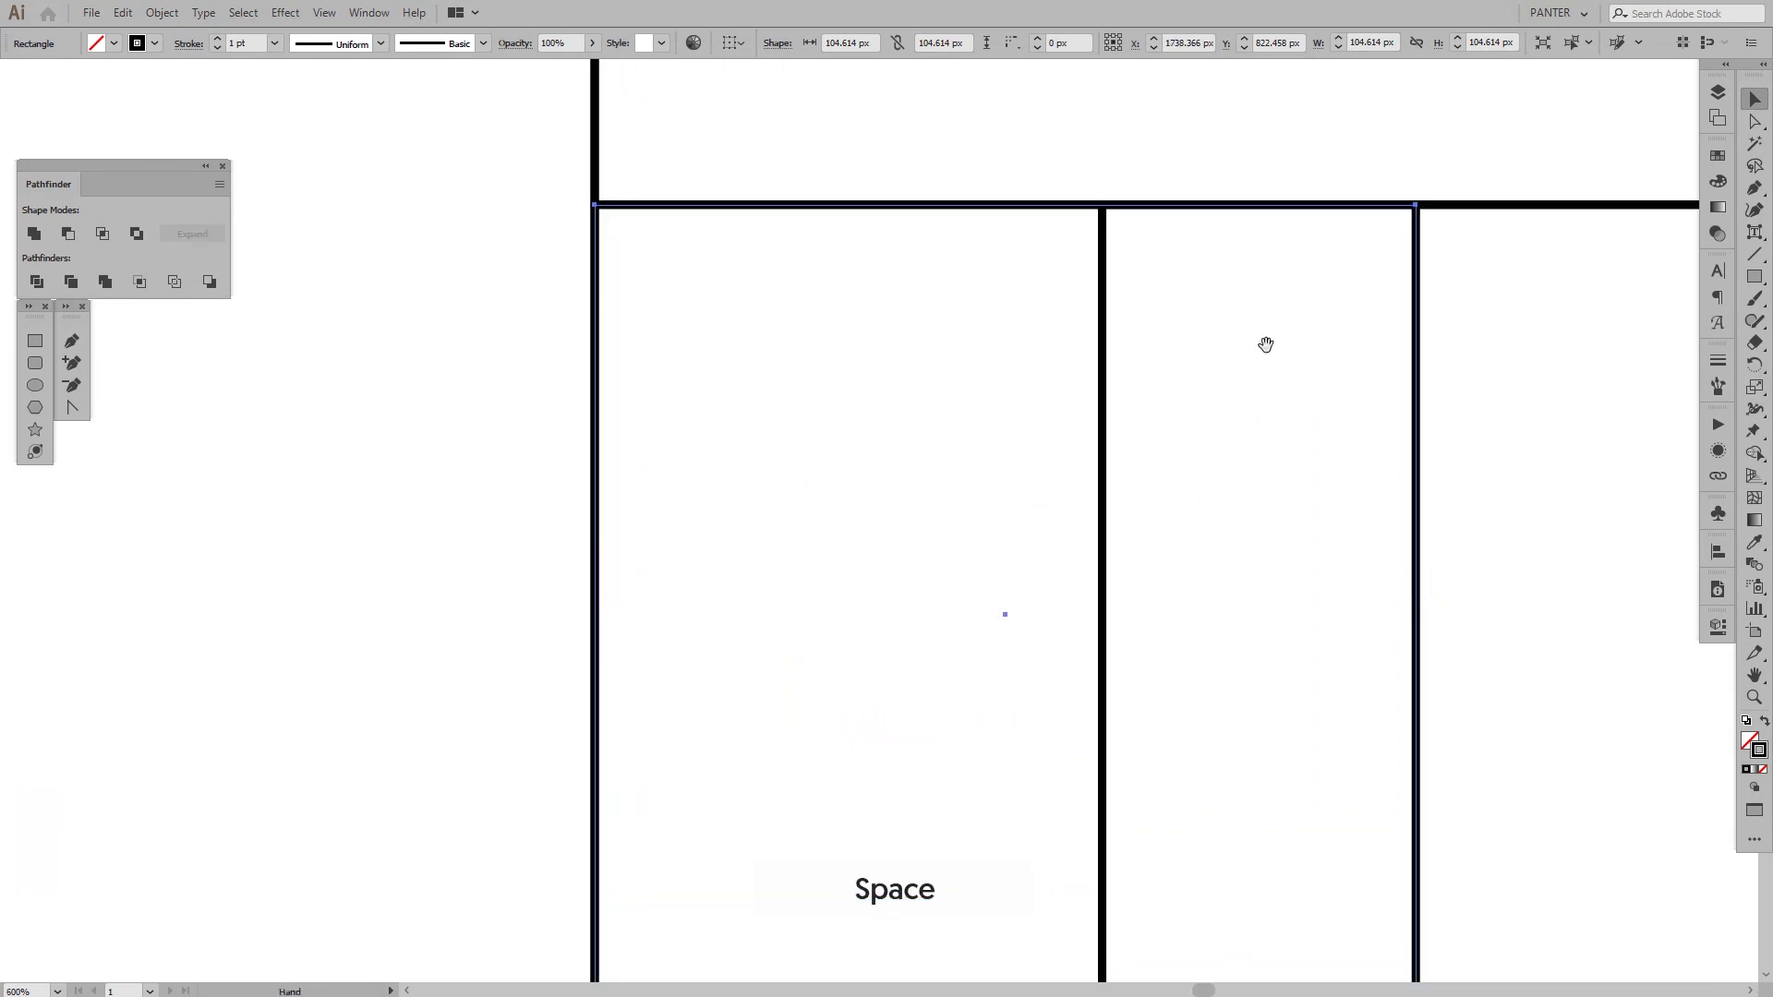
pyautogui.moveTo(1414, 203); pyautogui.dragTo(1107, 408)
pyautogui.press('space')
pyautogui.moveTo(1002, 471); pyautogui.dragTo(1114, 277)
pyautogui.moveTo(1211, 782); pyautogui.dragTo(1033, 589)
pyautogui.press('space')
pyautogui.moveTo(1080, 522); pyautogui.dragTo(677, 493)
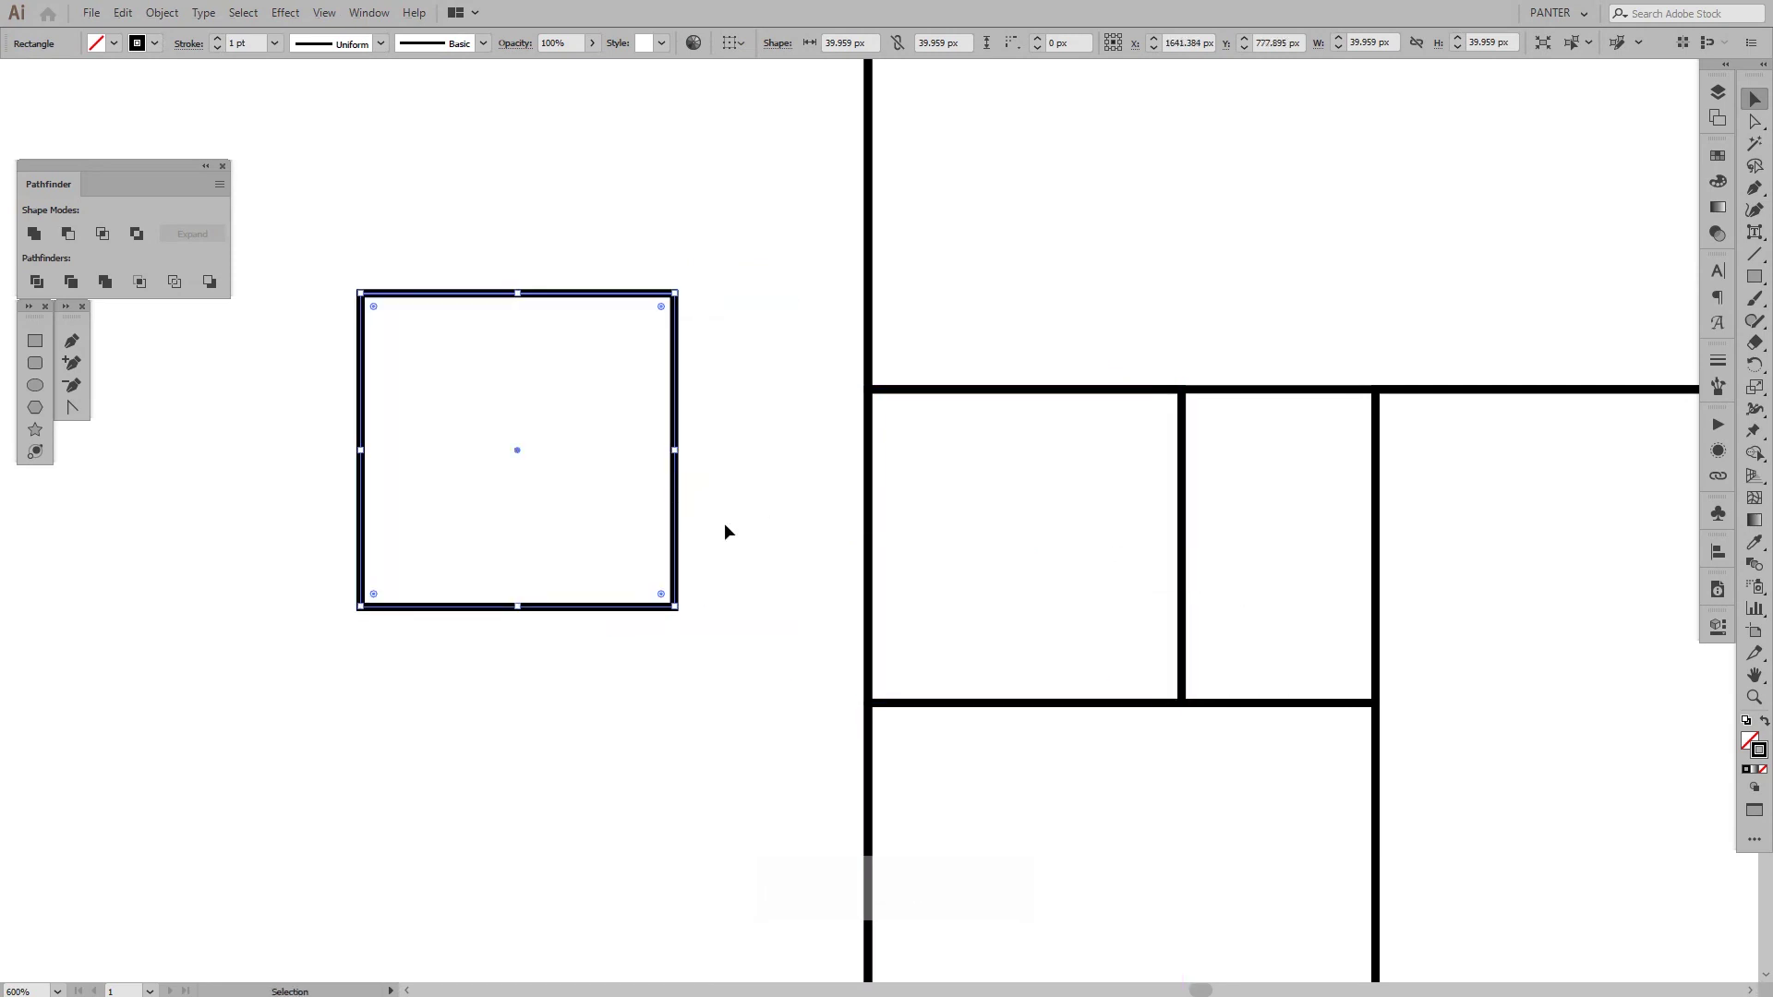
pyautogui.press('Delete')
# Step: Copy the small square to the right and resize it to fill the next slot
pyautogui.scroll(-4, 727, 592)
pyautogui.press('space')
pyautogui.moveTo(727, 593); pyautogui.dragTo(1021, 615)
pyautogui.scroll(5, 1001, 605)
pyautogui.click(930, 626)
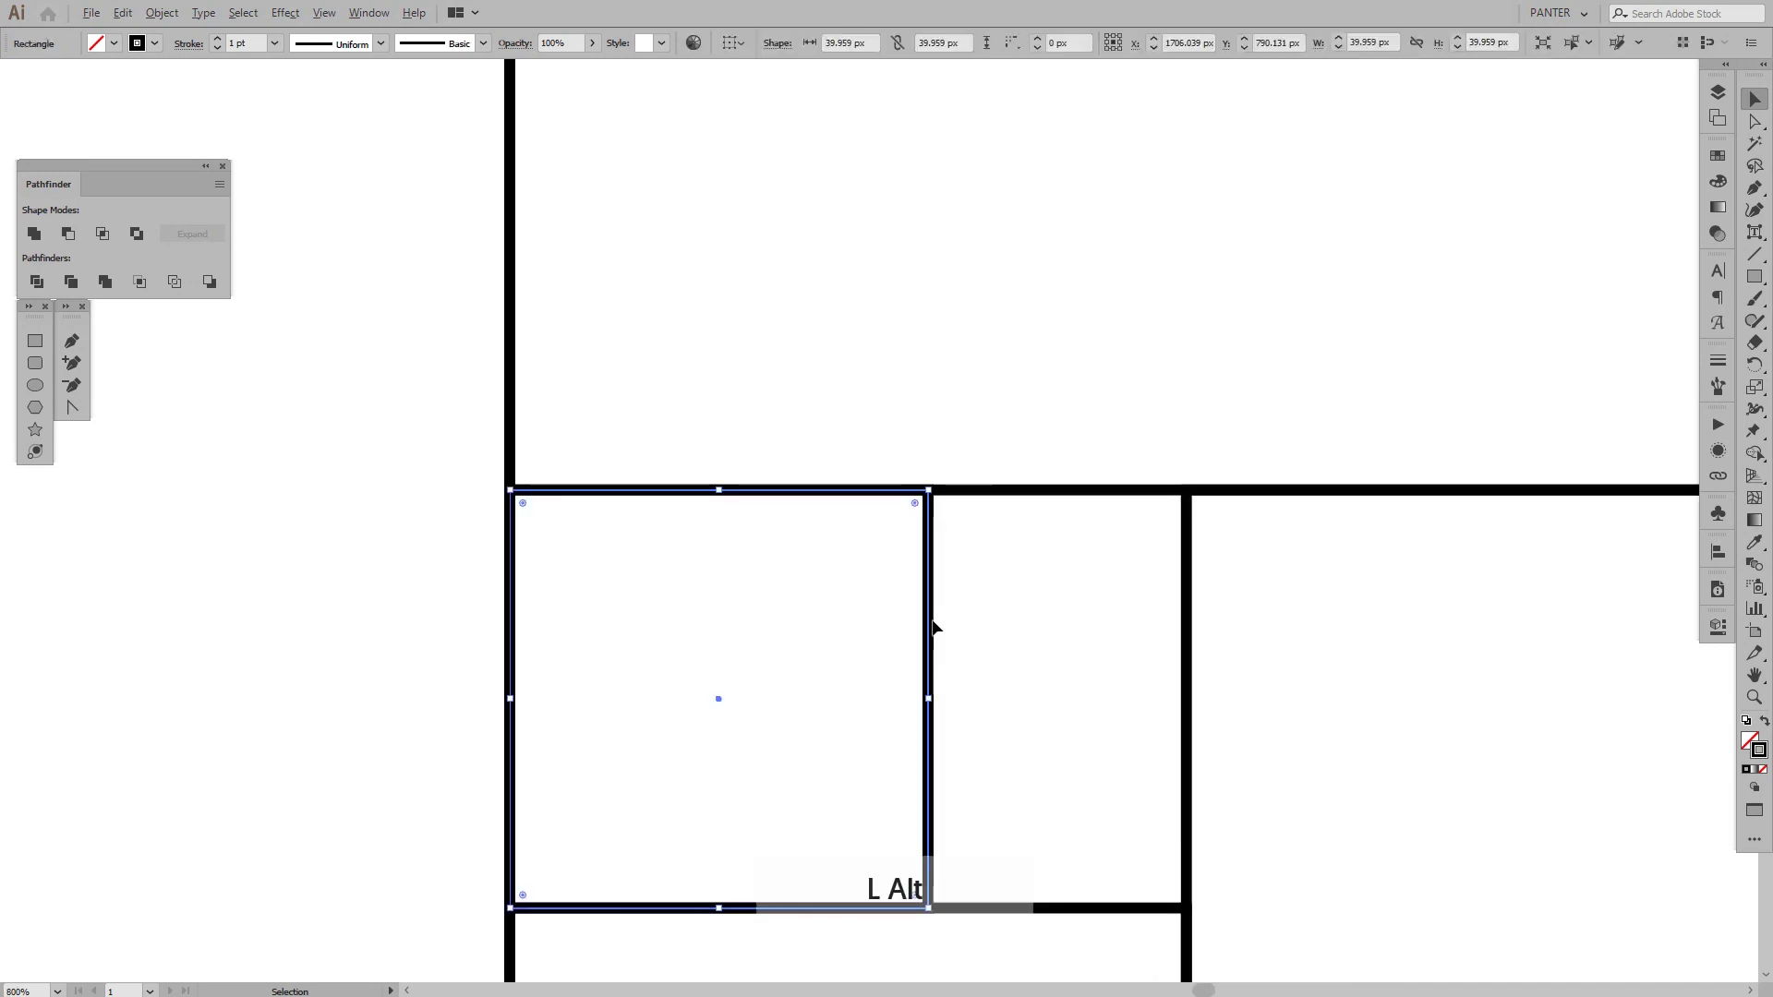
pyautogui.click(903, 671)
pyautogui.moveTo(933, 654); pyautogui.dragTo(1351, 704)
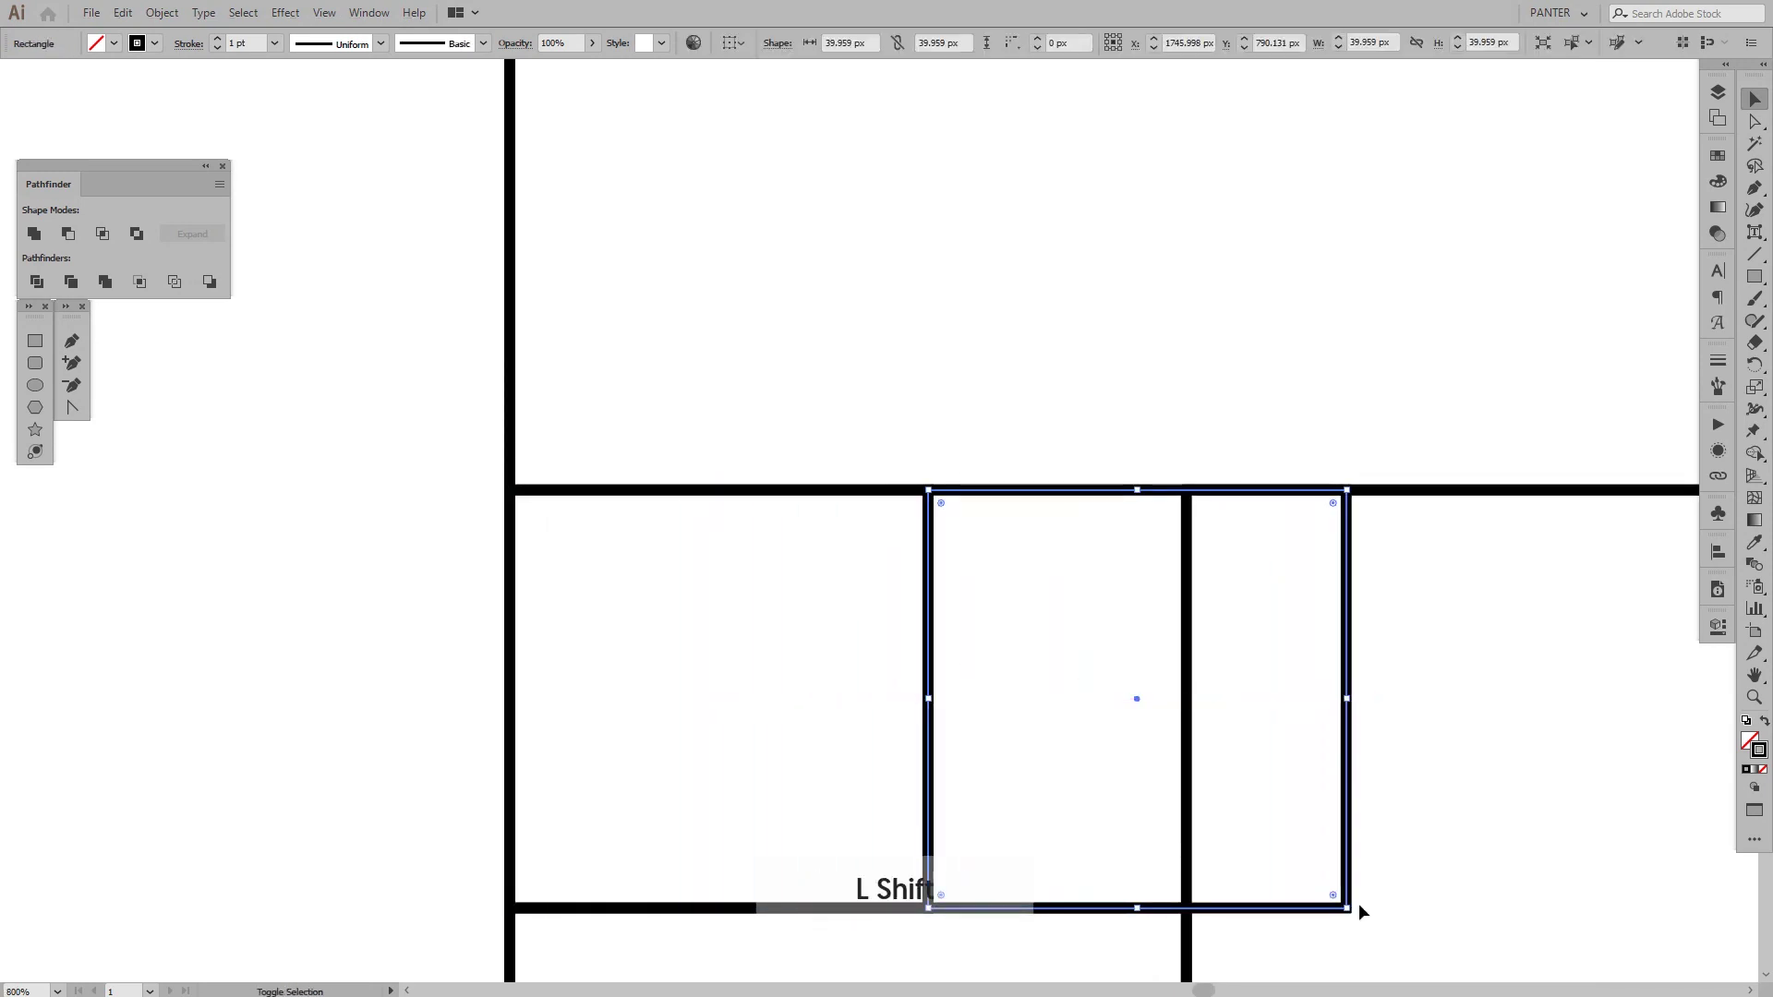
pyautogui.moveTo(1346, 908); pyautogui.dragTo(1190, 749)
pyautogui.click(1306, 735)
# Step: Zoom out to view the whole nested-square grid
pyautogui.hotkey('ctrl', '0')
pyautogui.moveTo(1353, 745); pyautogui.dragTo(1227, 641)
pyautogui.scroll(1, 1000, 499)
pyautogui.moveTo(1001, 499); pyautogui.dragTo(1008, 504)
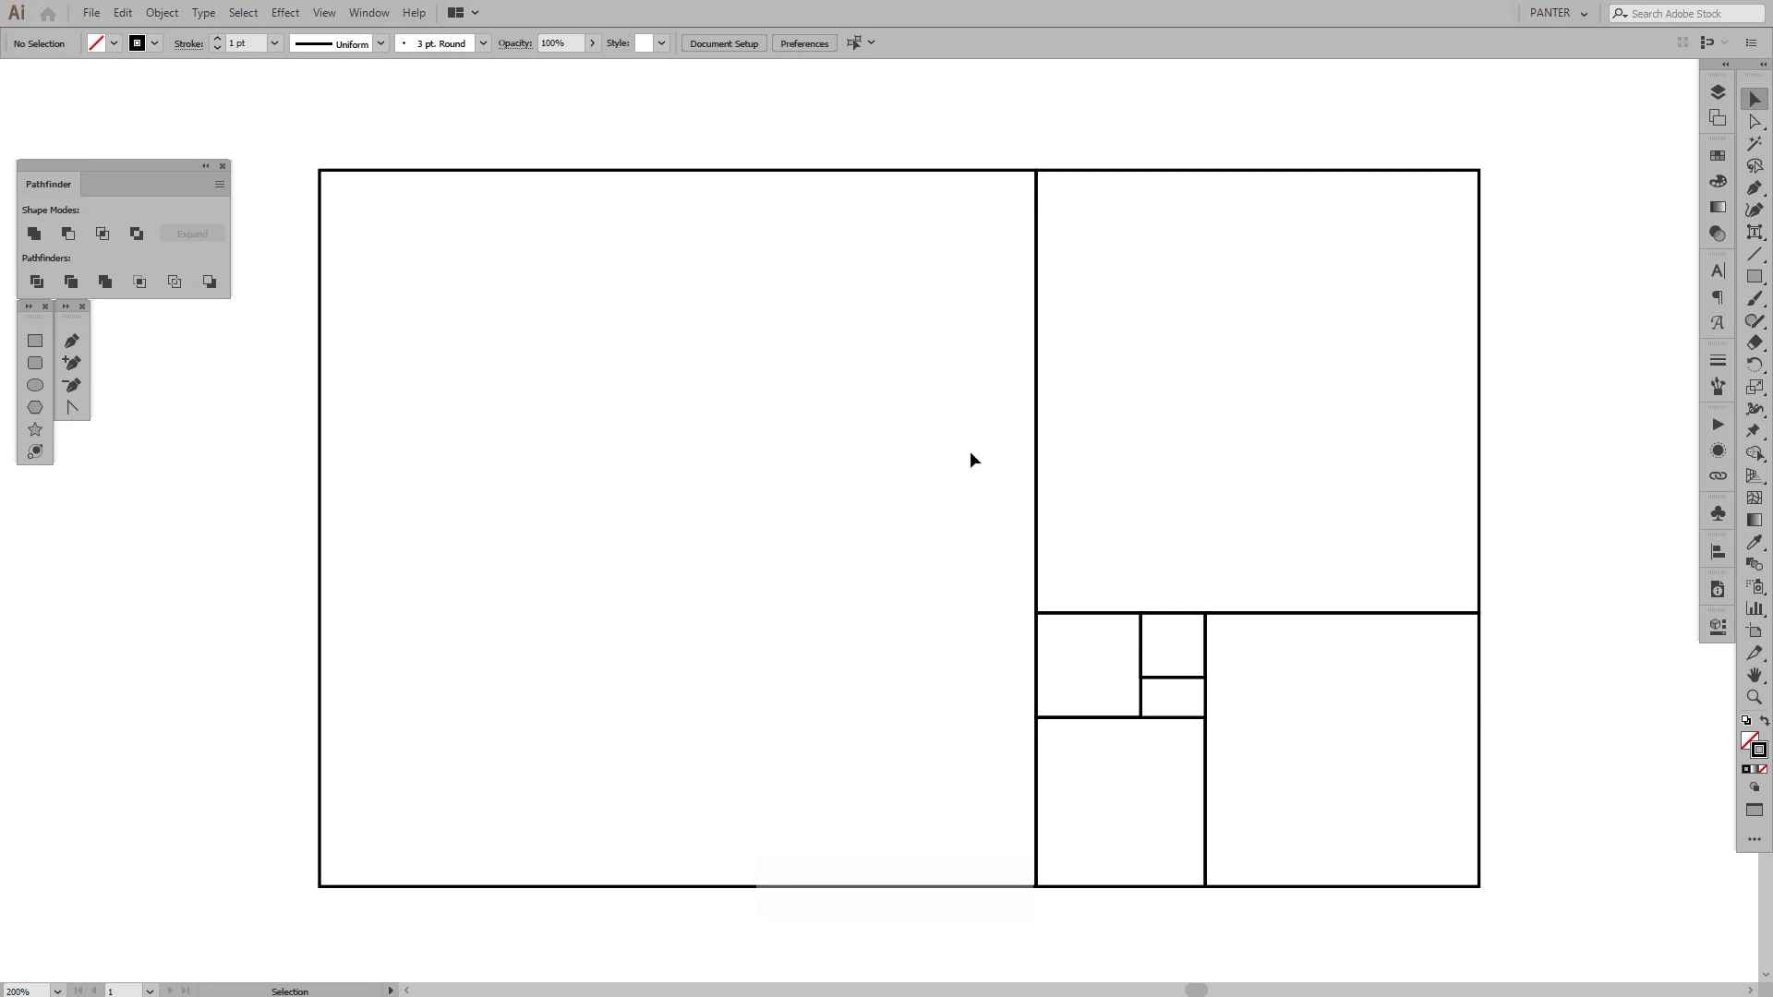
pyautogui.scroll(-3, 1381, 423)
# Step: Draw a circle centred on the large square's bottom-right corner with the Ellipse tool
pyautogui.press('space')
pyautogui.moveTo(1382, 423); pyautogui.dragTo(1093, 438)
pyautogui.scroll(1, 1093, 438)
pyautogui.scroll(1, 1141, 366)
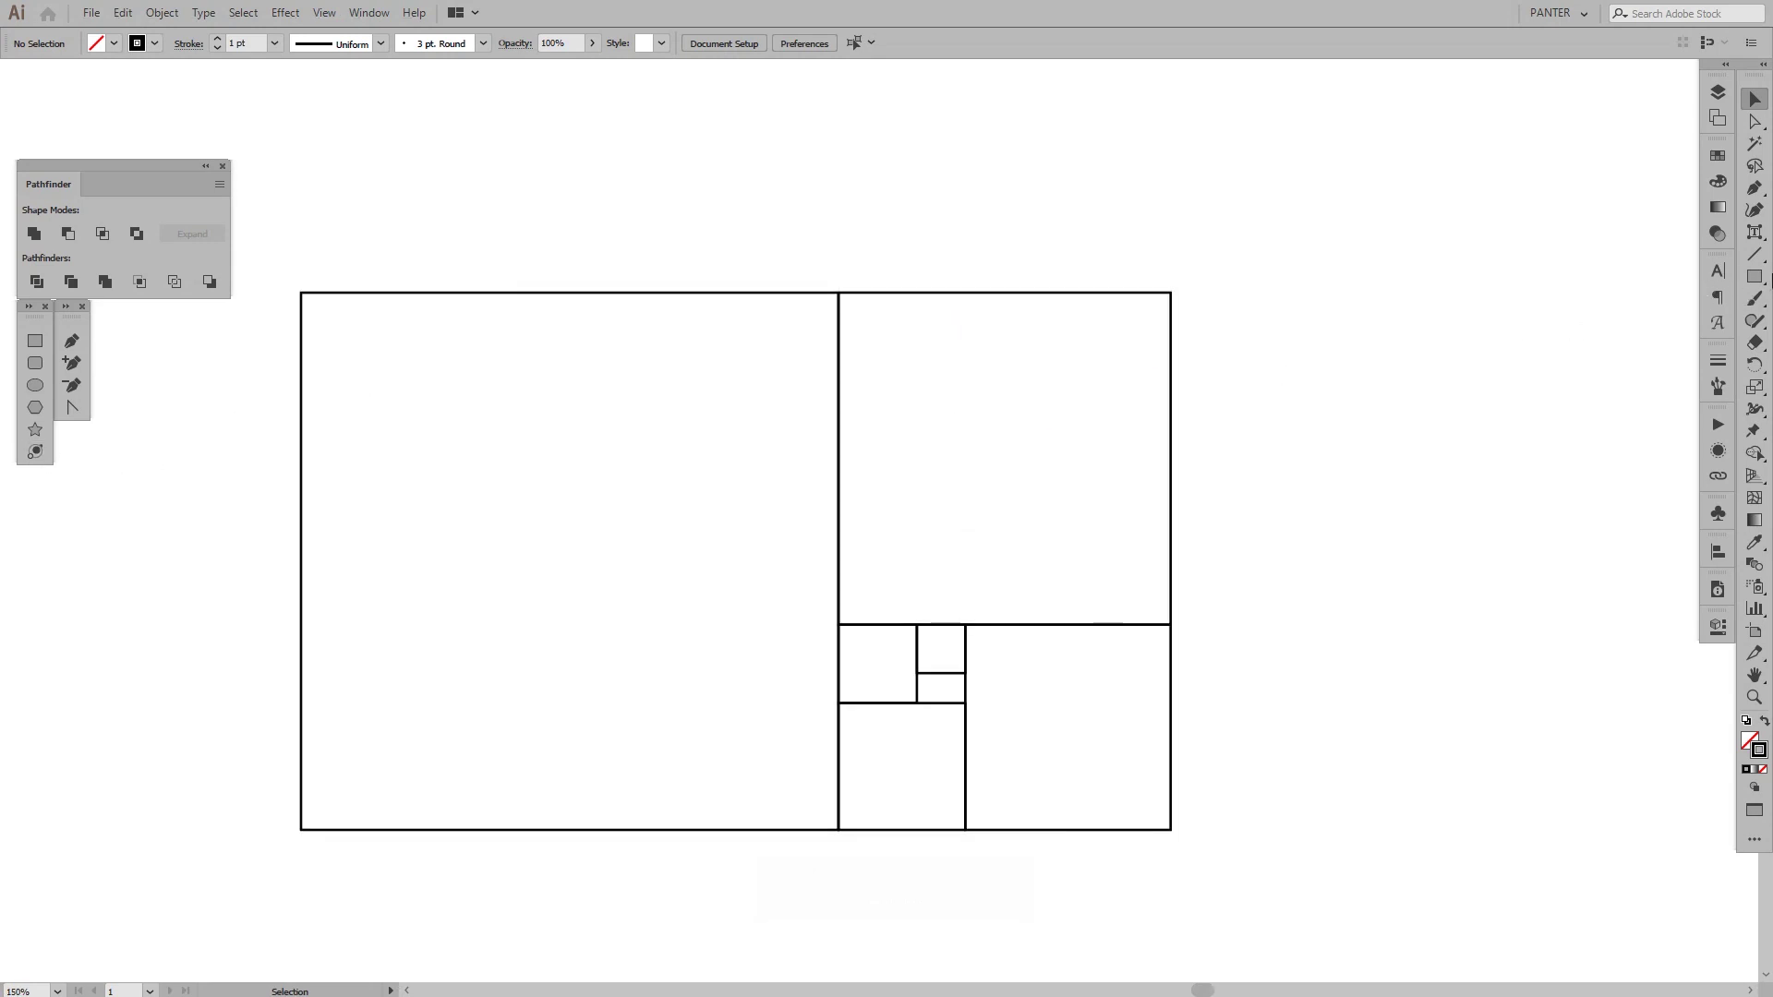
pyautogui.click(1764, 275)
pyautogui.click(1627, 321)
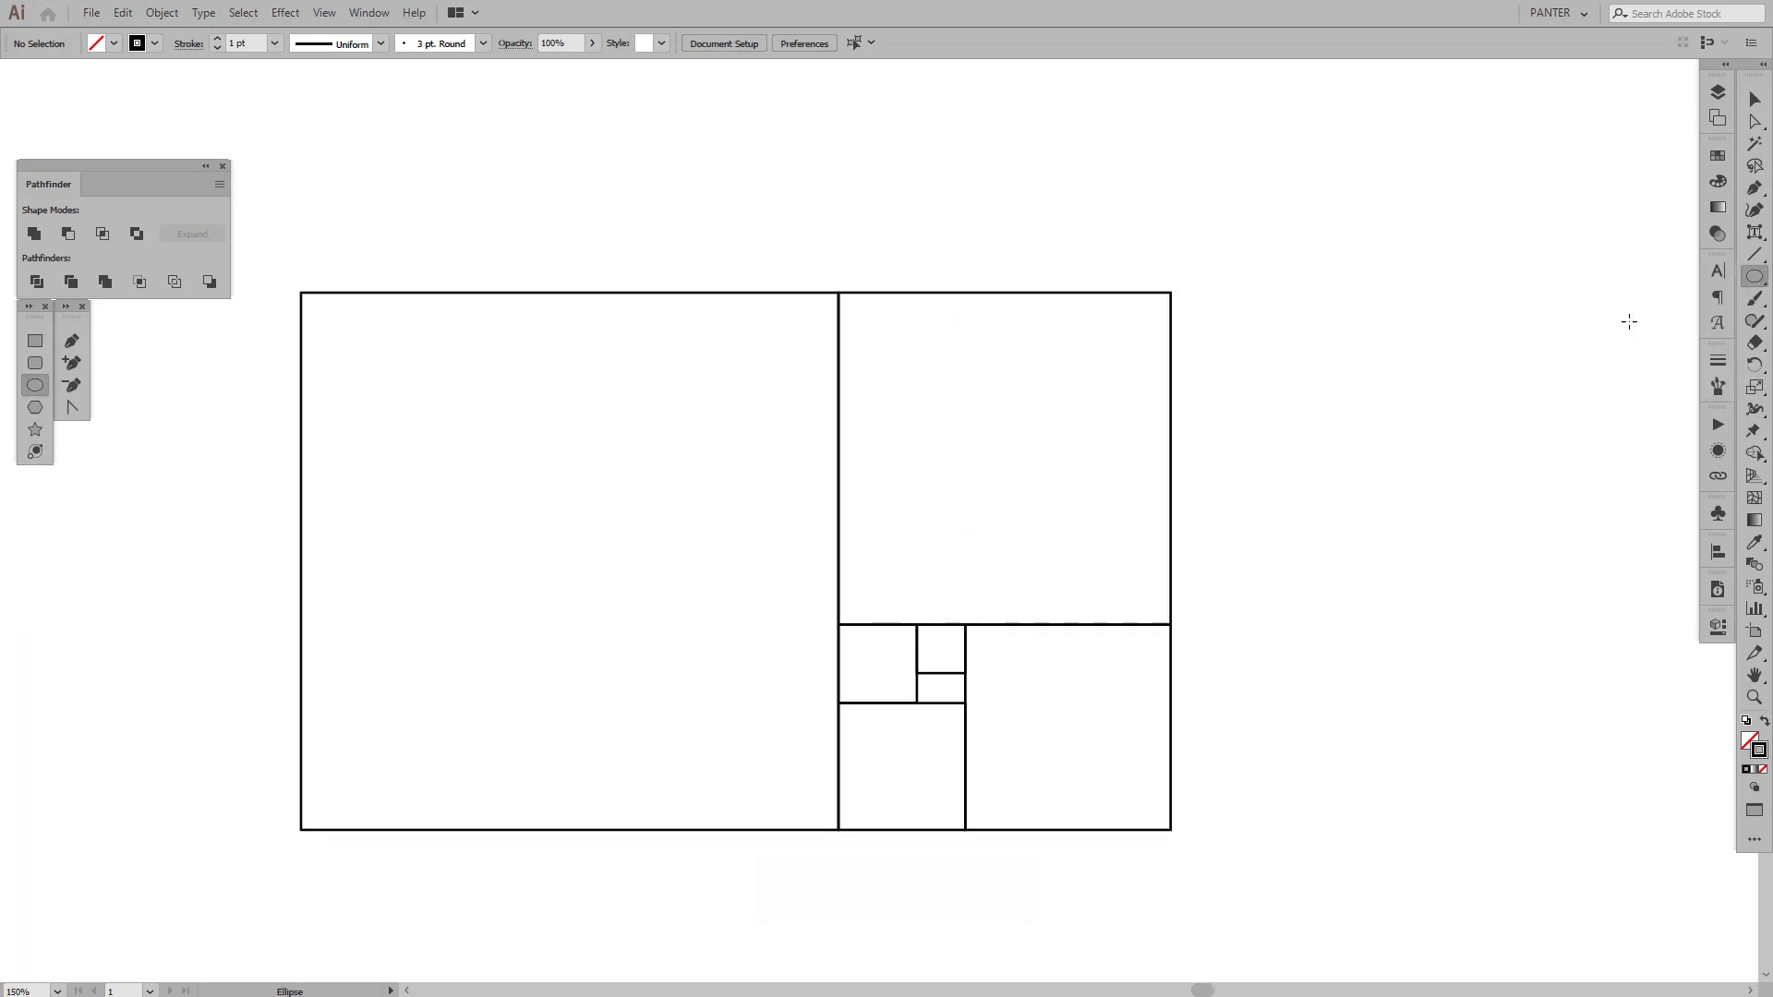
pyautogui.moveTo(697, 621); pyautogui.dragTo(874, 581)
pyautogui.scroll(-1, 874, 584)
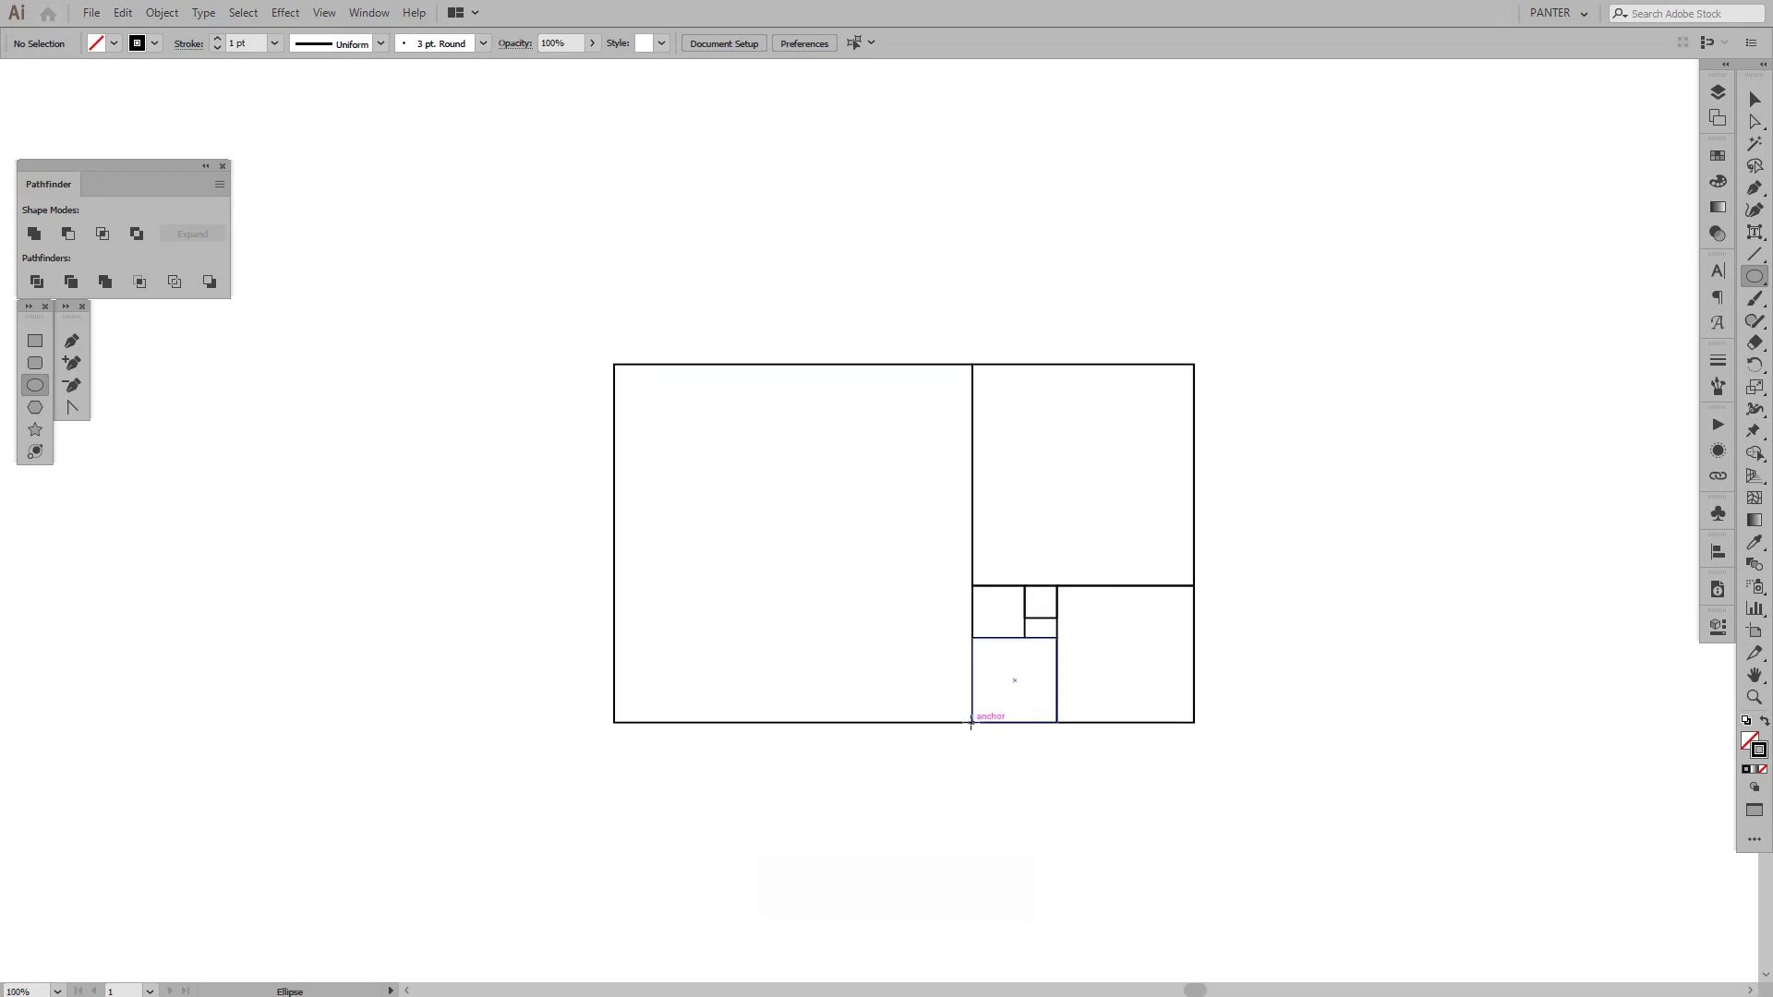
pyautogui.hotkey('shift', 'alt')
pyautogui.moveTo(970, 723)
pyautogui.mouseDown()
pyautogui.moveTo(1331, 843)
pyautogui.moveTo(1200, 690)
pyautogui.moveTo(979, 489)
pyautogui.moveTo(965, 366)
pyautogui.mouseUp()
# Step: Delete the circle's extra anchors, leaving one quarter arc across the large left square
pyautogui.press('v')
pyautogui.scroll(1, 911, 423)
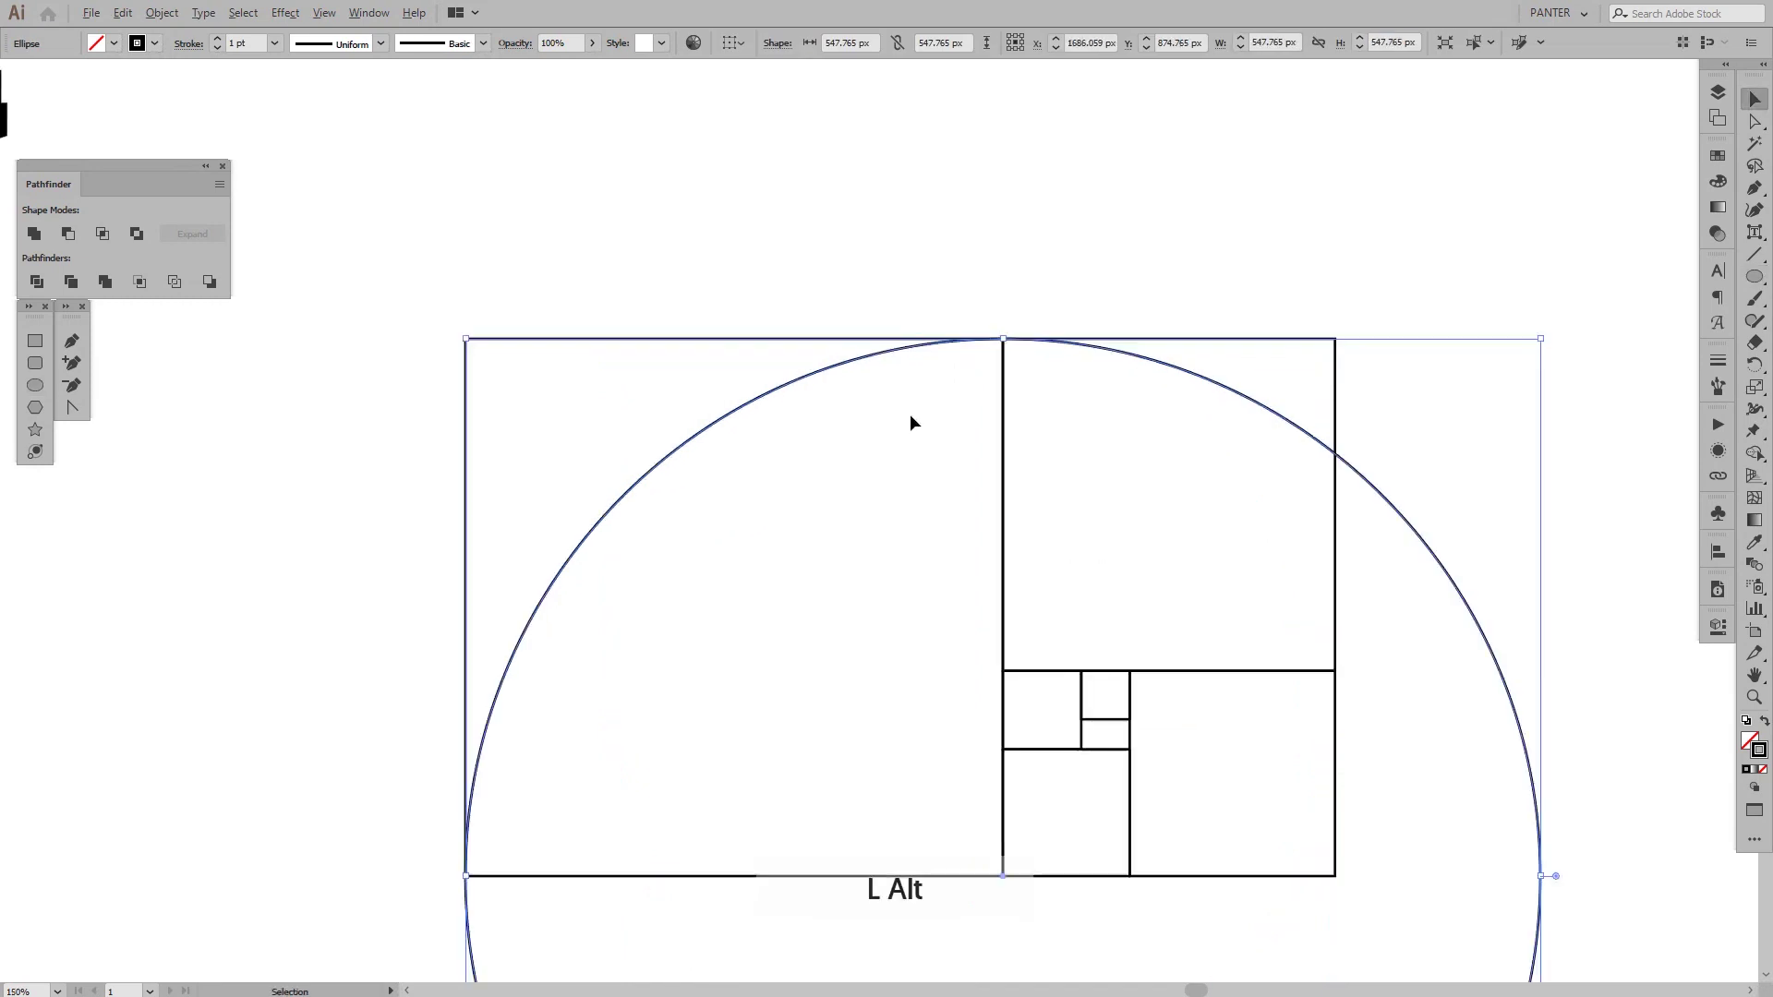
pyautogui.click(896, 463)
pyautogui.moveTo(848, 566); pyautogui.dragTo(903, 474)
pyautogui.scroll(-1, 903, 473)
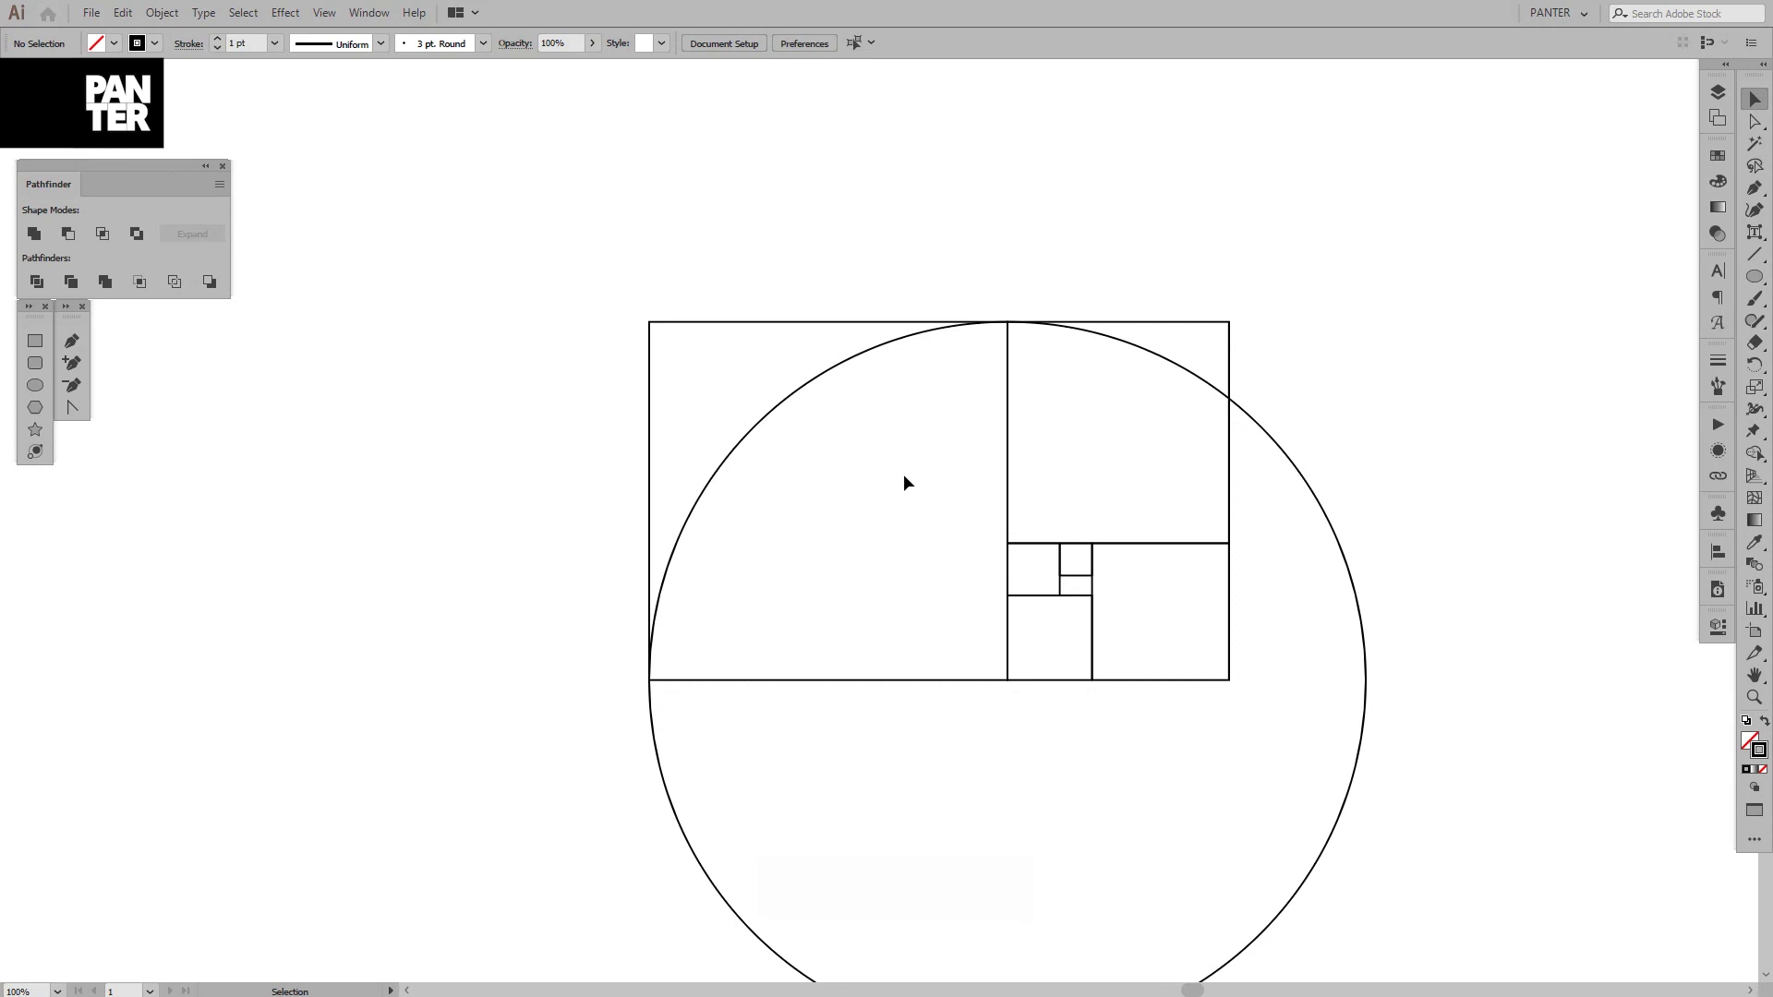
pyautogui.press('a')
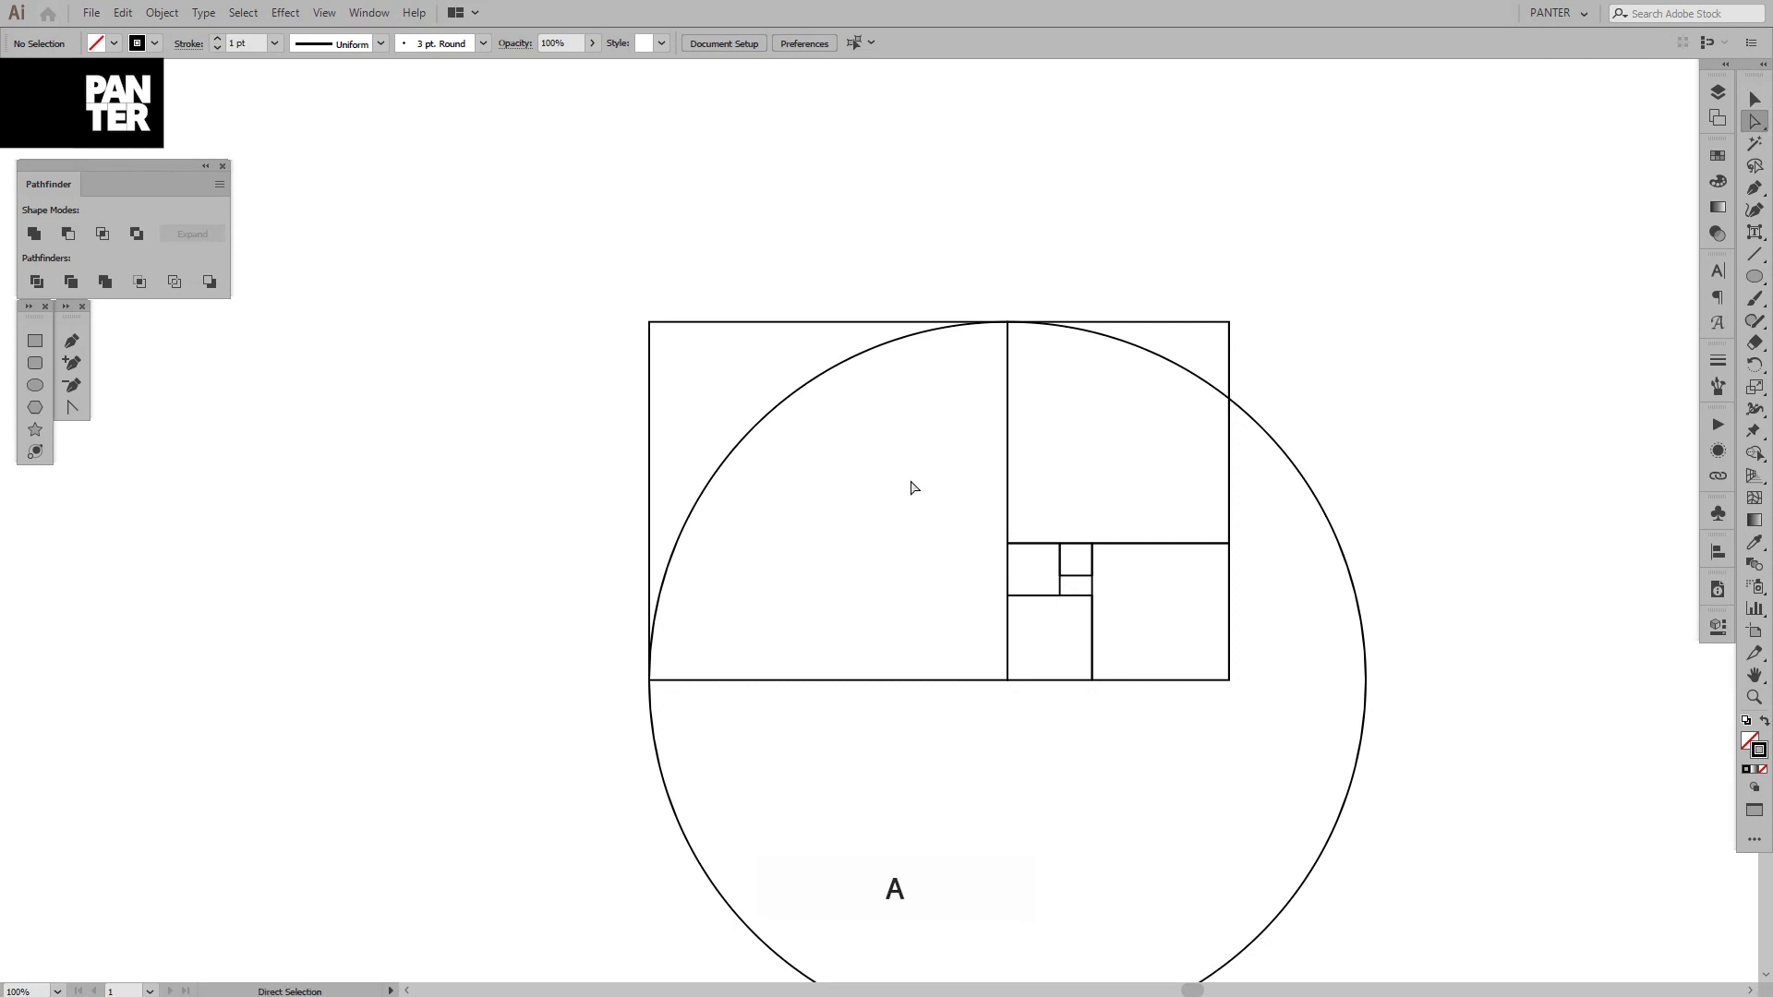
pyautogui.click(1753, 132)
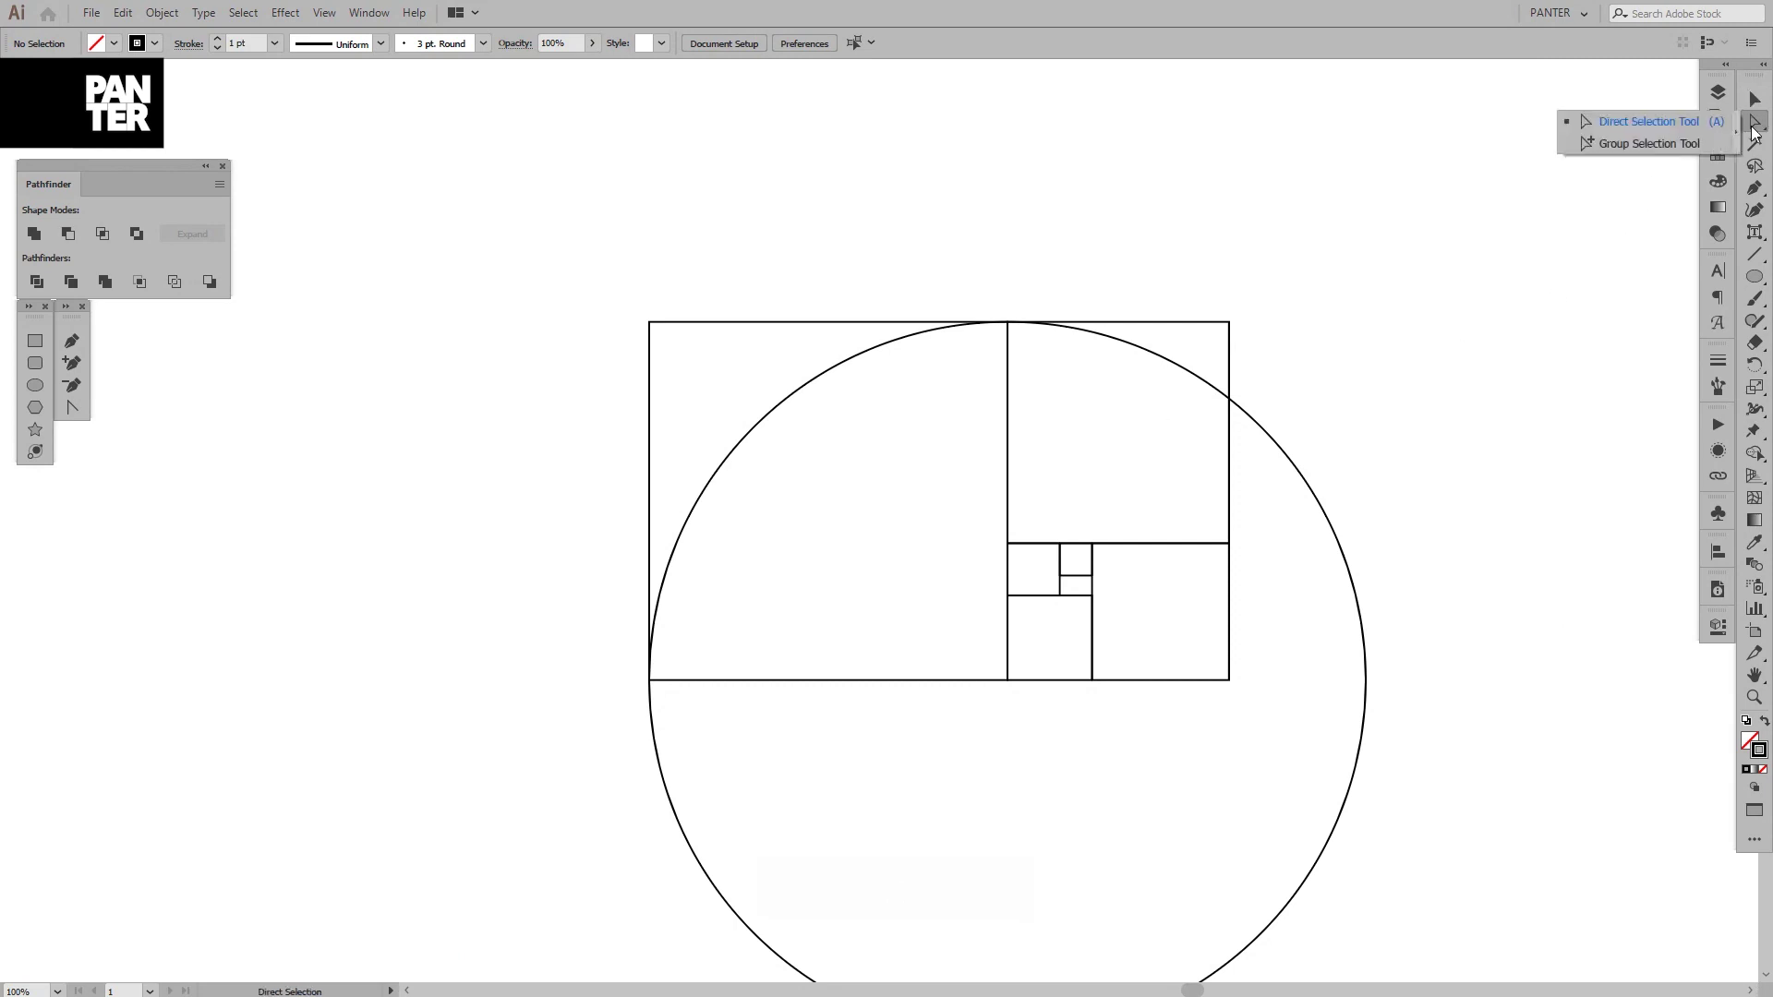
pyautogui.click(1680, 120)
pyautogui.press('space')
pyautogui.moveTo(1488, 606); pyautogui.dragTo(1493, 473)
pyautogui.keyDown('shift'); pyautogui.click(1372, 548); pyautogui.keyUp('shift')
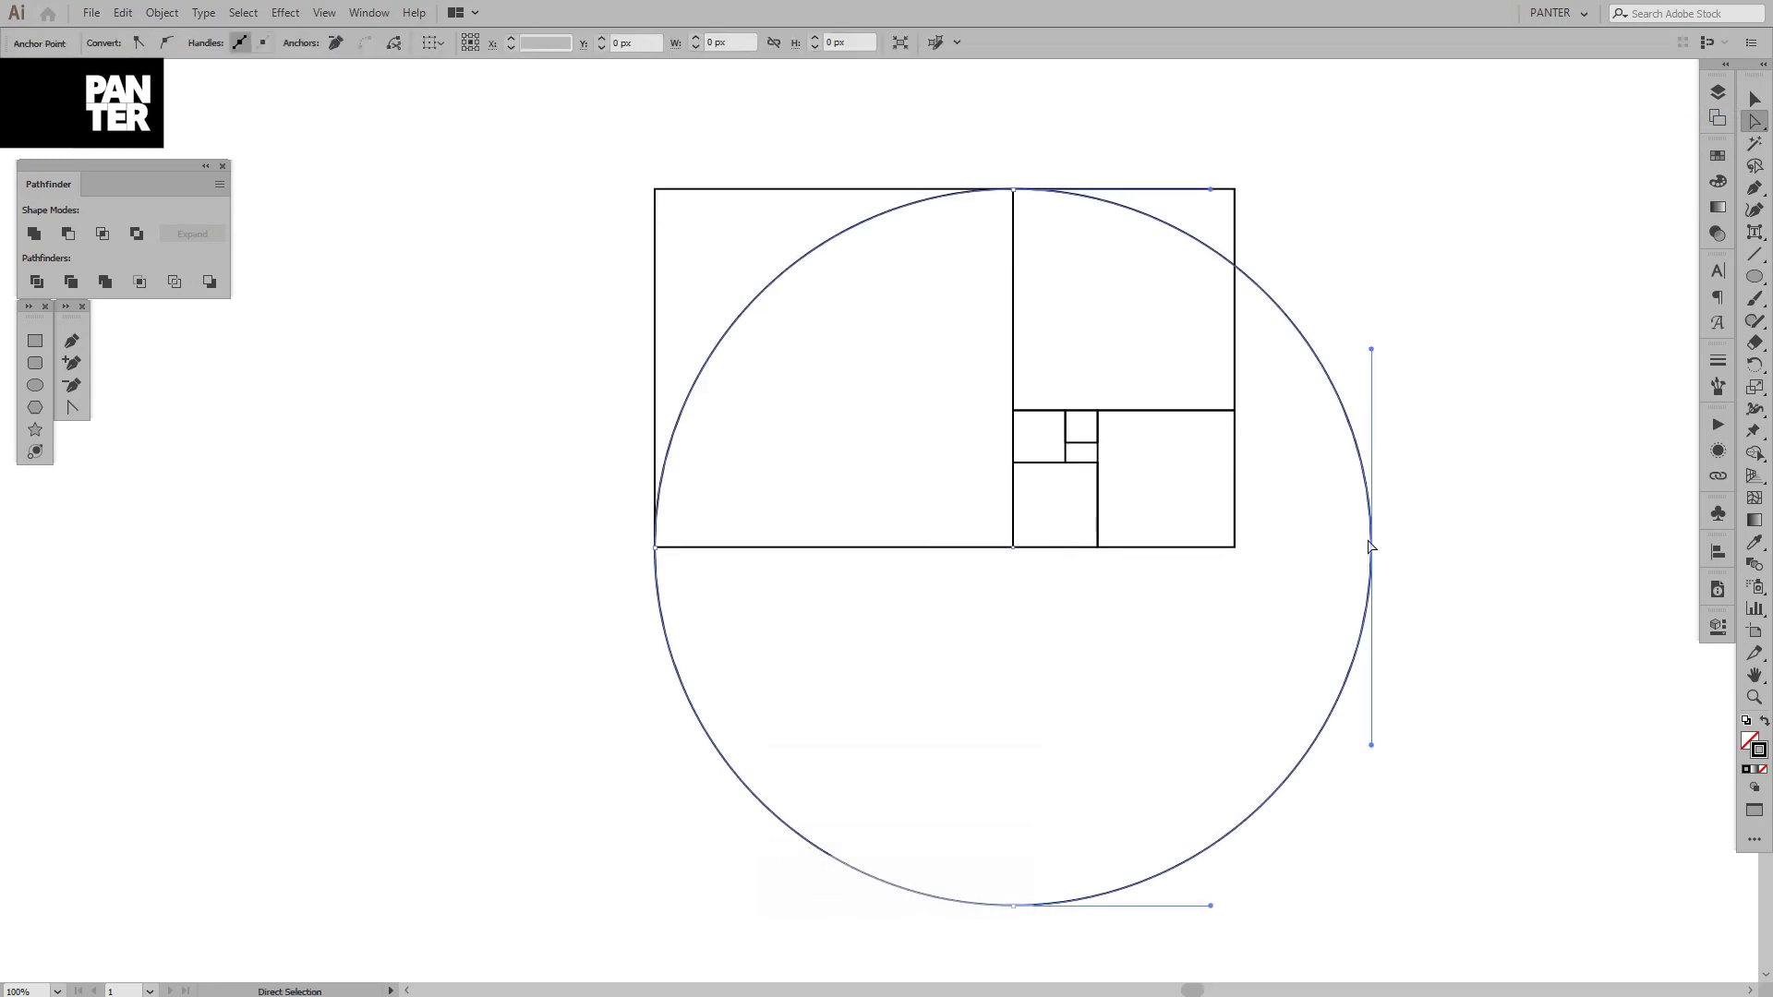
pyautogui.moveTo(900, 933); pyautogui.dragTo(900, 935)
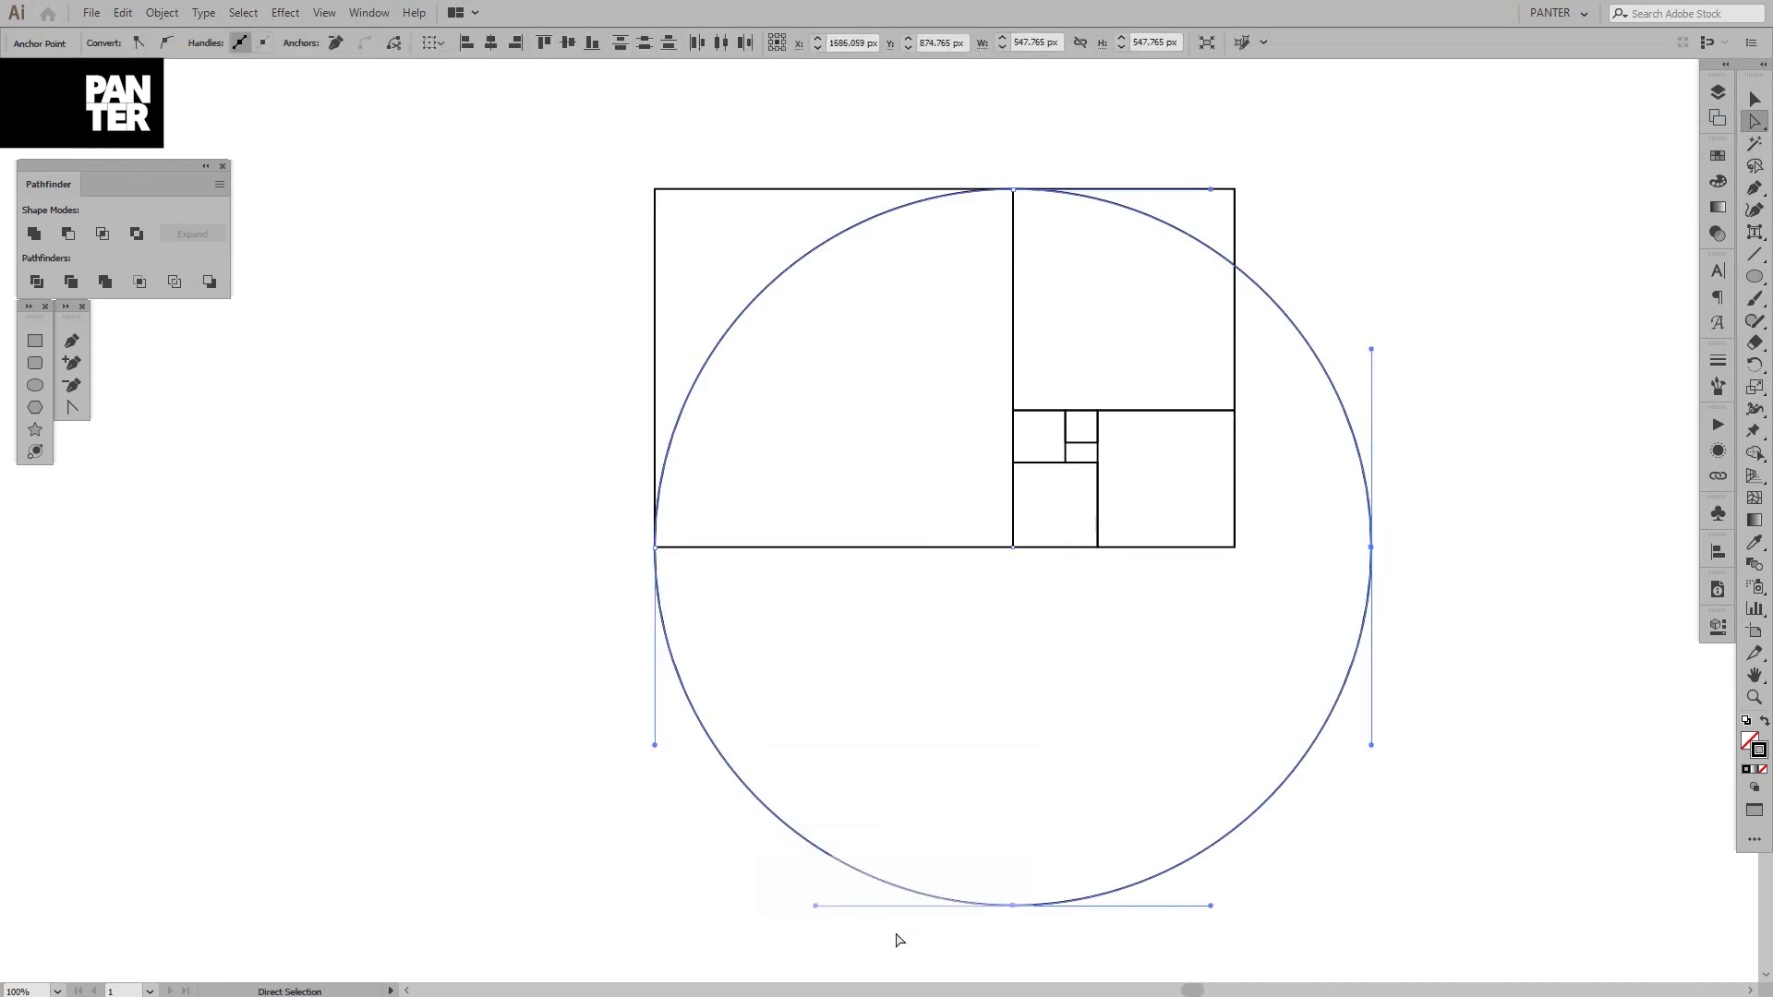
pyautogui.press('Delete')
pyautogui.press('Delete')
pyautogui.hotkey('ctrl', 'z')
# Step: Duplicate the first quarter arc and rotate the copy 90° to curve downward right
pyautogui.press('v')
pyautogui.click(938, 853)
pyautogui.press('space')
pyautogui.scroll(2, 969, 467)
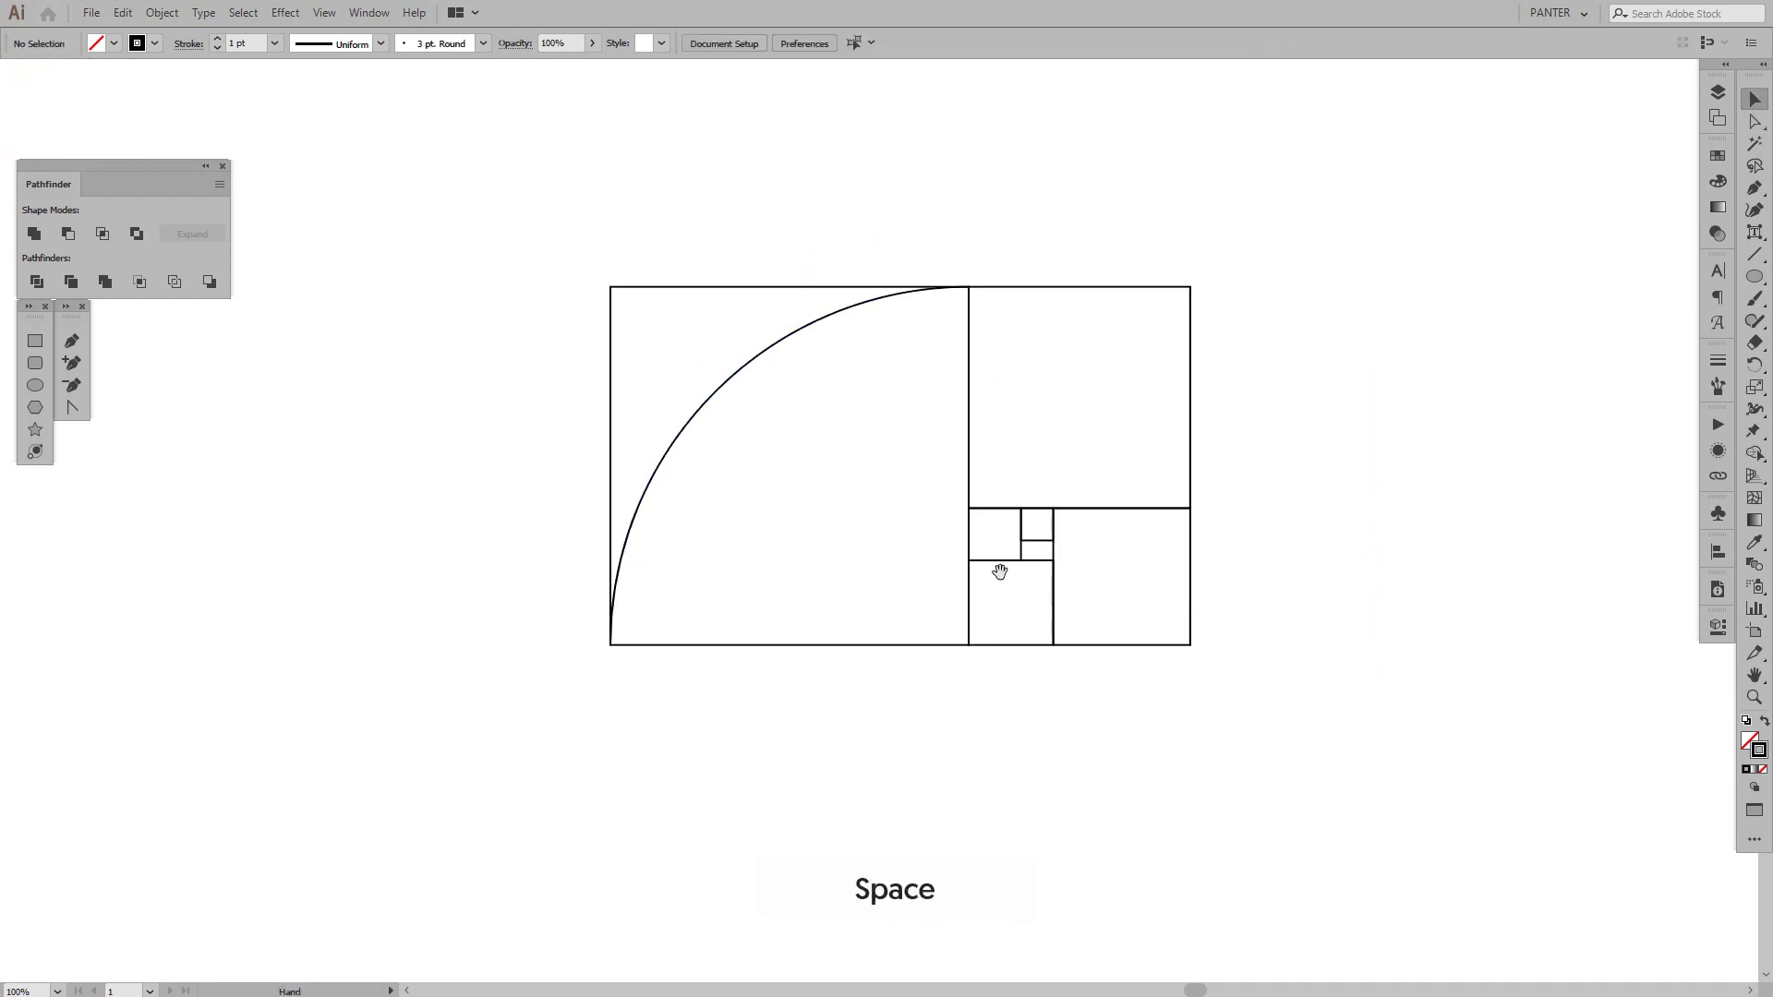
pyautogui.moveTo(877, 349); pyautogui.dragTo(579, 434)
pyautogui.click(703, 360)
pyautogui.press('space')
pyautogui.press('space')
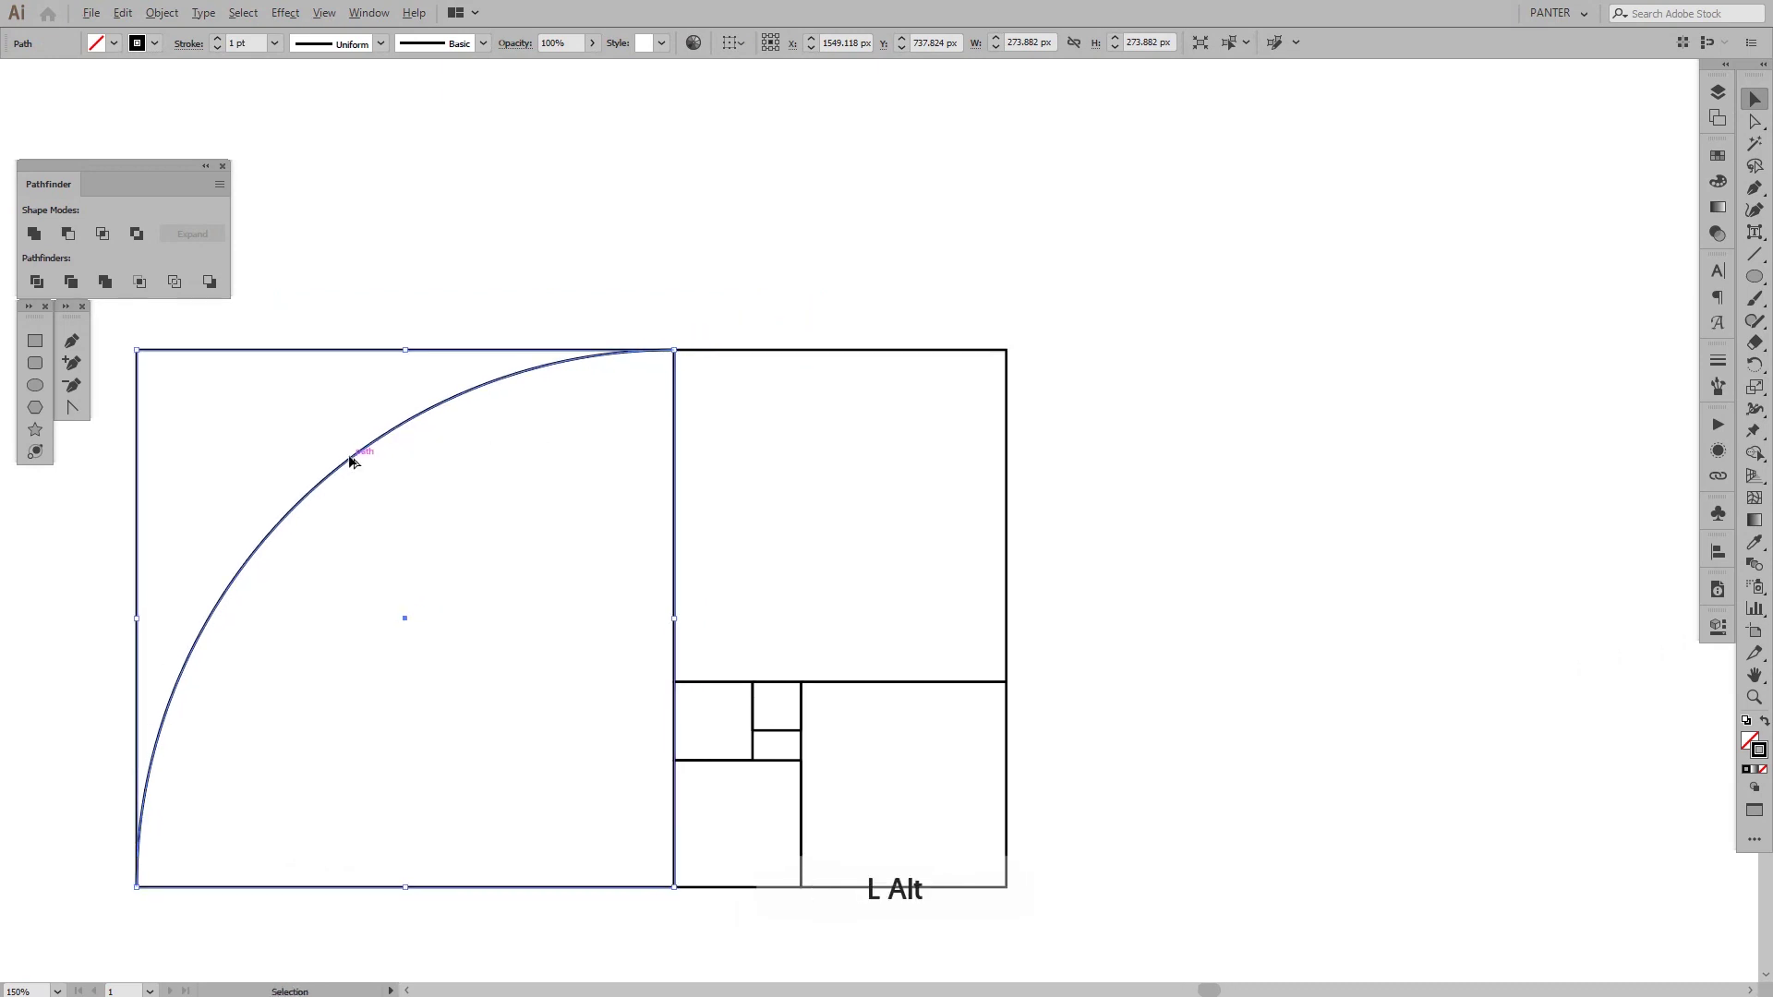
pyautogui.moveTo(351, 460); pyautogui.dragTo(1021, 352)
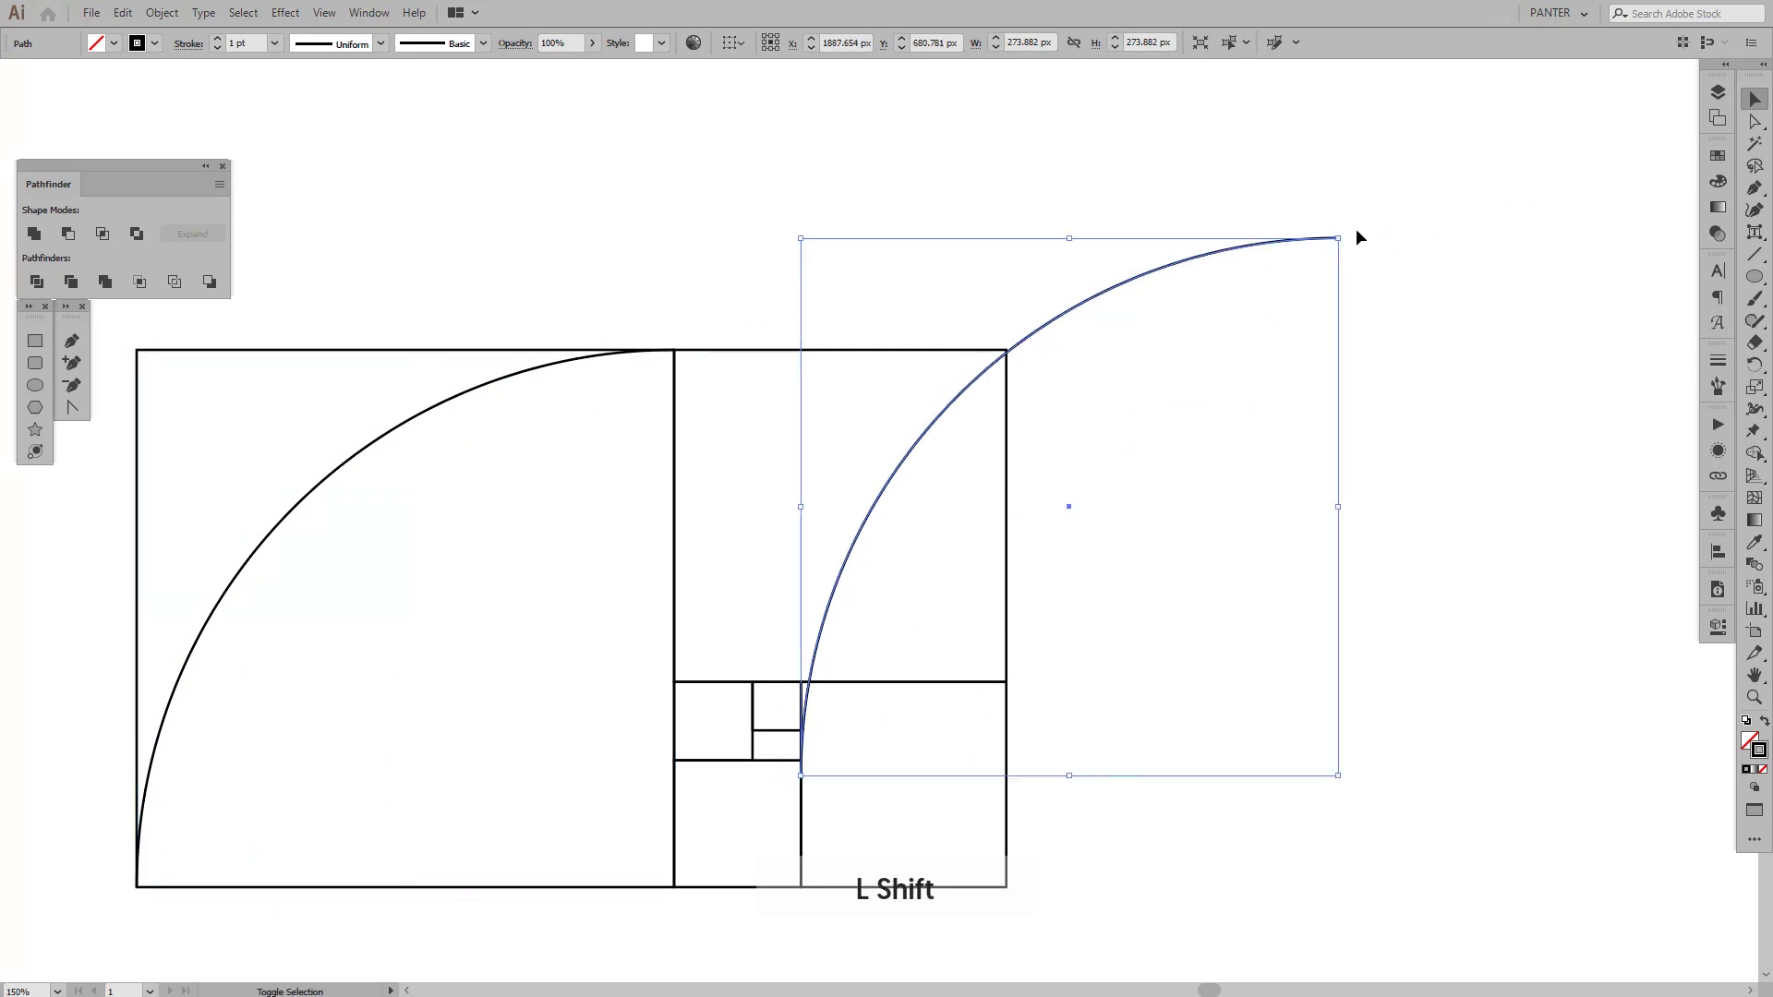
pyautogui.moveTo(1351, 235); pyautogui.dragTo(1379, 407)
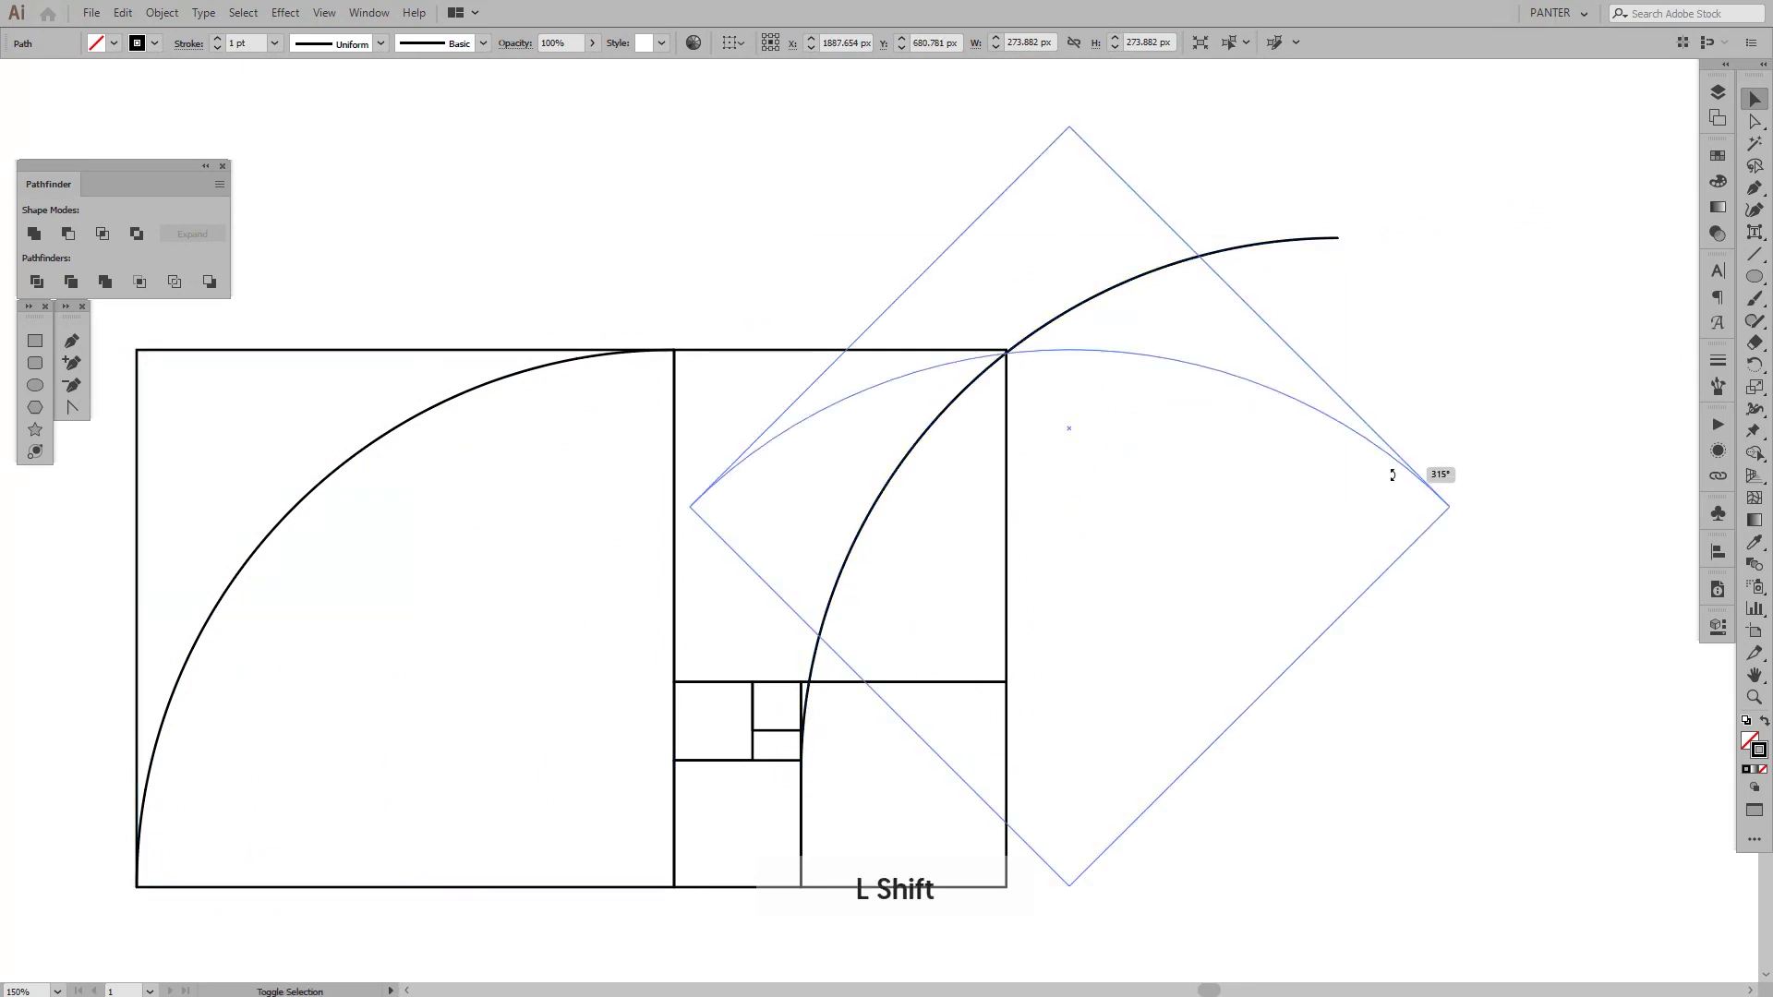
pyautogui.moveTo(1396, 484); pyautogui.dragTo(1435, 699)
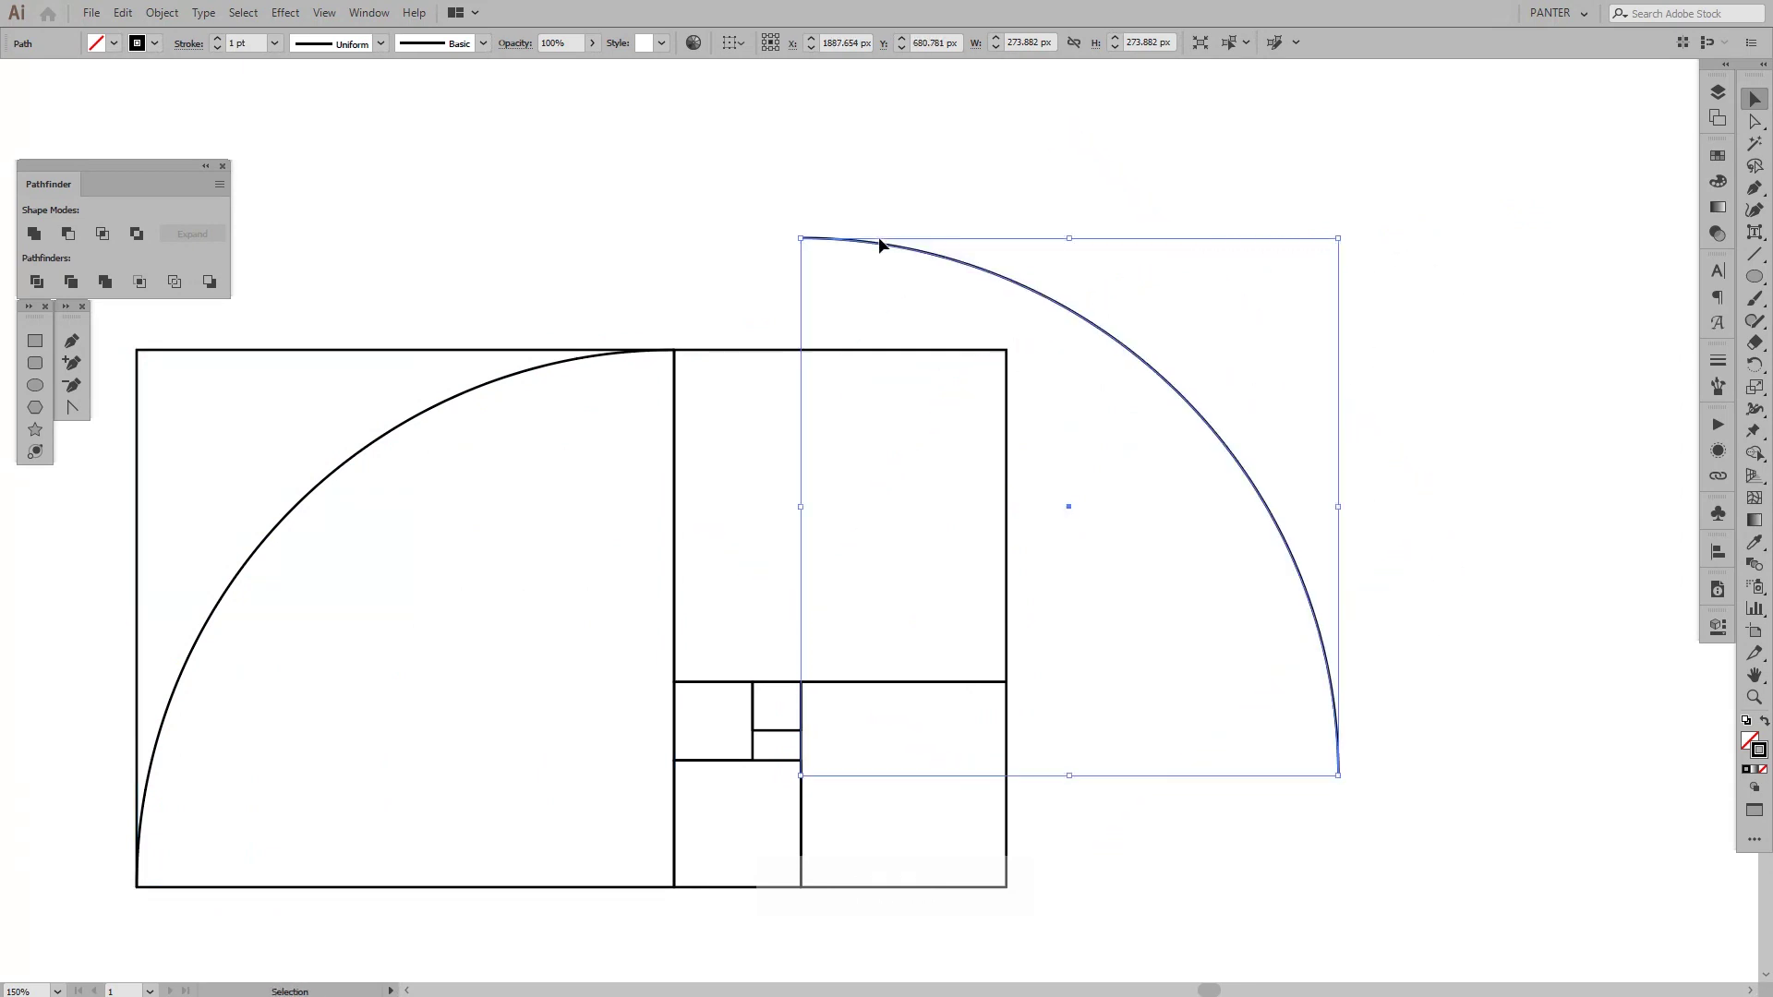
# Step: Move the rotated arc into the upper-right square and scale it to fit
pyautogui.moveTo(877, 240); pyautogui.dragTo(751, 354)
pyautogui.moveTo(1213, 889); pyautogui.dragTo(1008, 683)
pyautogui.click(1128, 715)
pyautogui.moveTo(1082, 604); pyautogui.dragTo(1173, 508)
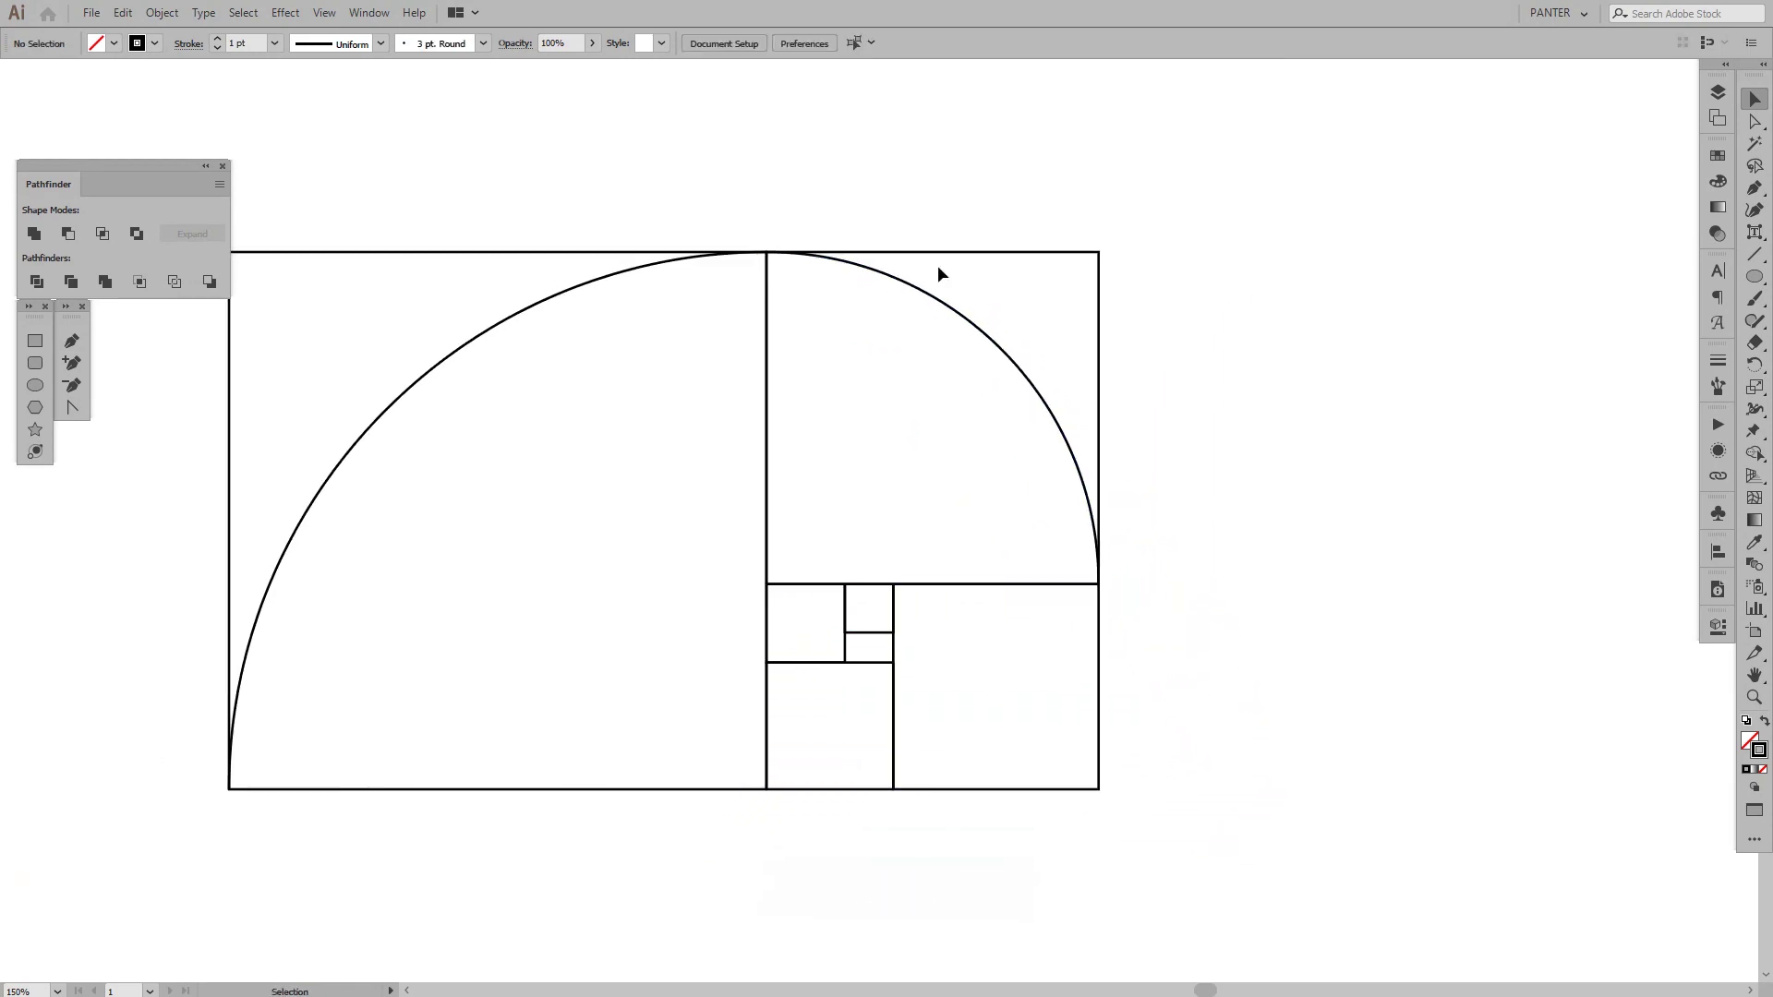
# Step: Copy and rotate the second arc, then fit it into the lower-right square at 104.614 px
pyautogui.click(933, 302)
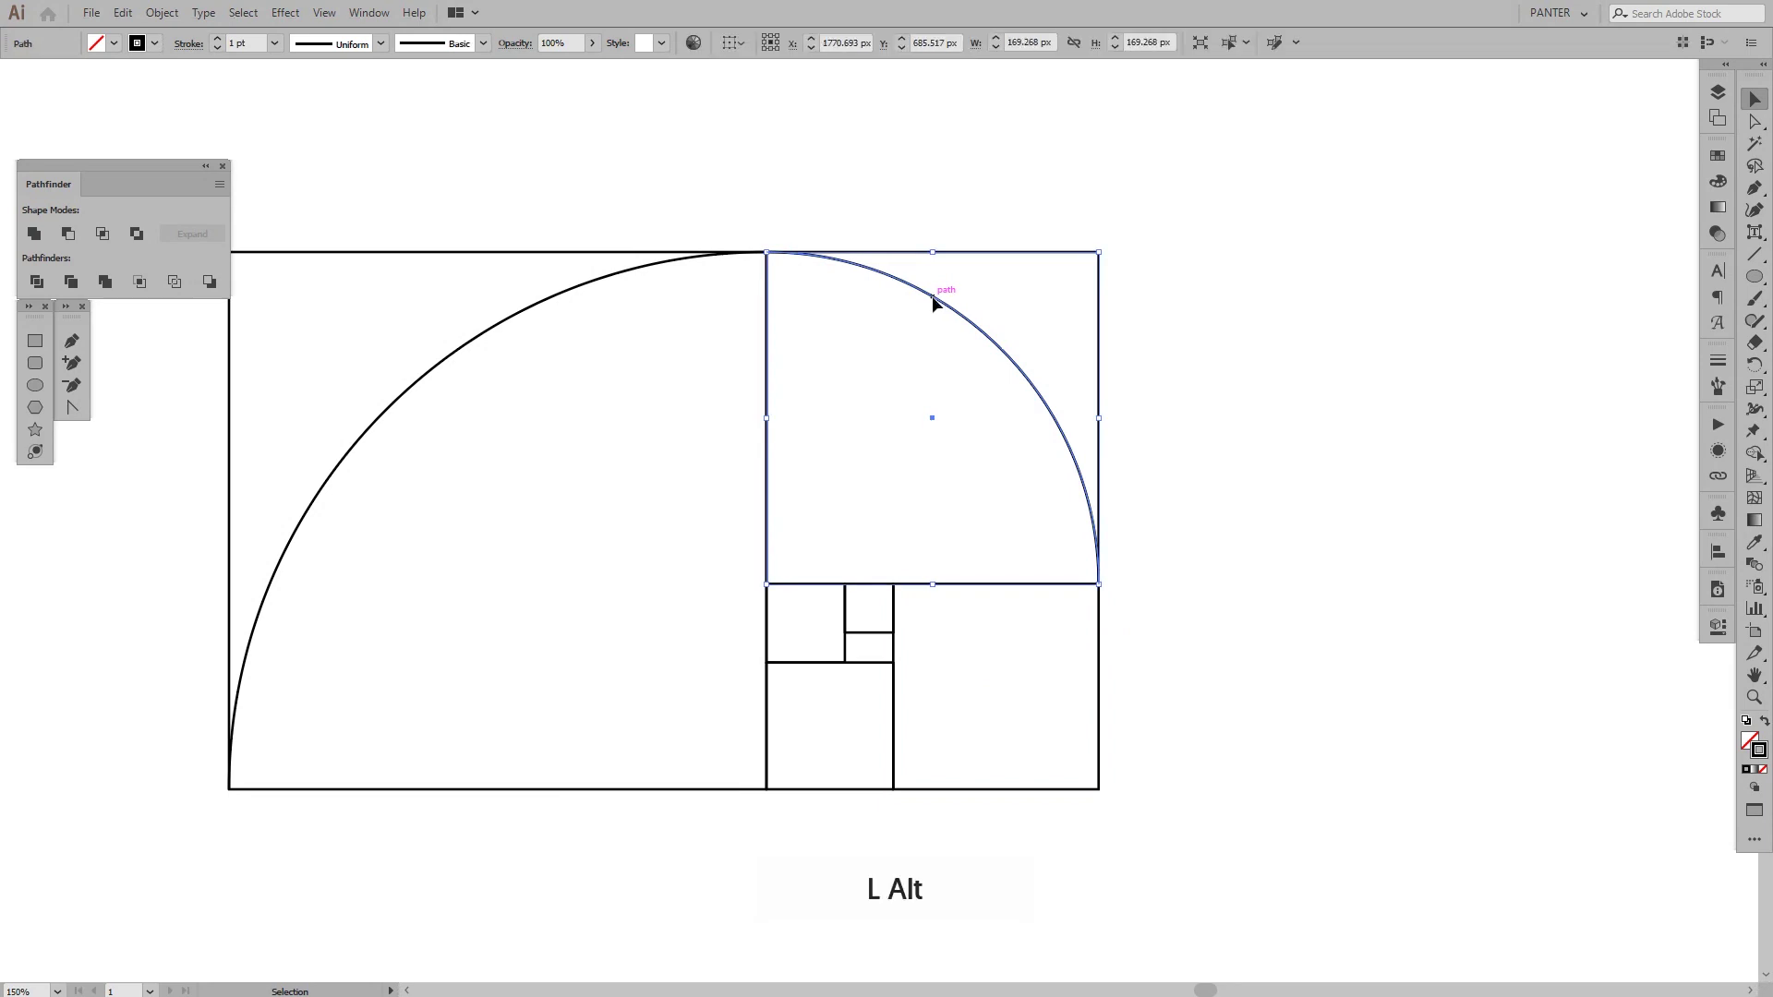
pyautogui.moveTo(933, 302); pyautogui.dragTo(1324, 512)
pyautogui.moveTo(1493, 455); pyautogui.dragTo(1611, 791)
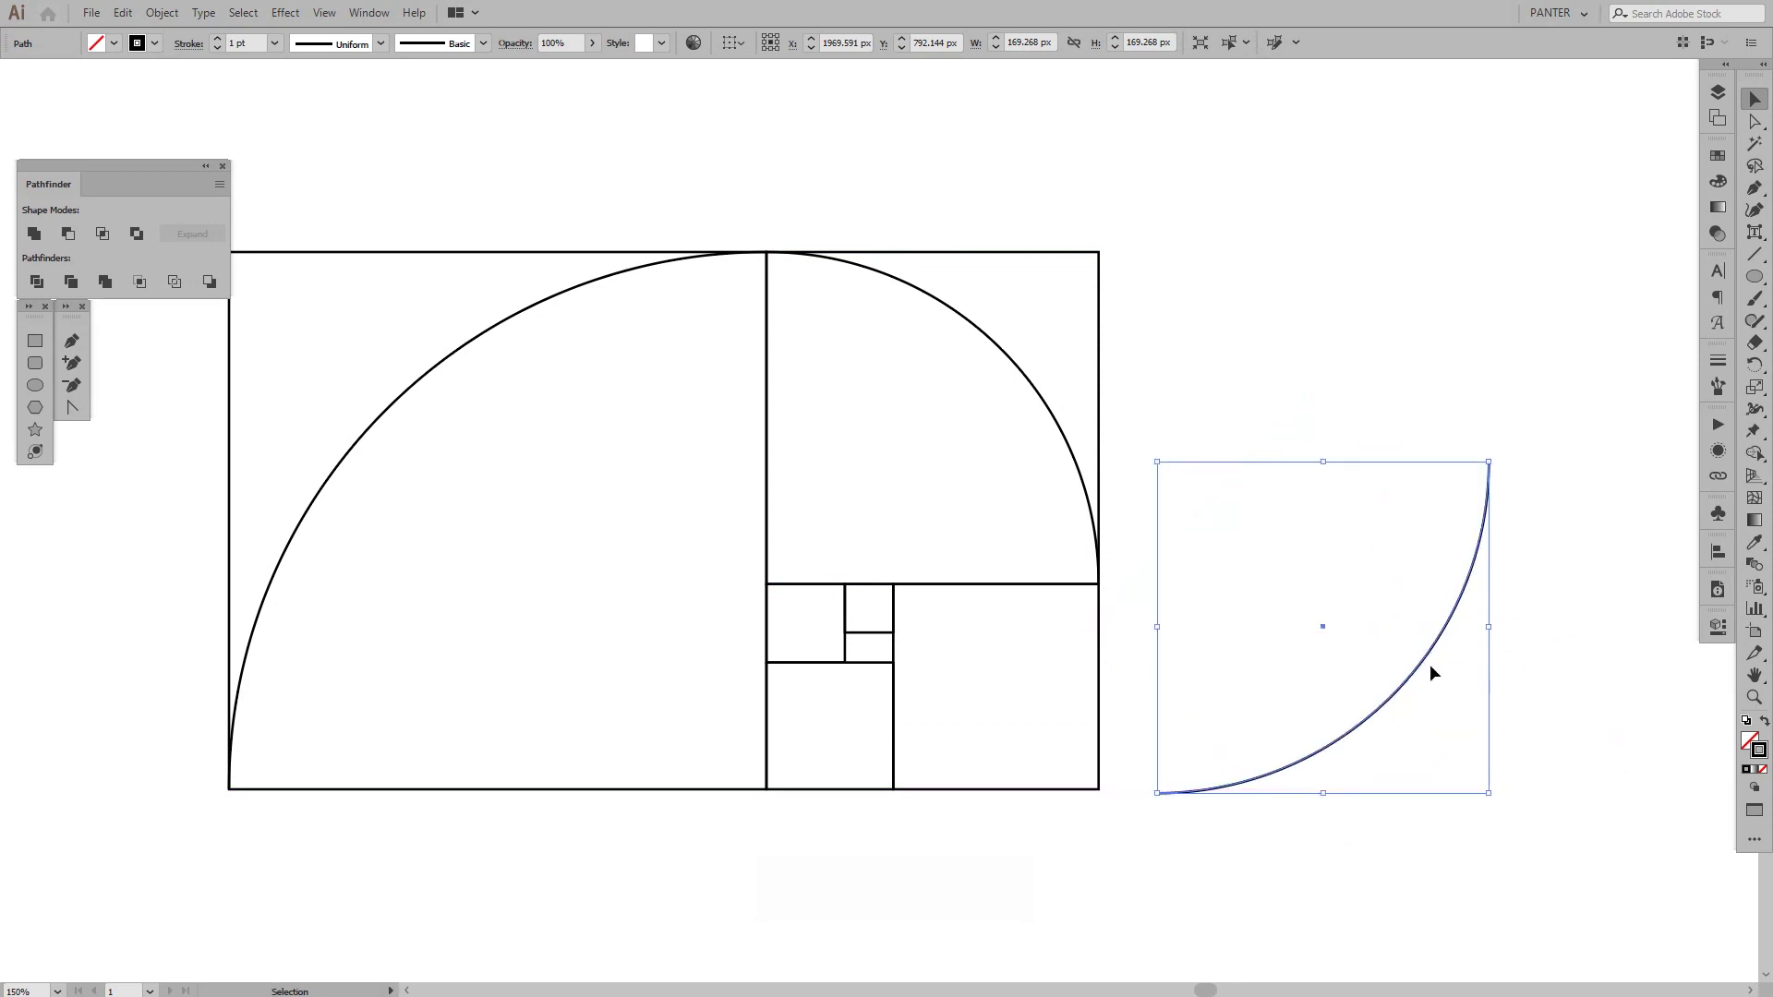
pyautogui.moveTo(1415, 676); pyautogui.dragTo(1154, 674)
pyautogui.moveTo(1227, 457); pyautogui.dragTo(1098, 582)
# Step: Zoom in on the joint and resize the arc so its end meets the square's corner
pyautogui.scroll(8, 1060, 609)
pyautogui.press('space')
pyautogui.moveTo(890, 689); pyautogui.dragTo(919, 599)
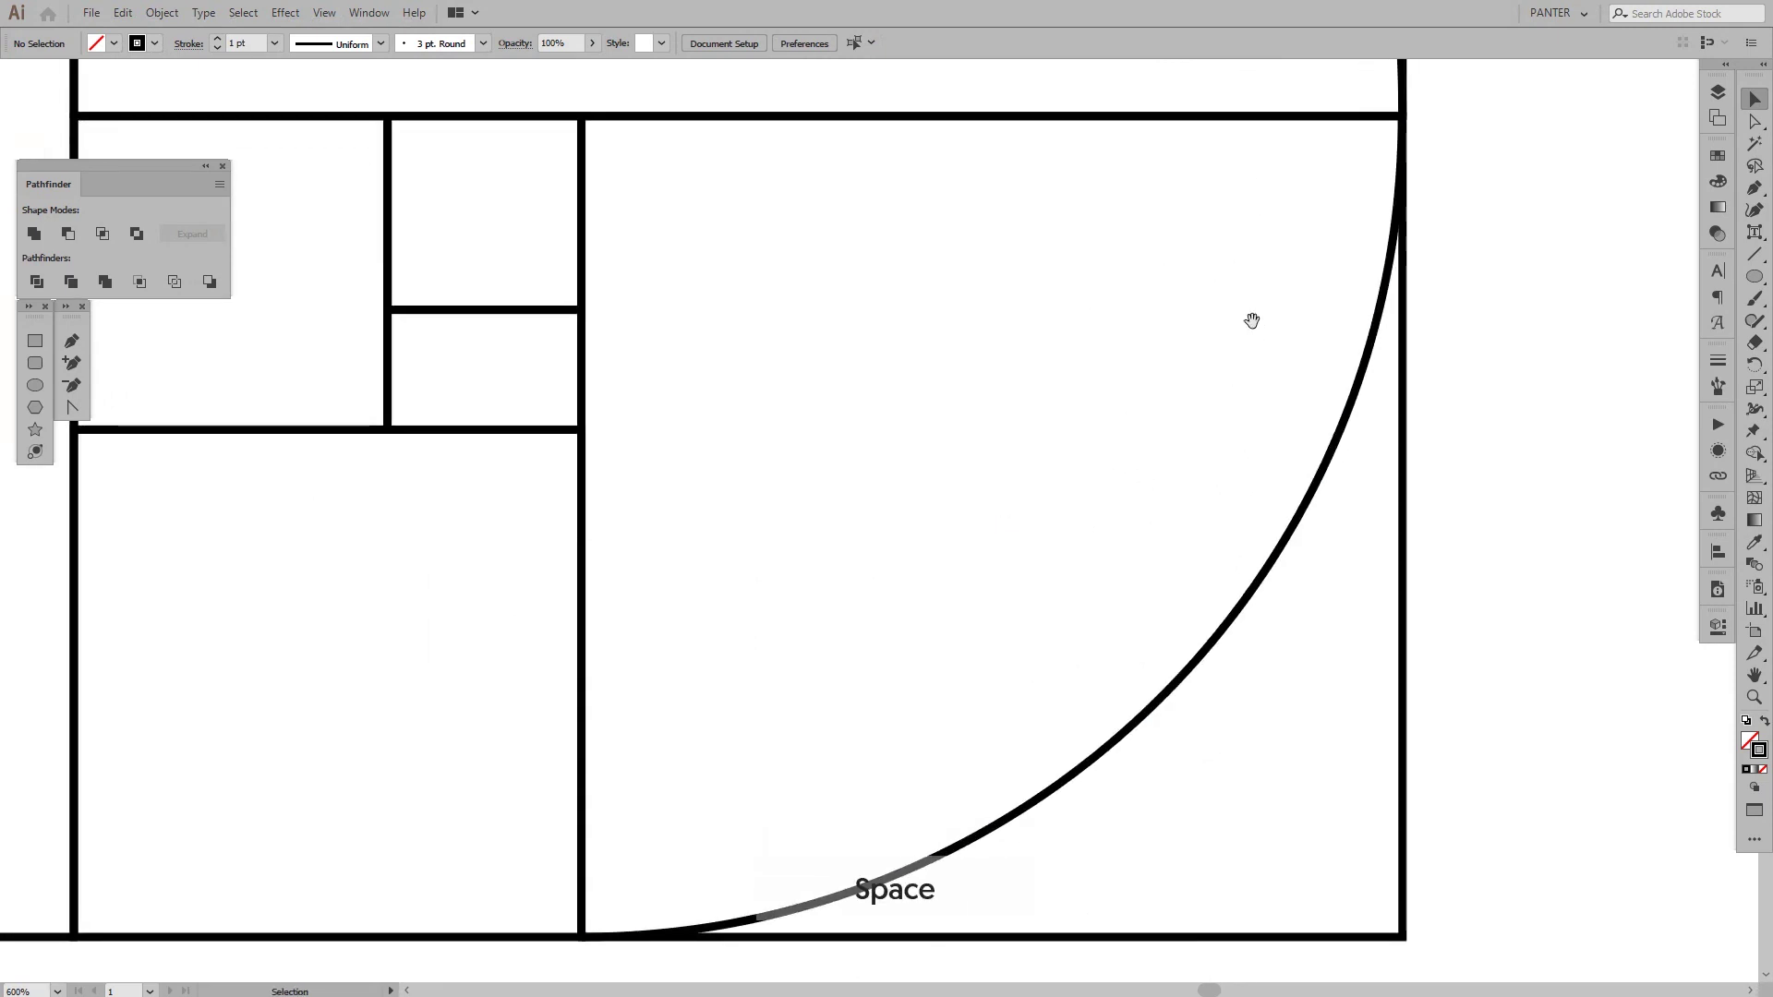
pyautogui.scroll(-5, 1200, 312)
pyautogui.scroll(8, 1018, 685)
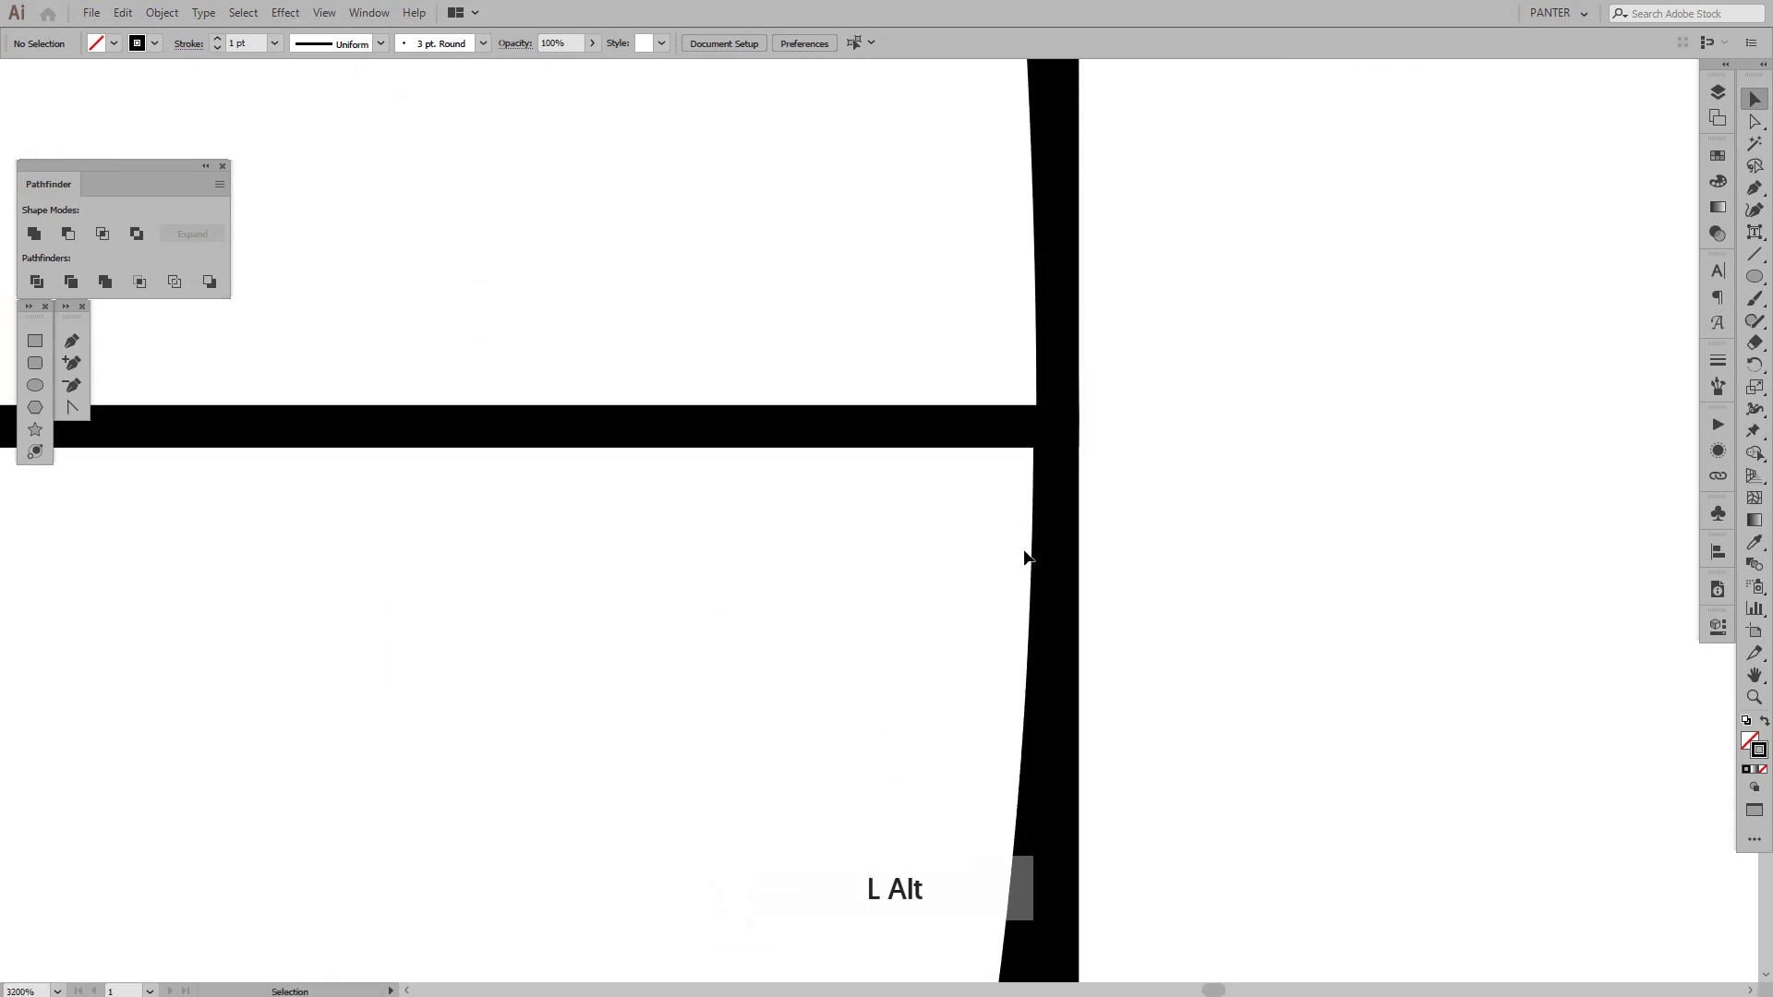
pyautogui.scroll(-8, 1027, 557)
pyautogui.scroll(5, 1060, 522)
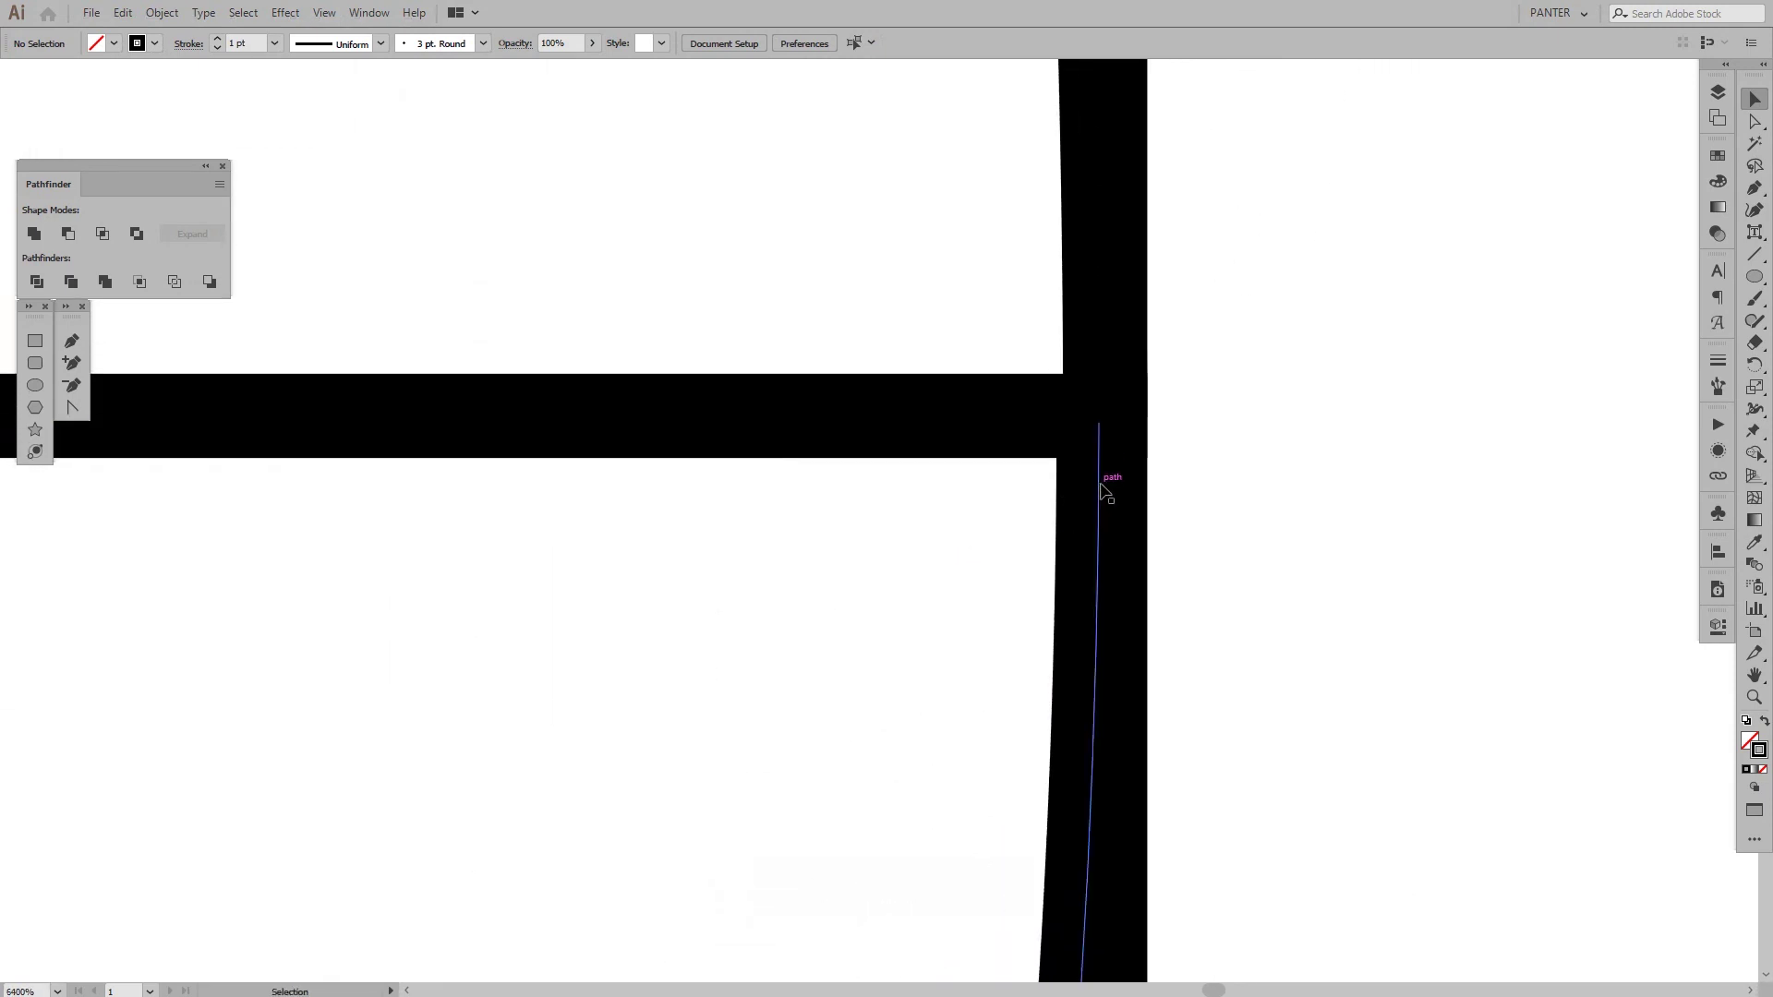
pyautogui.click(1113, 436)
pyautogui.moveTo(1098, 423); pyautogui.dragTo(1114, 387)
pyautogui.scroll(-5, 1261, 425)
pyautogui.moveTo(1261, 425); pyautogui.dragTo(1357, 274)
pyautogui.scroll(-4, 1357, 274)
pyautogui.moveTo(1274, 375); pyautogui.dragTo(1176, 483)
pyautogui.scroll(1, 1175, 483)
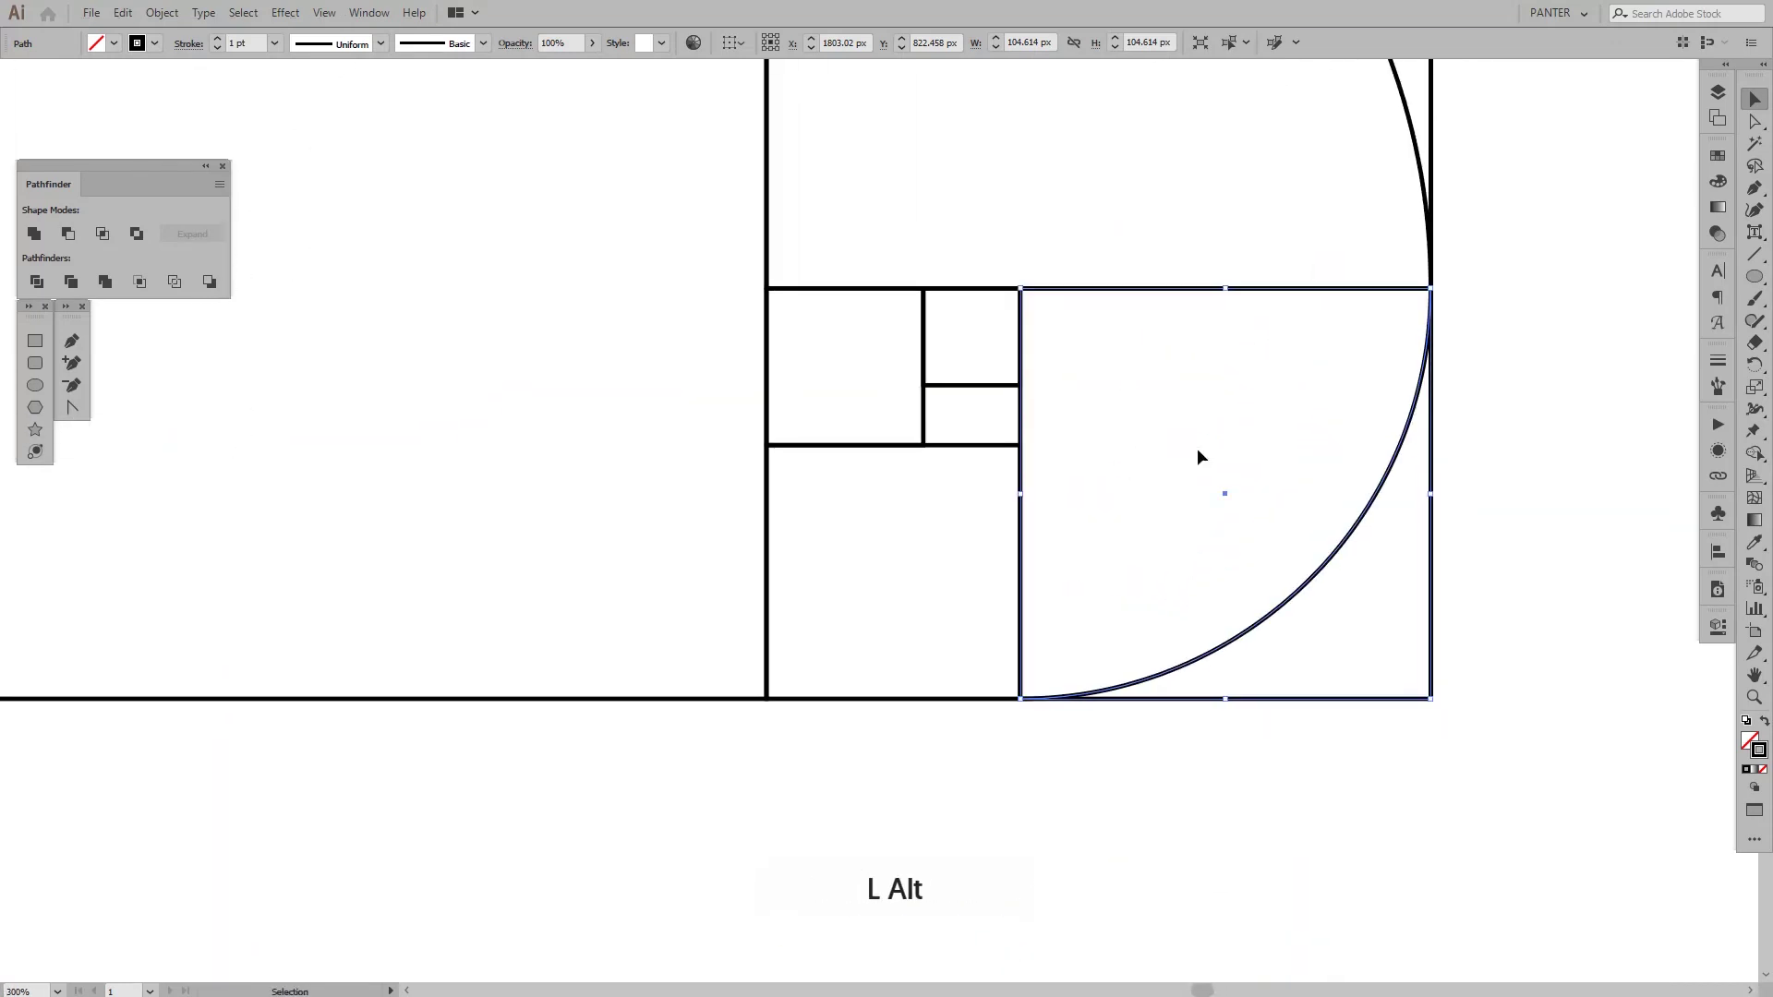
pyautogui.scroll(-1, 1227, 462)
# Step: Copy the arc, rotate it a quarter turn clockwise and shrink it into the next smaller square
pyautogui.moveTo(1272, 540); pyautogui.dragTo(1092, 730)
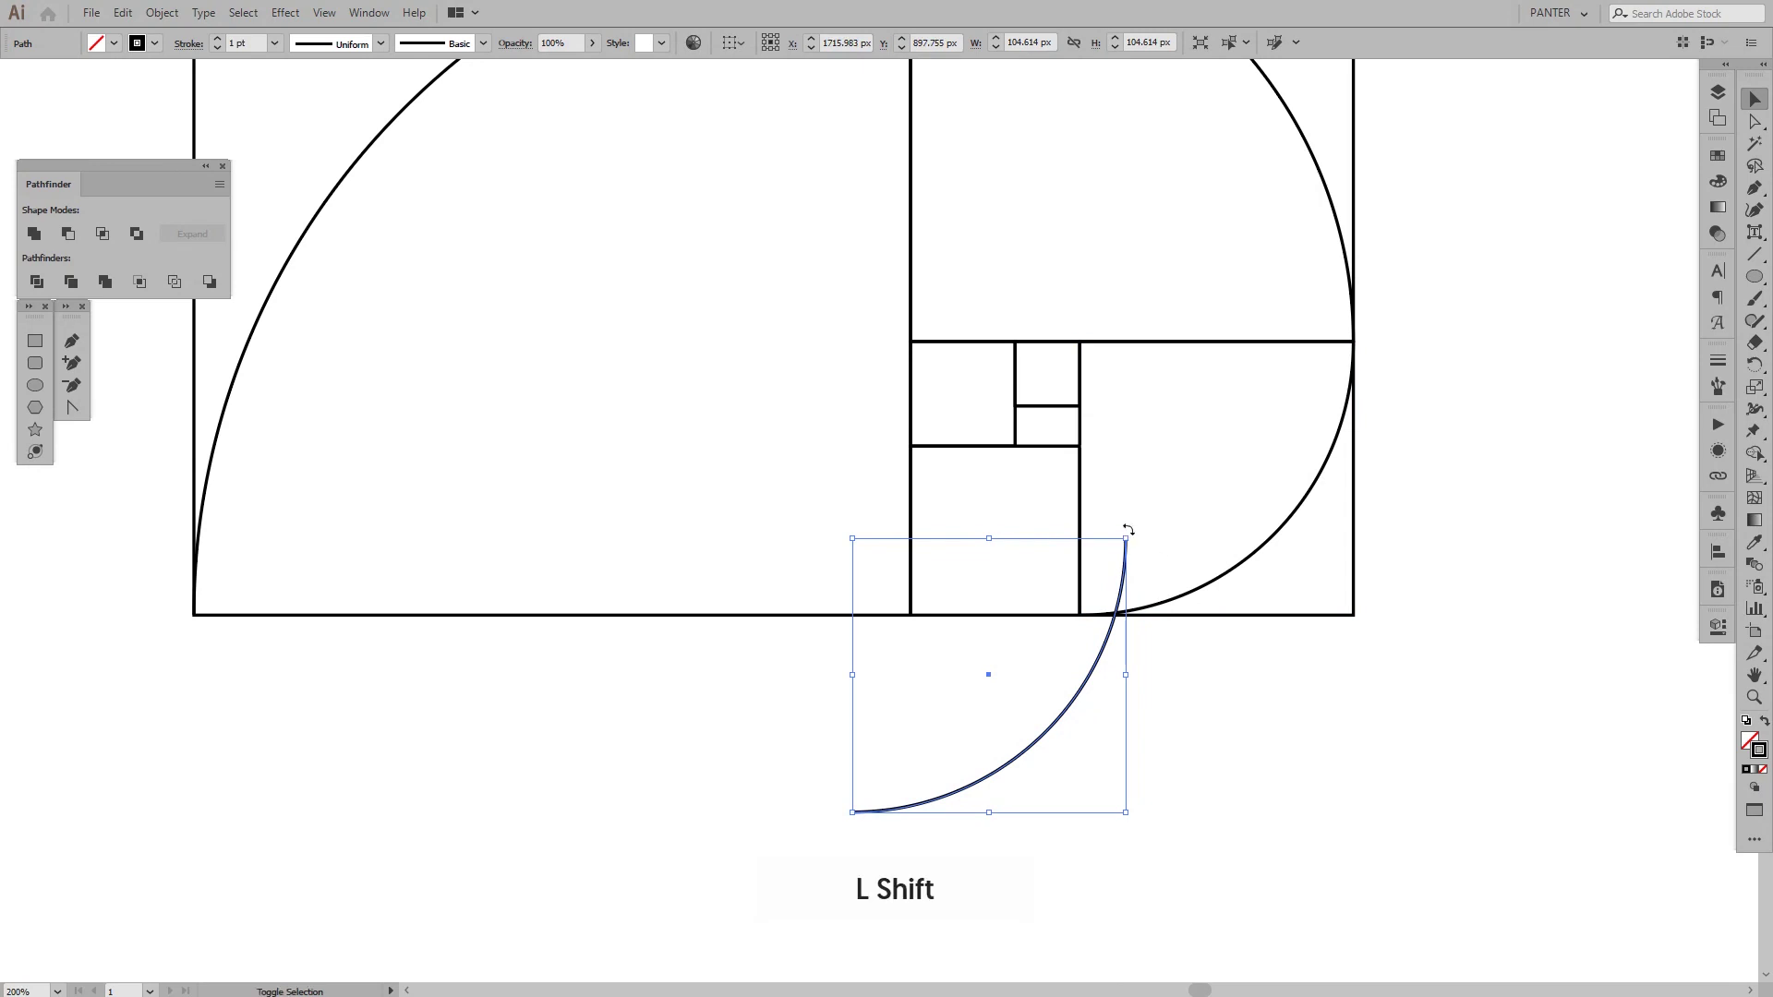
pyautogui.moveTo(1129, 529); pyautogui.dragTo(1108, 803)
pyautogui.scroll(2, 939, 562)
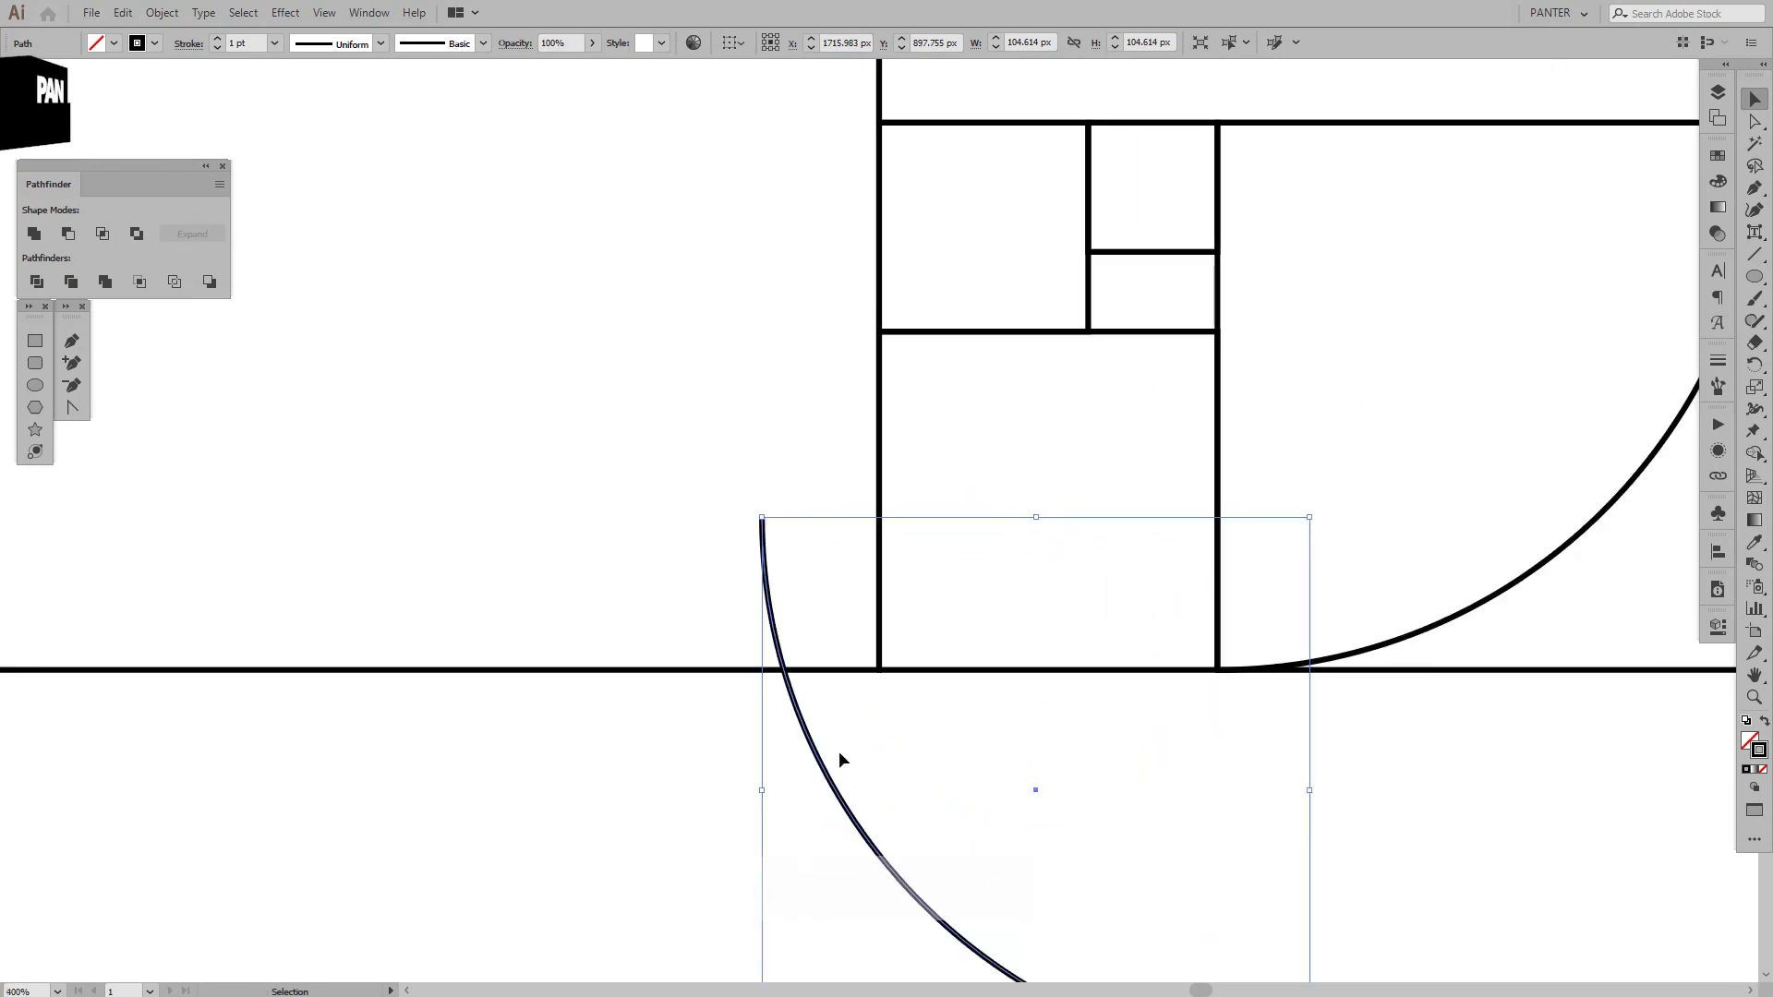
pyautogui.moveTo(820, 774); pyautogui.dragTo(1081, 273)
pyautogui.scroll(2, 1154, 194)
pyautogui.scroll(-1, 1081, 273)
pyautogui.moveTo(1227, 659); pyautogui.dragTo(1207, 487)
pyautogui.moveTo(1412, 869); pyautogui.dragTo(1403, 824)
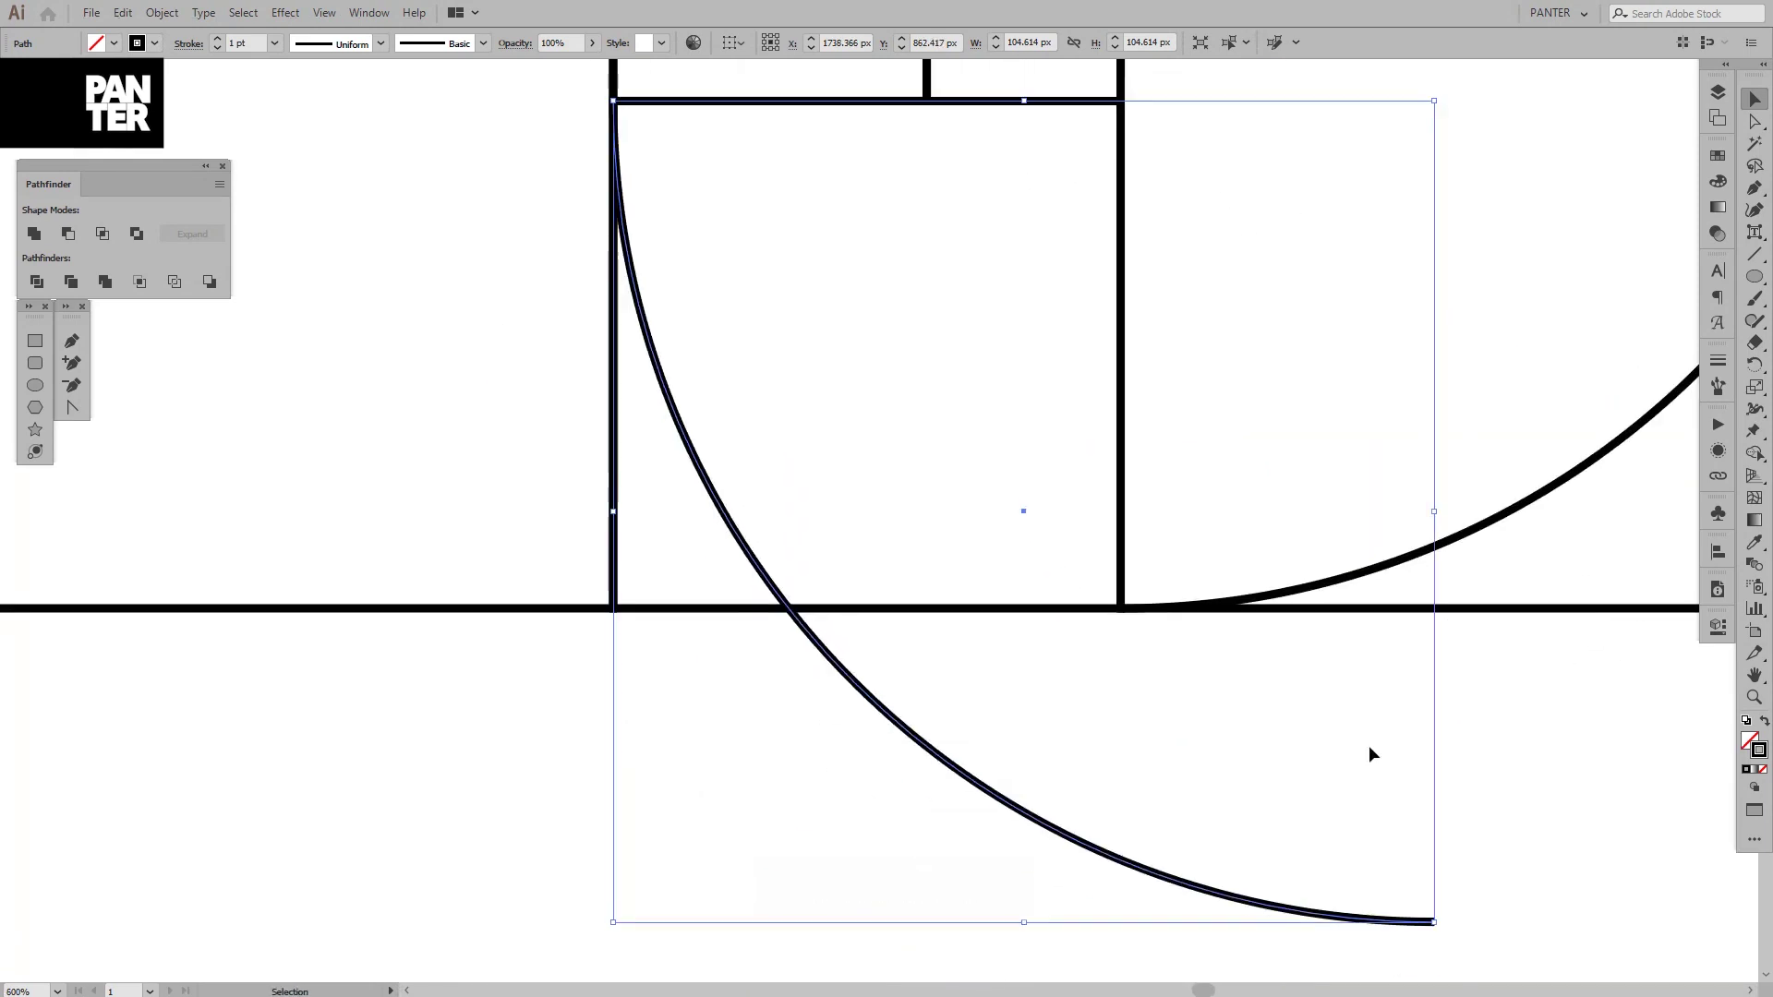
pyautogui.moveTo(1434, 922); pyautogui.dragTo(1082, 680)
pyautogui.scroll(3, 1096, 570)
pyautogui.scroll(-2, 997, 514)
pyautogui.scroll(3, 704, 463)
pyautogui.scroll(-5, 755, 501)
pyautogui.moveTo(755, 500); pyautogui.dragTo(755, 508)
# Step: Copy and rotate another arc, fitting it into the small left square
pyautogui.moveTo(746, 709); pyautogui.dragTo(799, 475)
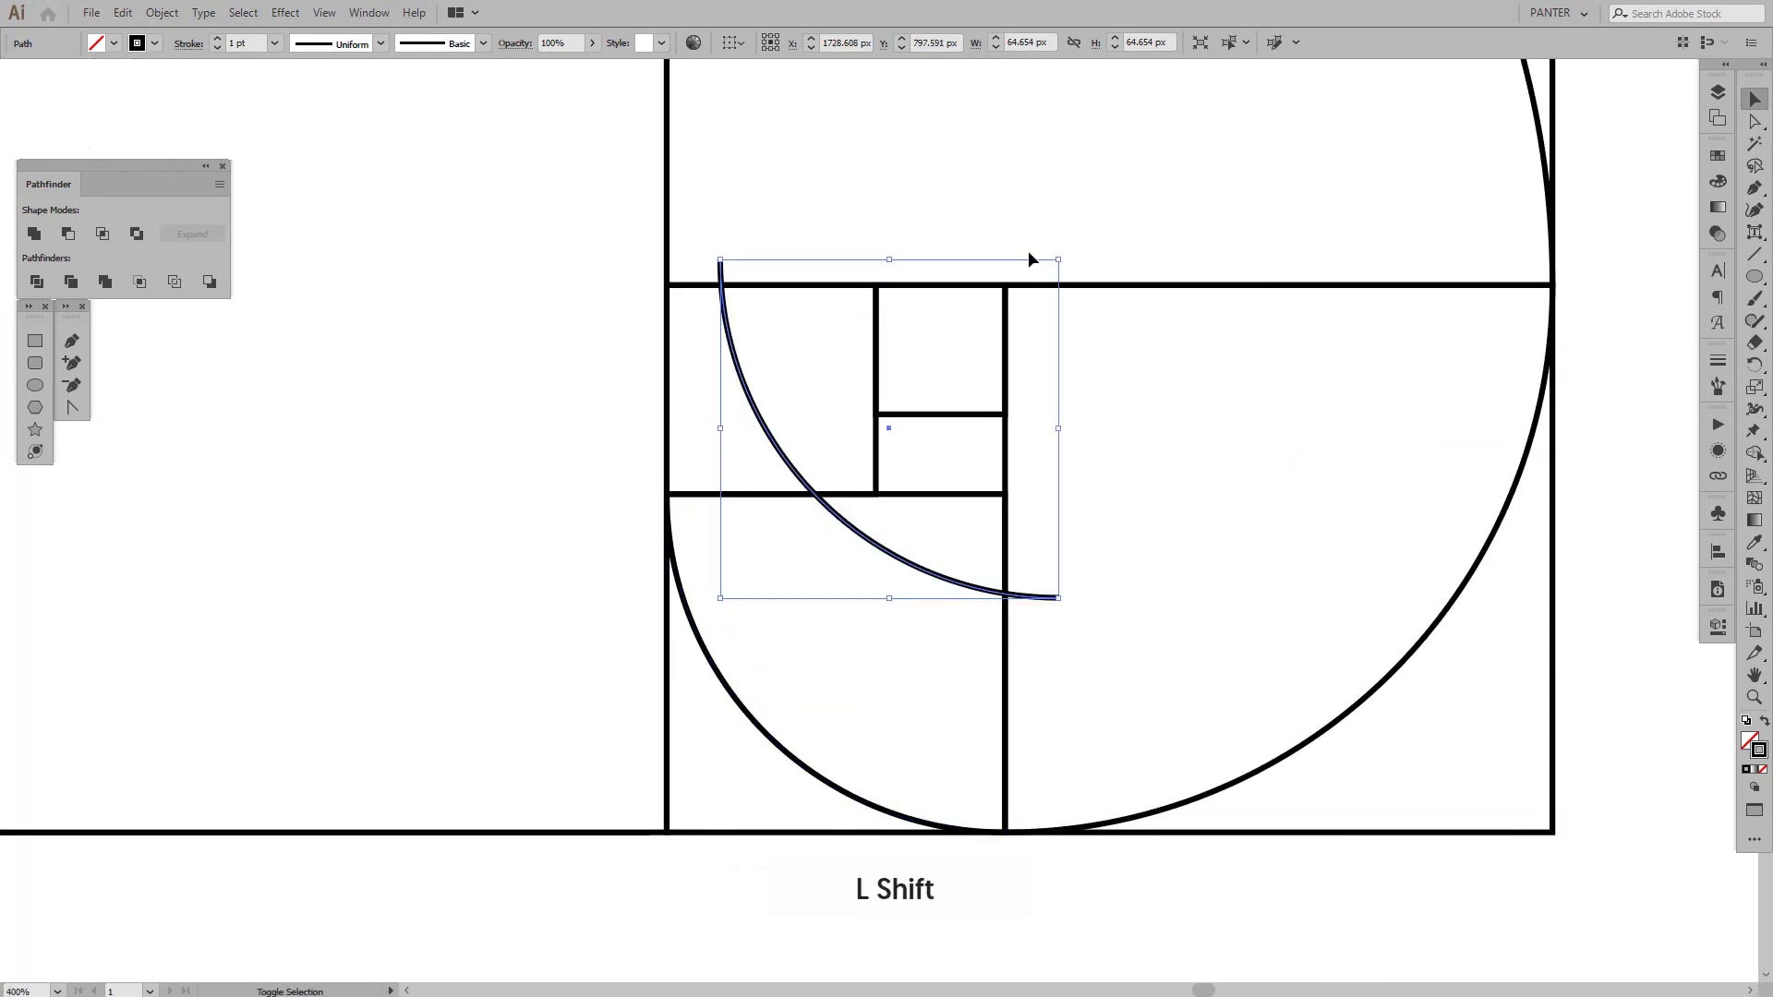
pyautogui.moveTo(1068, 259); pyautogui.dragTo(967, 549)
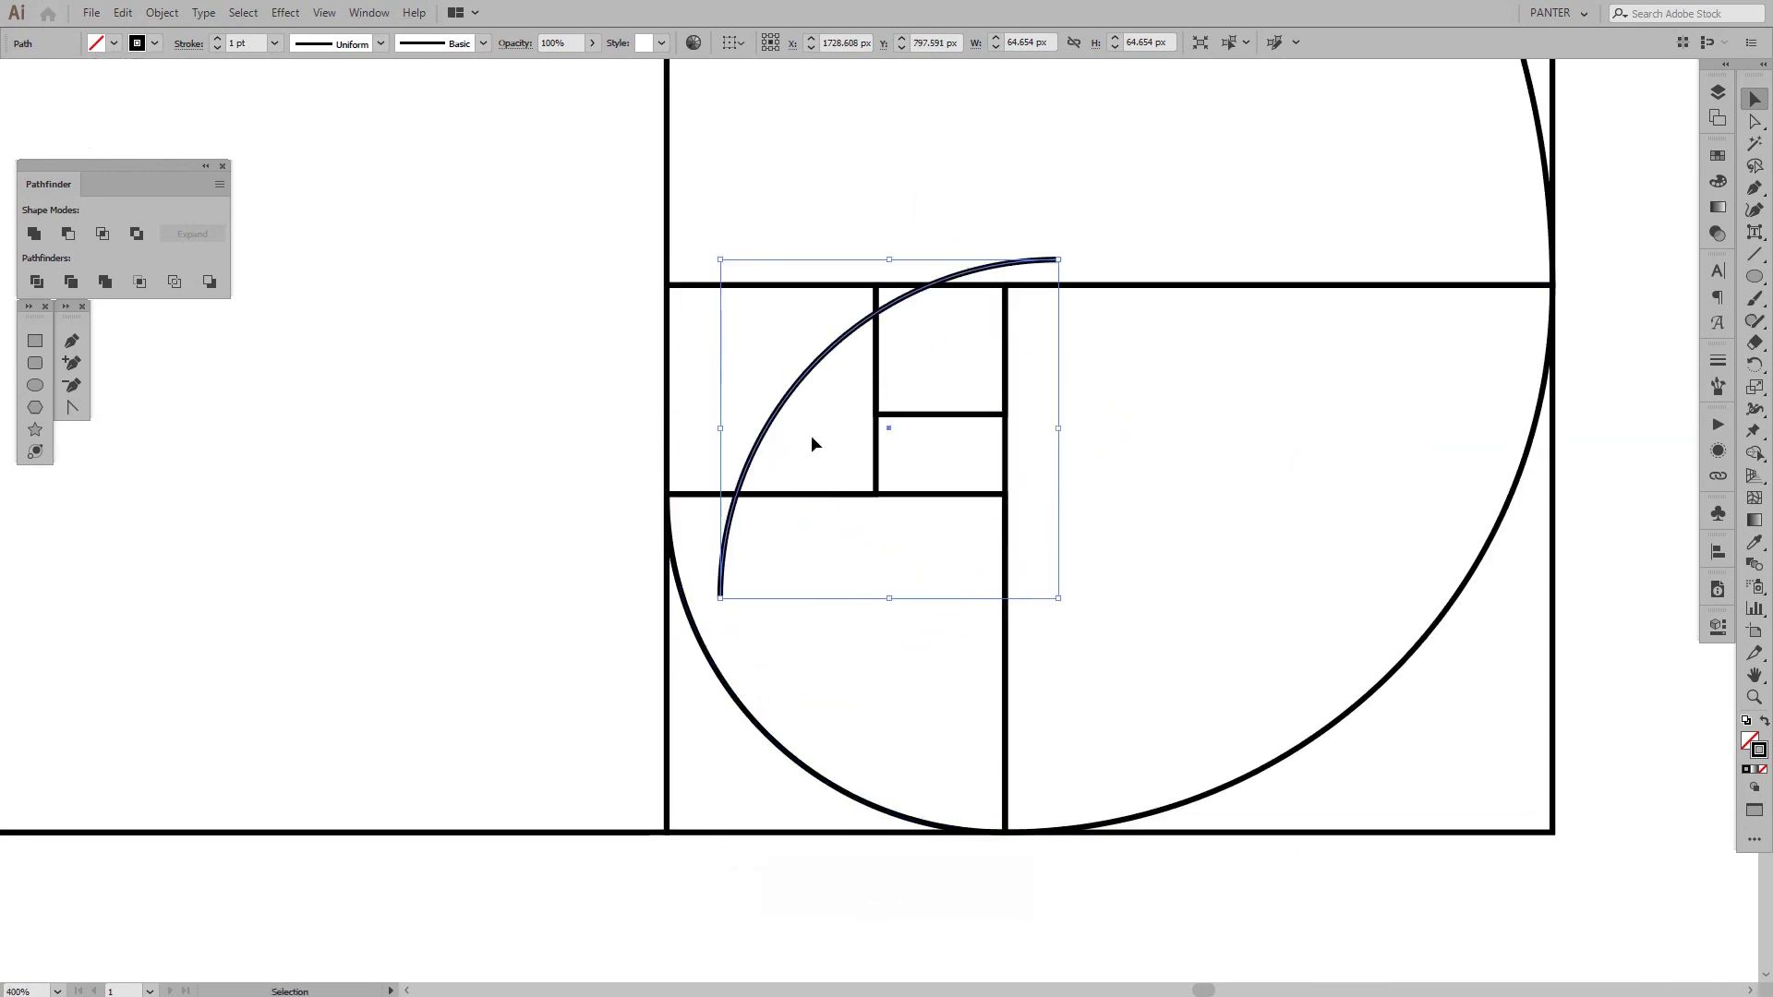
pyautogui.scroll(2, 771, 434)
pyautogui.press('space')
pyautogui.moveTo(771, 471); pyautogui.dragTo(683, 505)
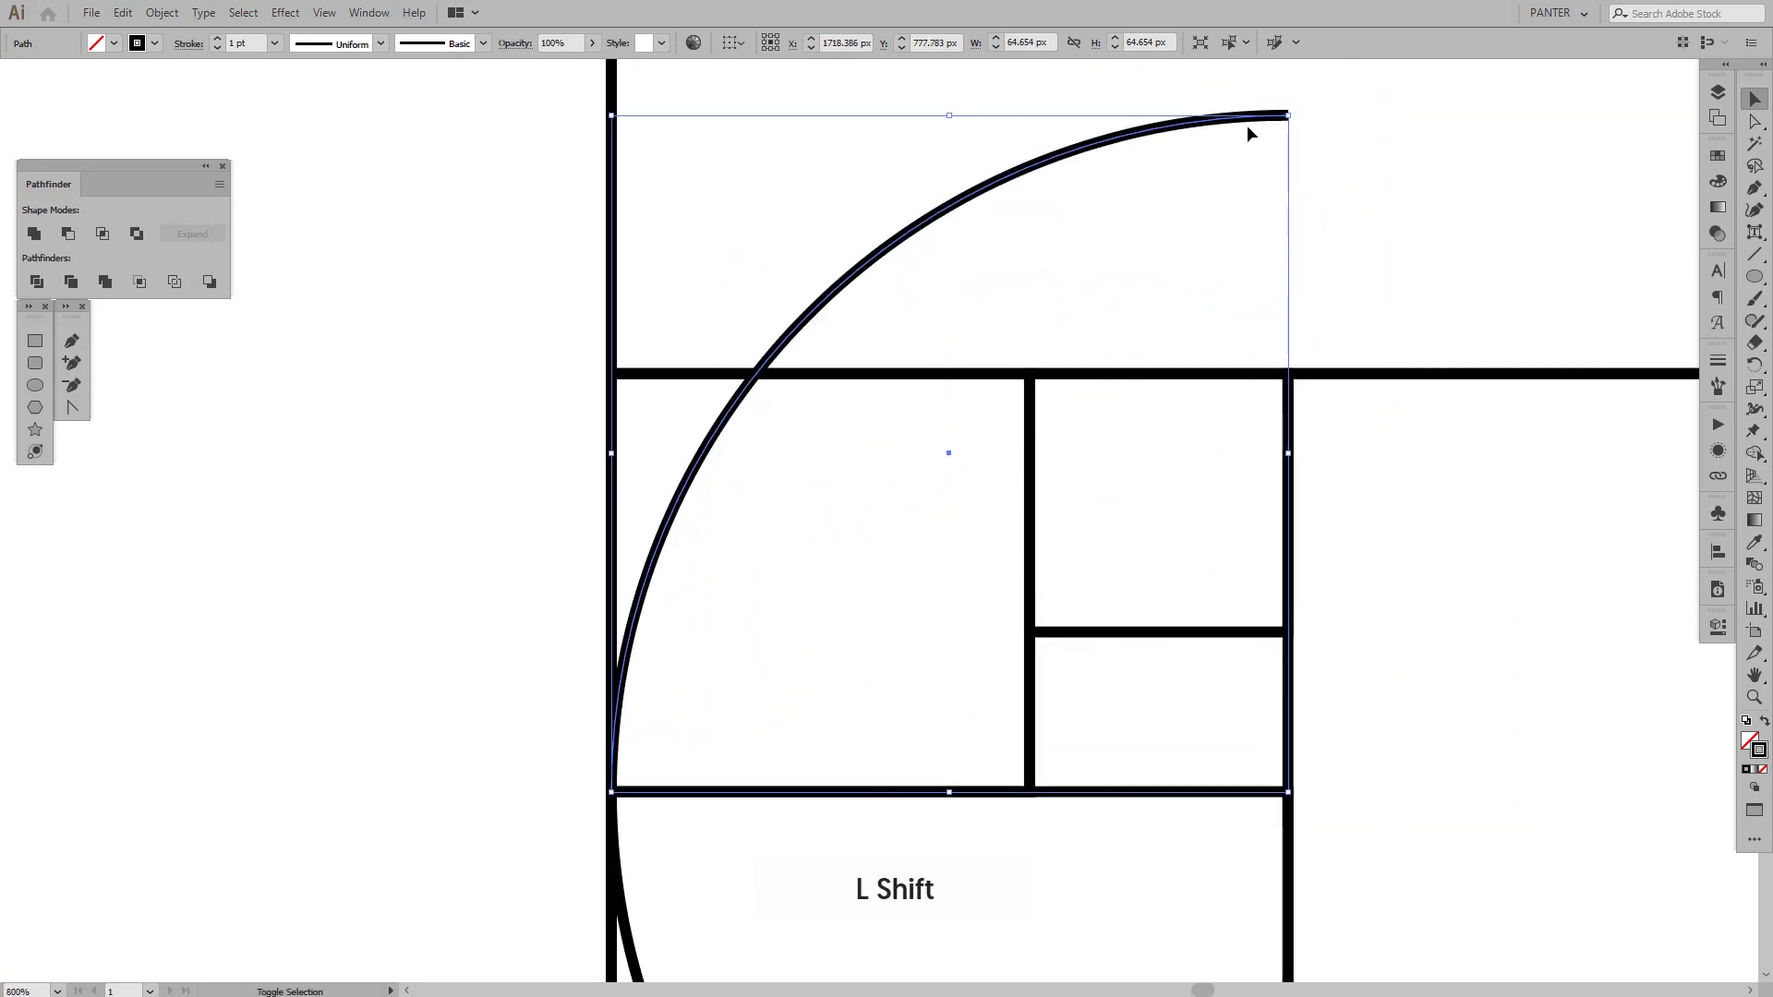
pyautogui.moveTo(1288, 115); pyautogui.dragTo(1059, 374)
# Step: Copy the arc, flip it vertically and fit it into the small upper-right square
pyautogui.moveTo(812, 443); pyautogui.dragTo(1165, 406)
pyautogui.moveTo(1385, 339); pyautogui.dragTo(1383, 759)
pyautogui.moveTo(964, 341); pyautogui.dragTo(1029, 406)
pyautogui.moveTo(1382, 759); pyautogui.dragTo(1284, 731)
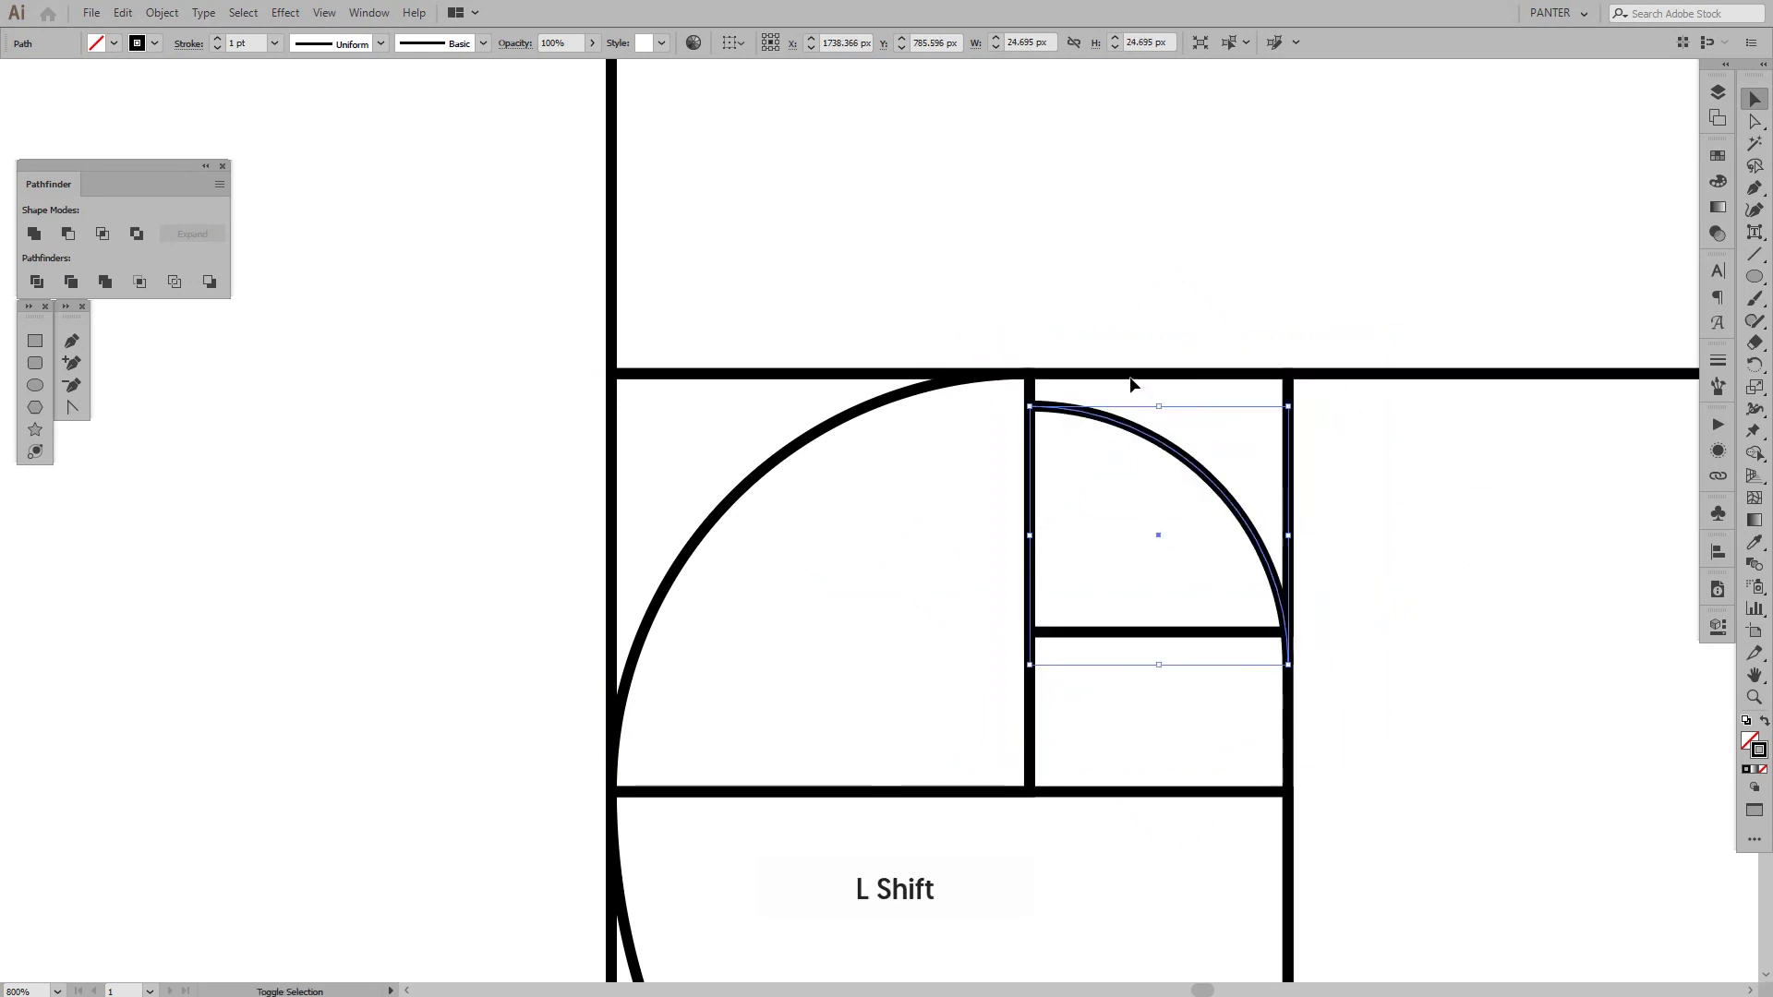
pyautogui.keyDown('shift'); pyautogui.click(1136, 376); pyautogui.keyUp('shift')
pyautogui.click(1178, 220)
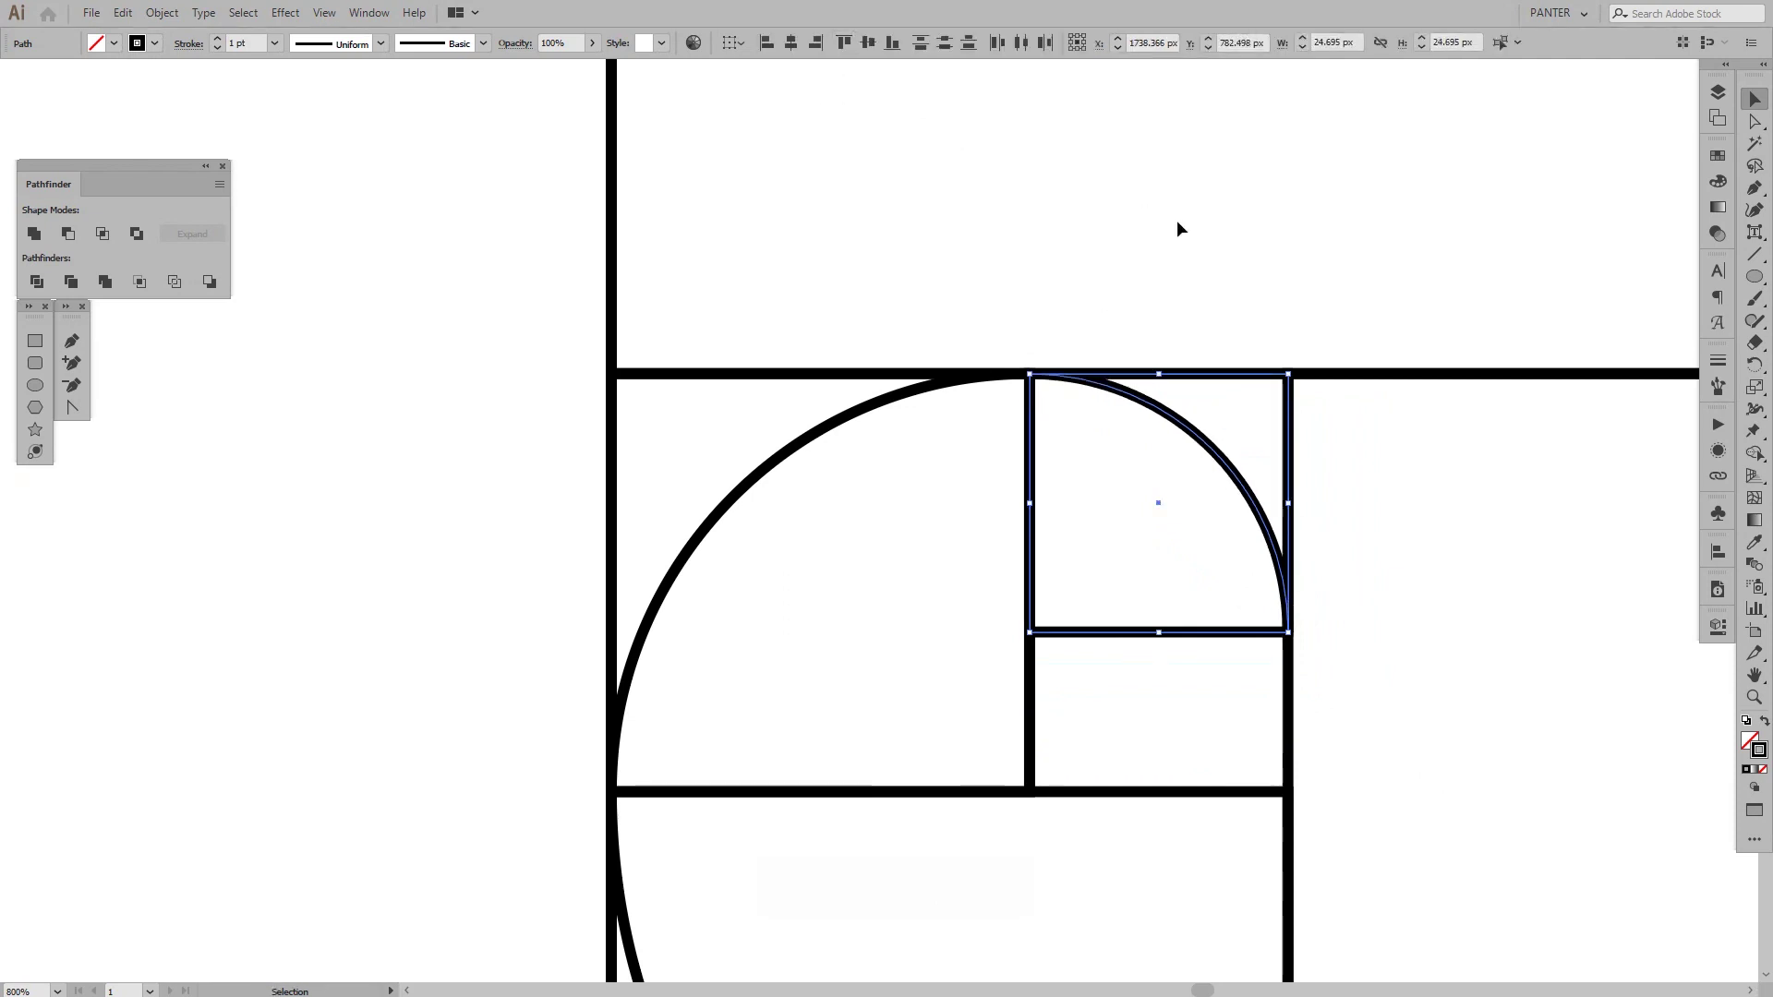
pyautogui.scroll(-10, 1392, 367)
pyautogui.press('space')
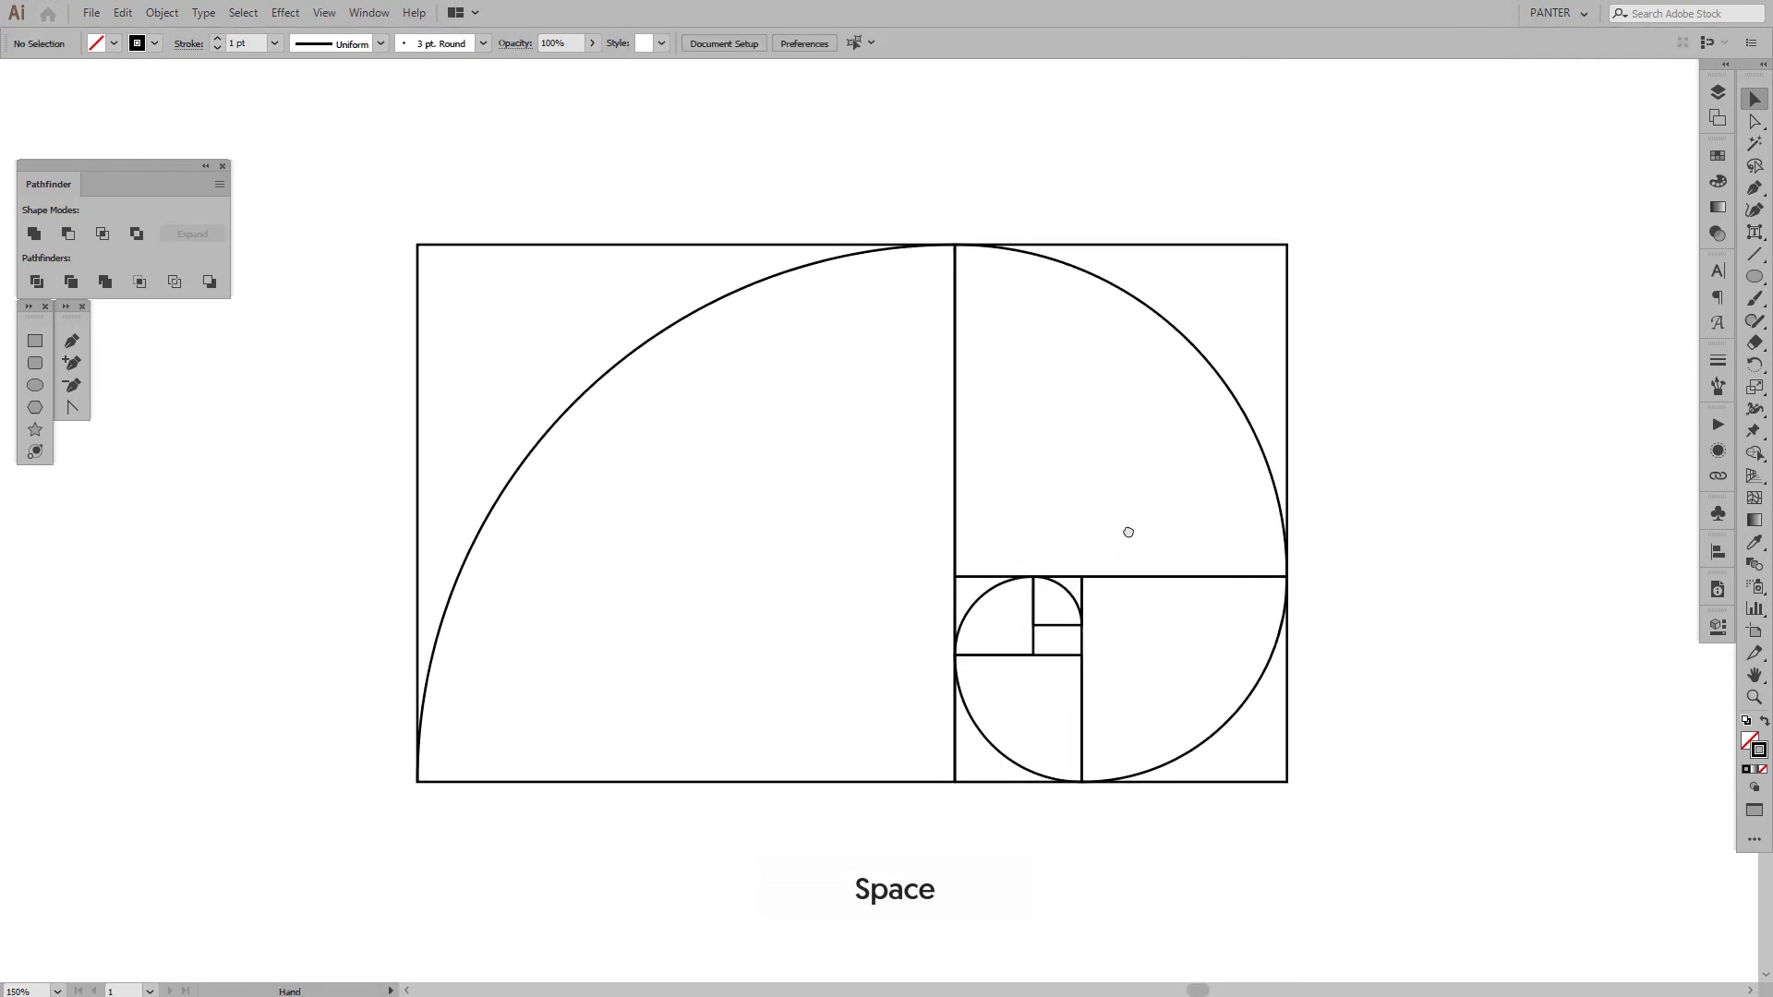
pyautogui.moveTo(1407, 438)
pyautogui.mouseDown()
pyautogui.moveTo(1428, 431)
pyautogui.moveTo(1403, 445)
pyautogui.mouseUp()
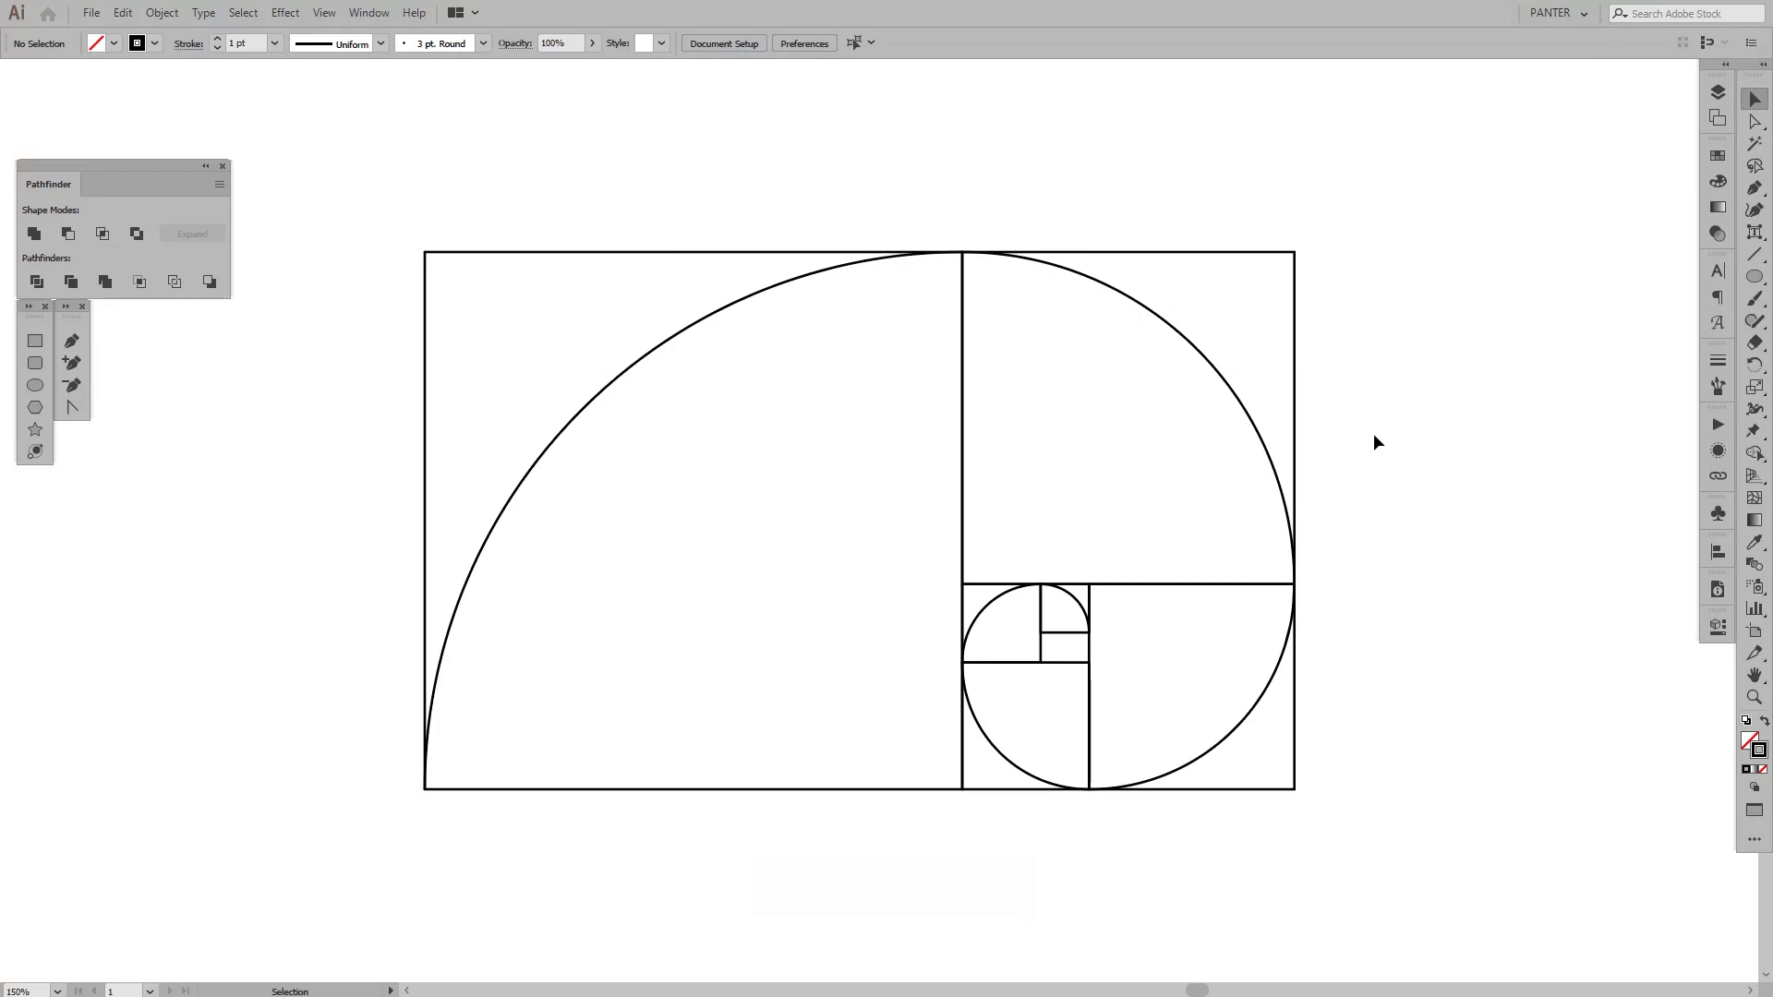
# Step: Draw a circle inscribed in the large left square, drawn from its centre
pyautogui.click(35, 387)
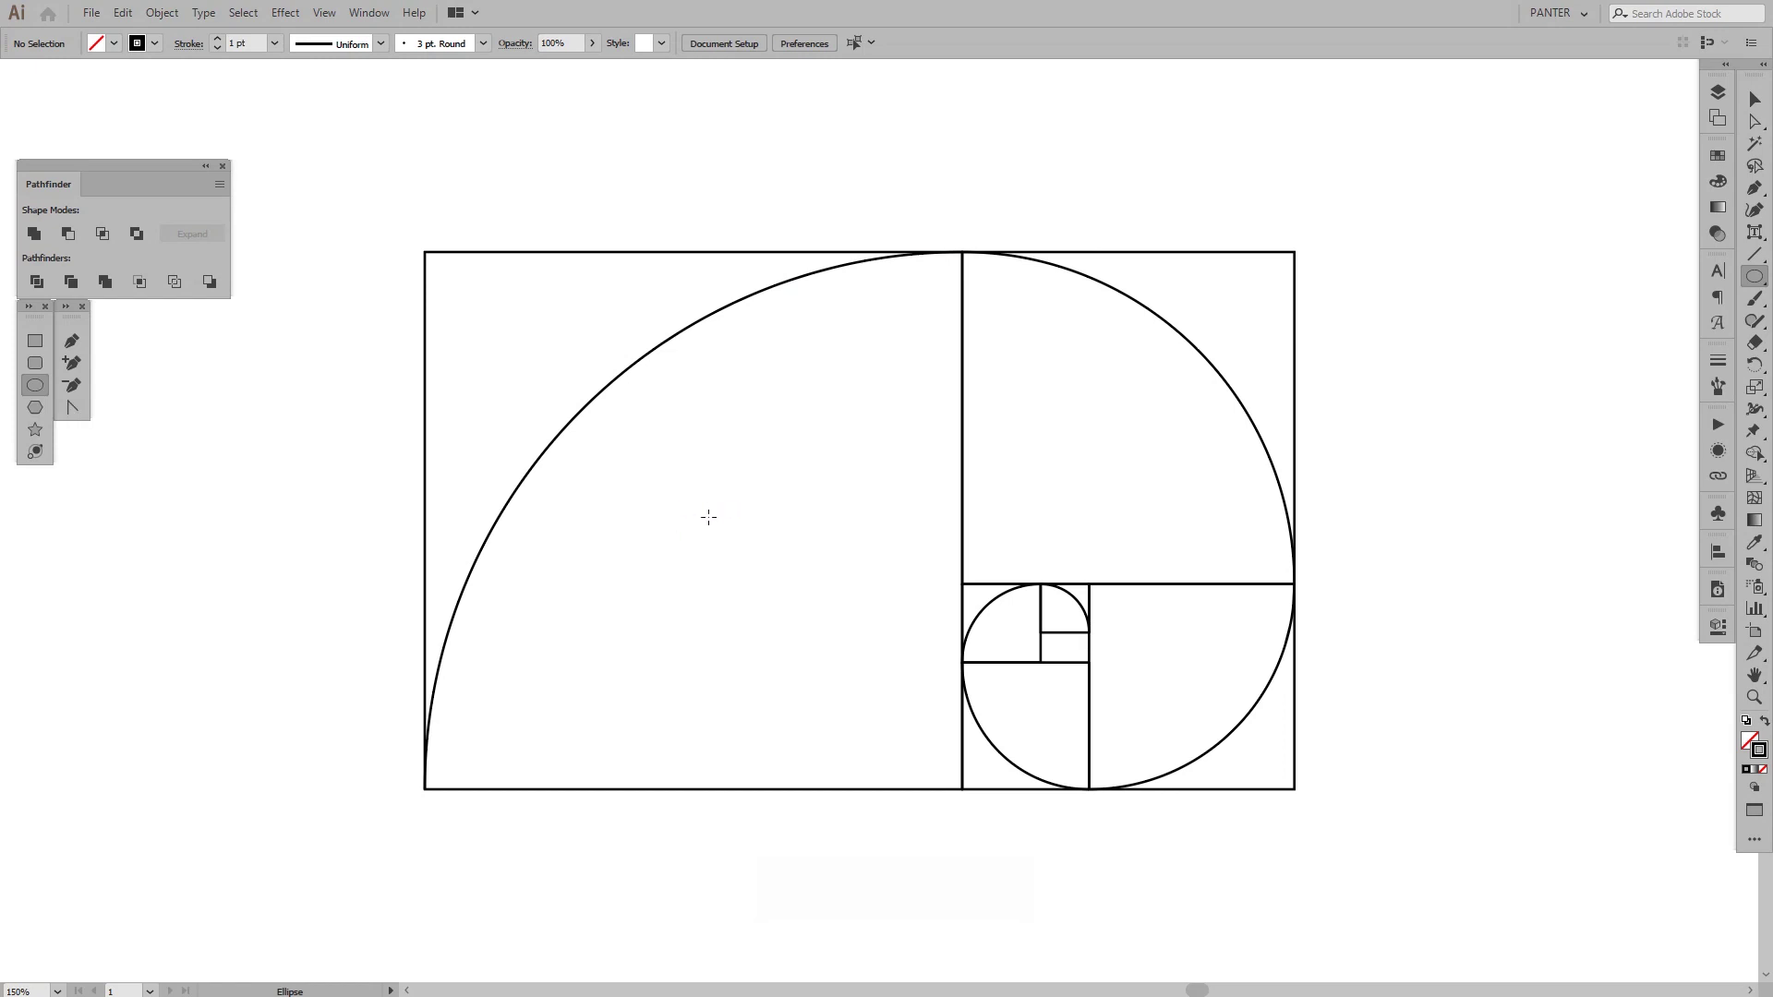
pyautogui.press('alt')
pyautogui.scroll(1, 672, 525)
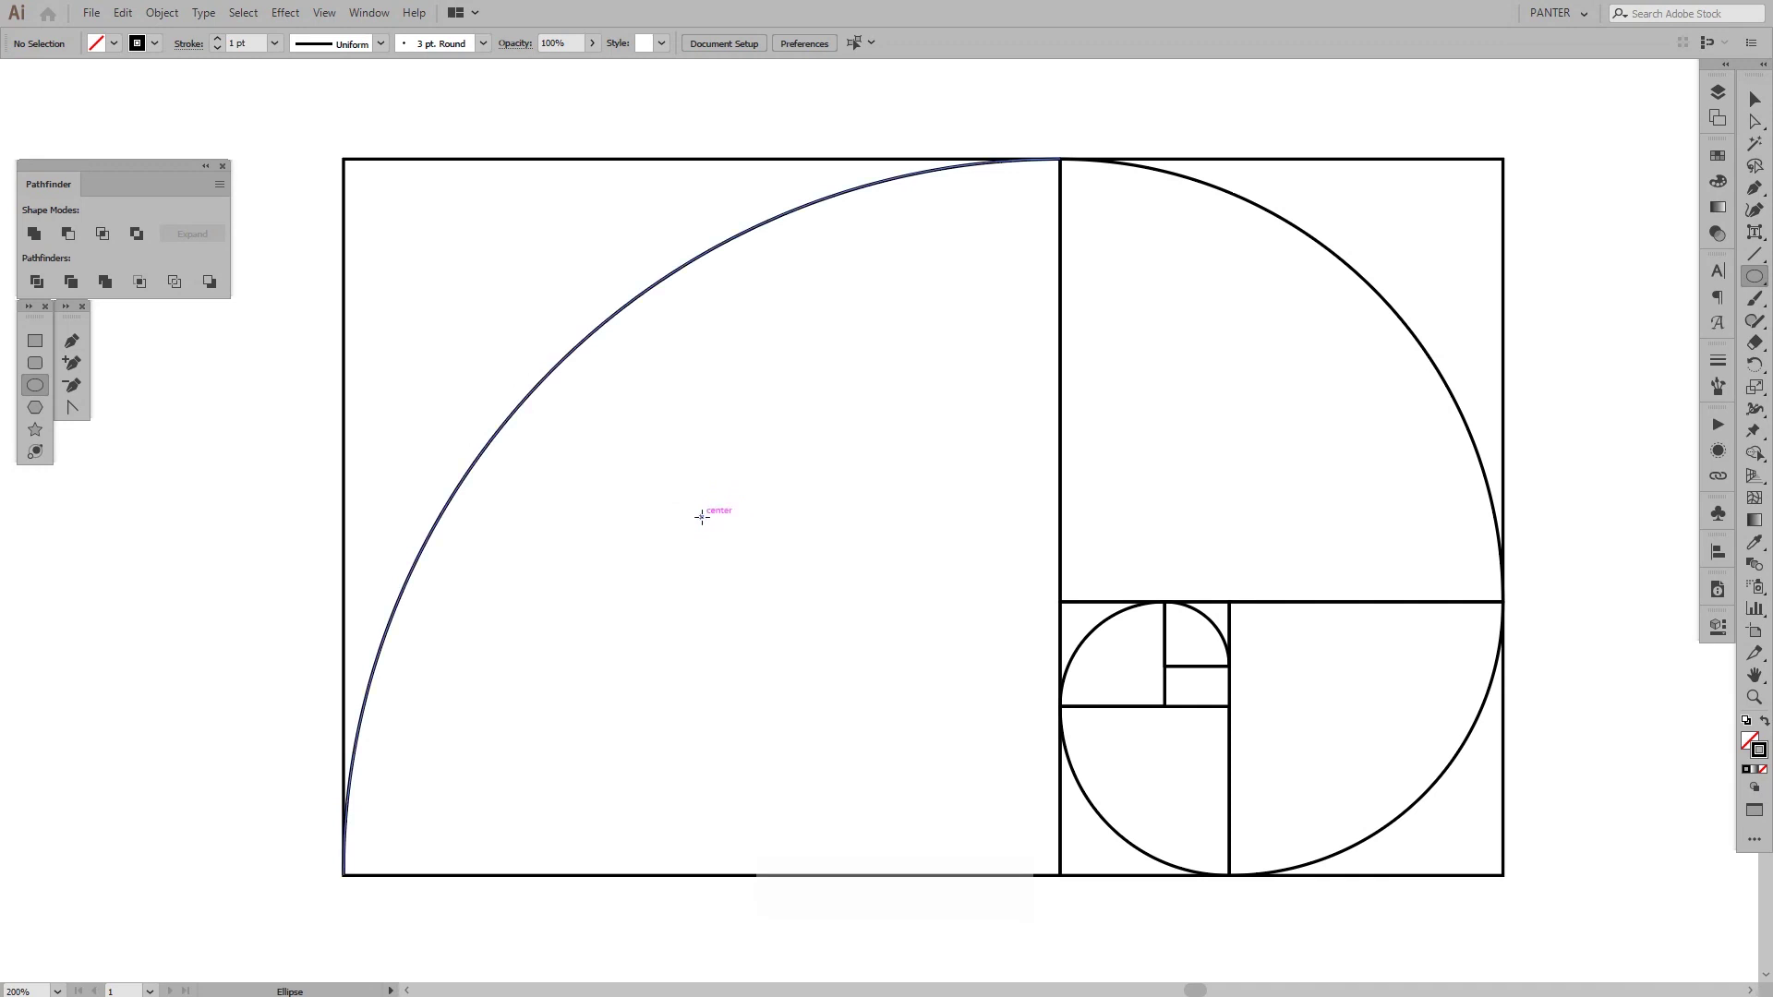
pyautogui.press('shift')
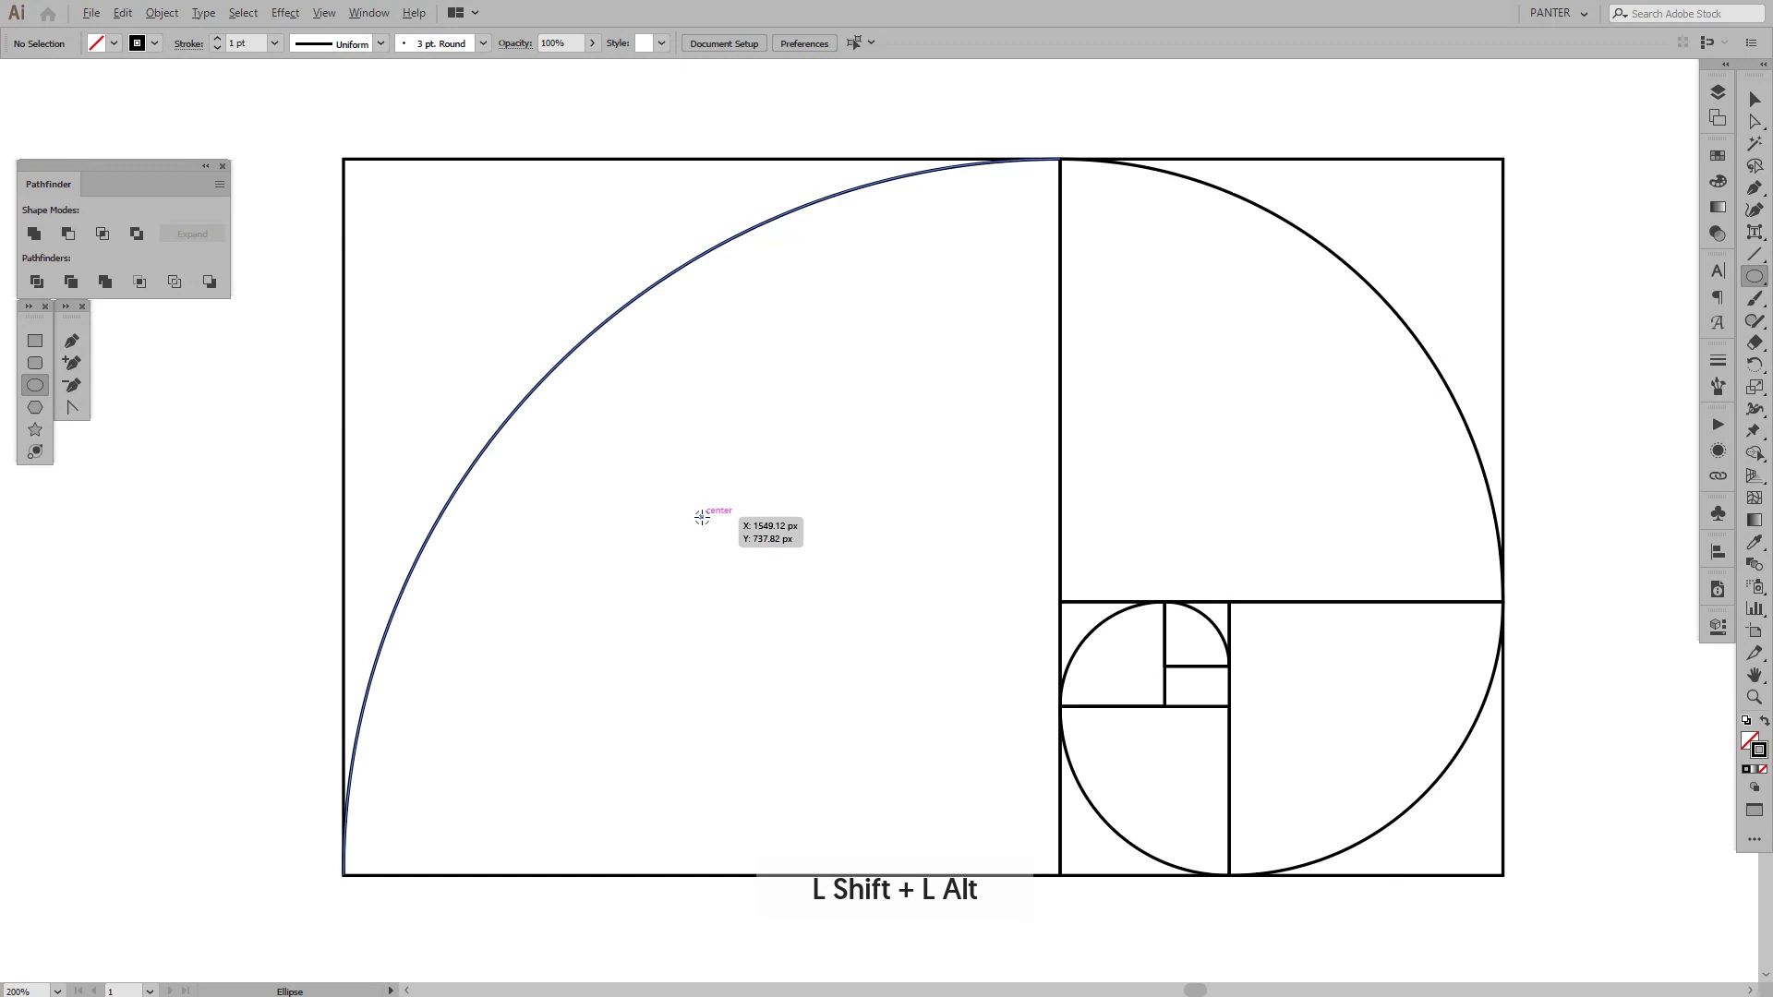
pyautogui.moveTo(702, 518); pyautogui.dragTo(1062, 543)
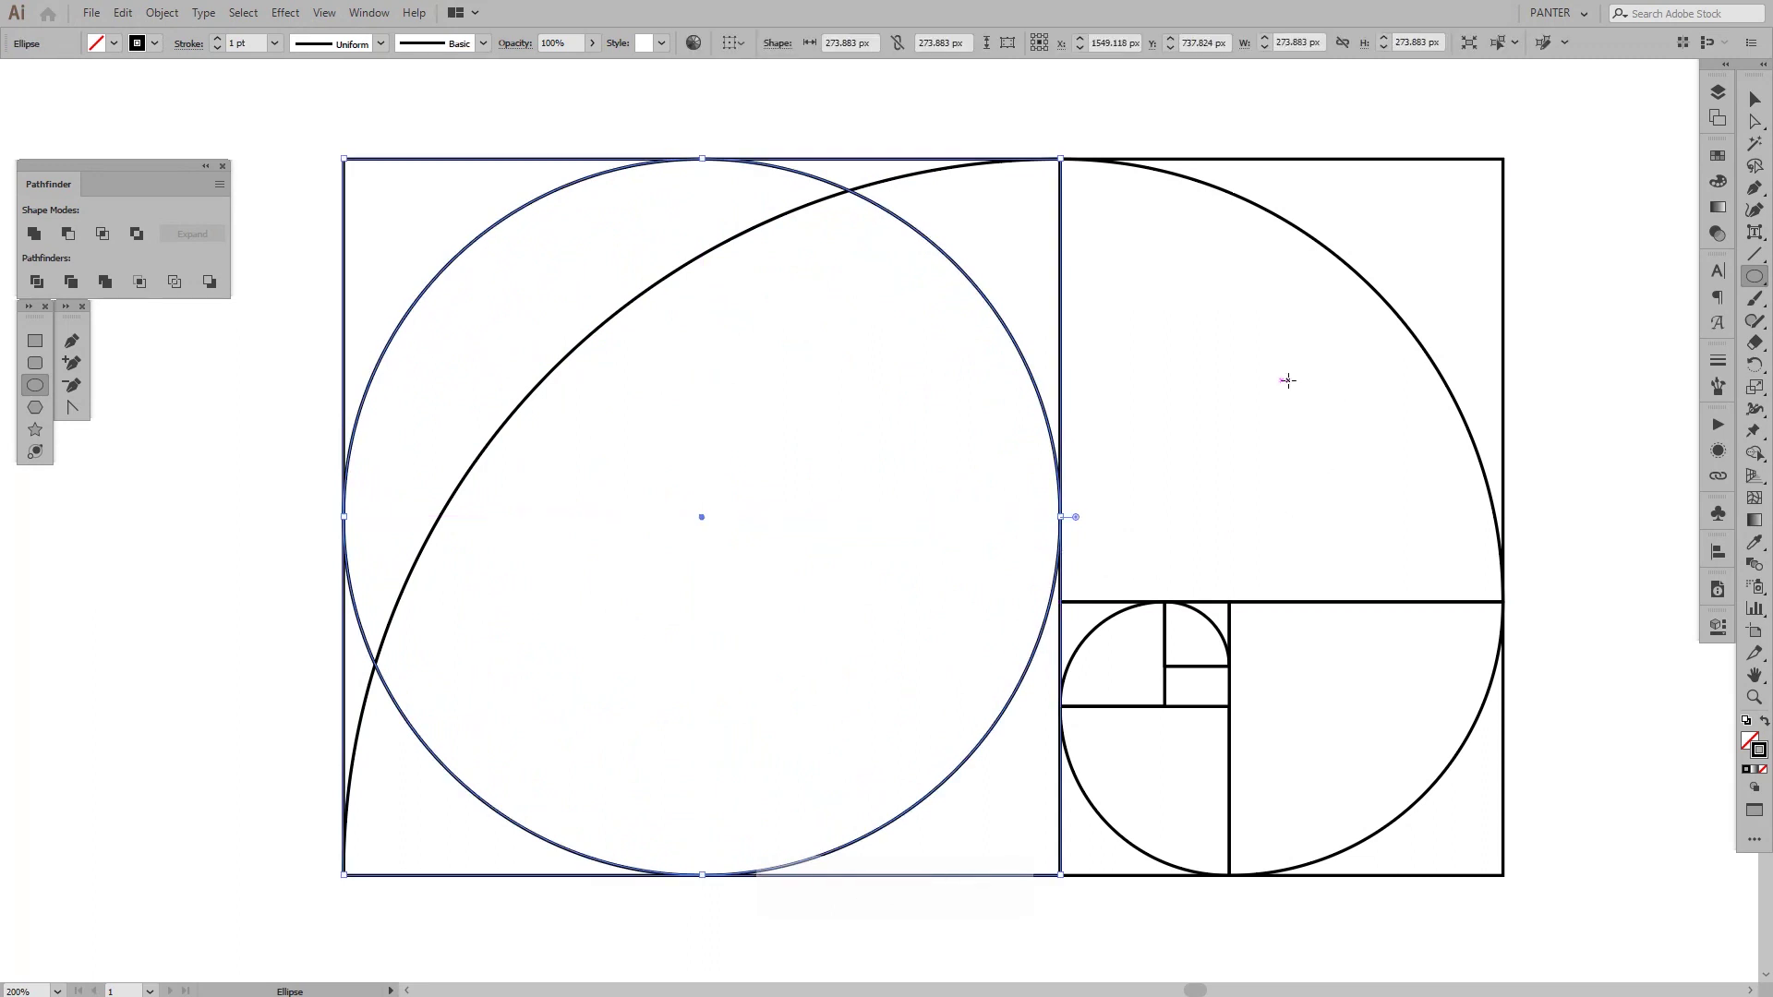
# Step: Draw inscribed circles in the upper-right and lower-right squares
pyautogui.hotkey('shift', 'alt')
pyautogui.moveTo(1282, 380); pyautogui.dragTo(1502, 395)
pyautogui.press('space')
pyautogui.moveTo(1433, 612); pyautogui.dragTo(1188, 434)
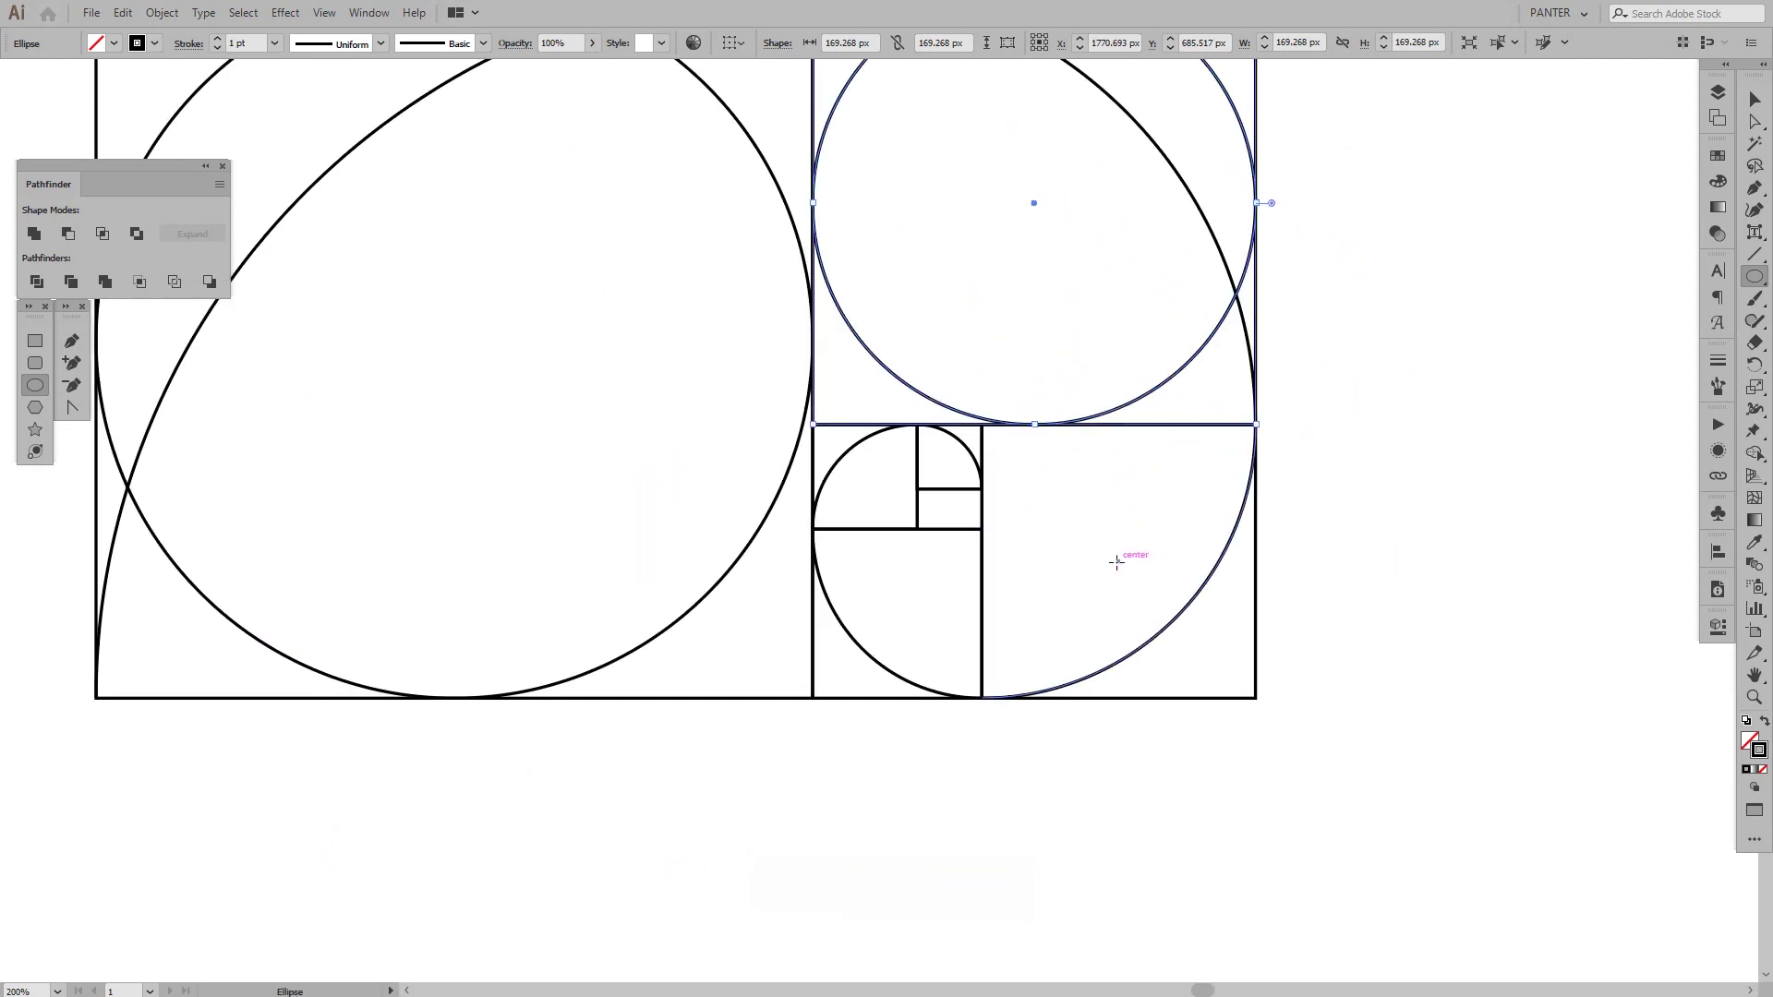
pyautogui.hotkey('shift', 'alt')
pyautogui.moveTo(1116, 561); pyautogui.dragTo(1255, 563)
pyautogui.scroll(1, 946, 505)
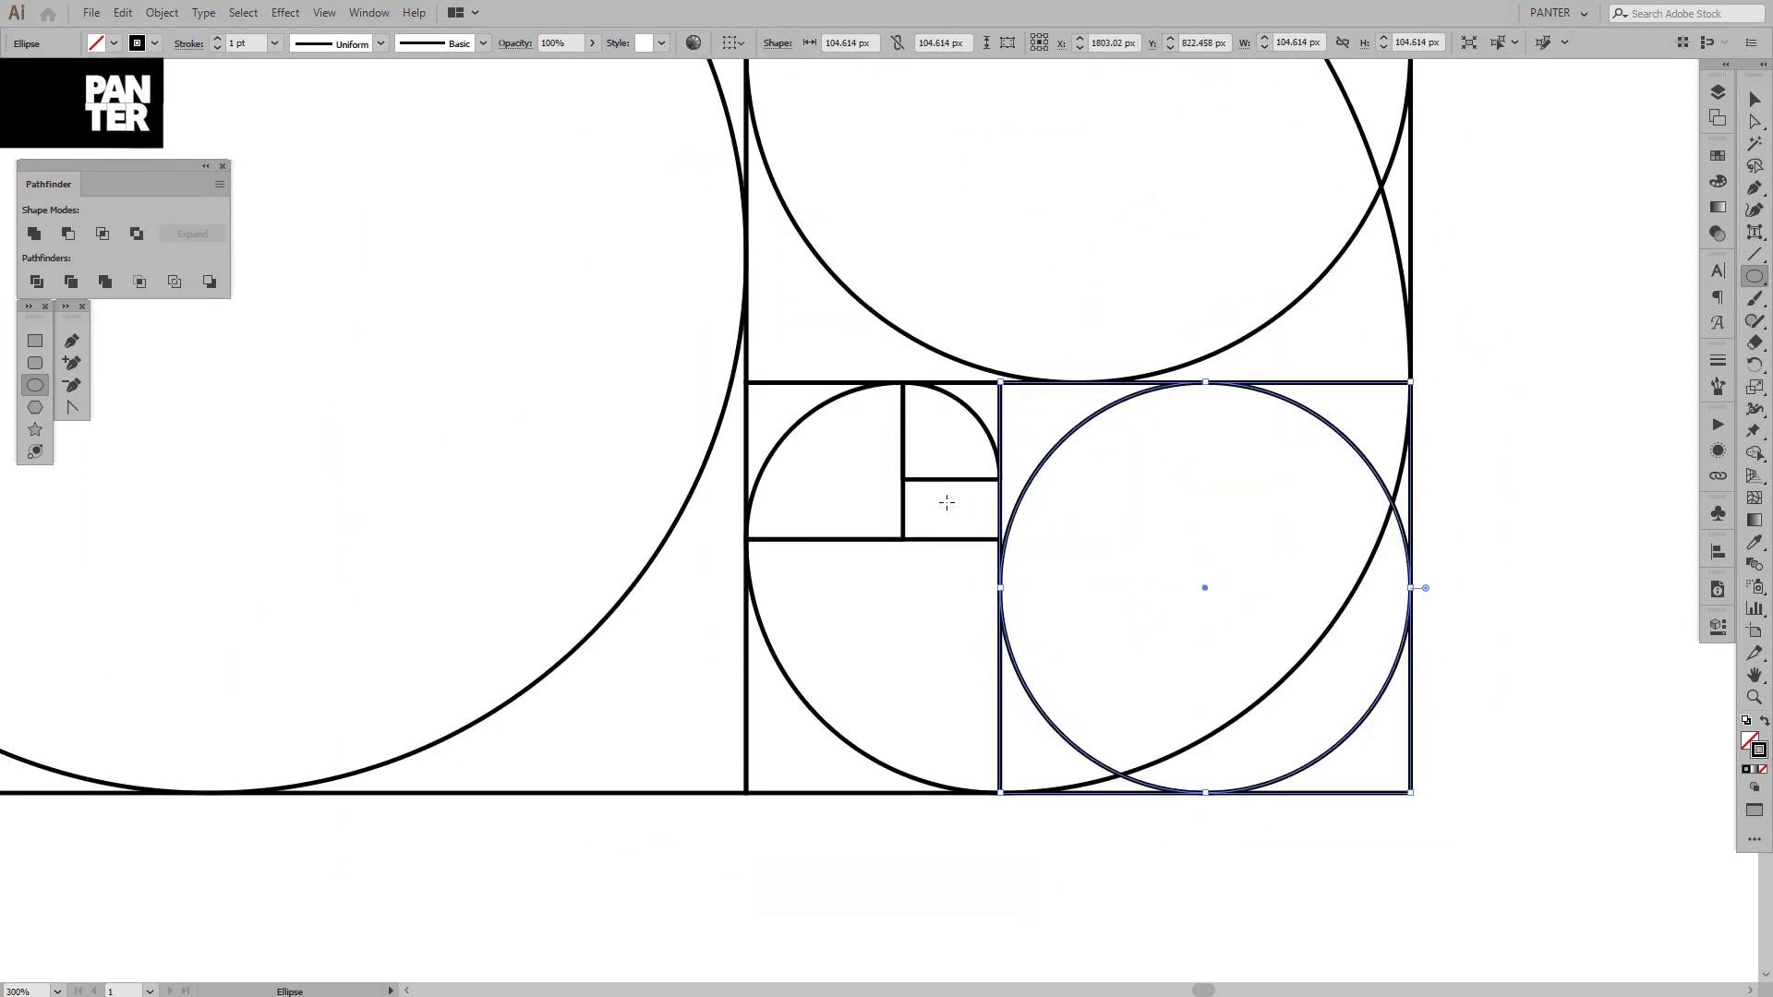
pyautogui.click(332, 15)
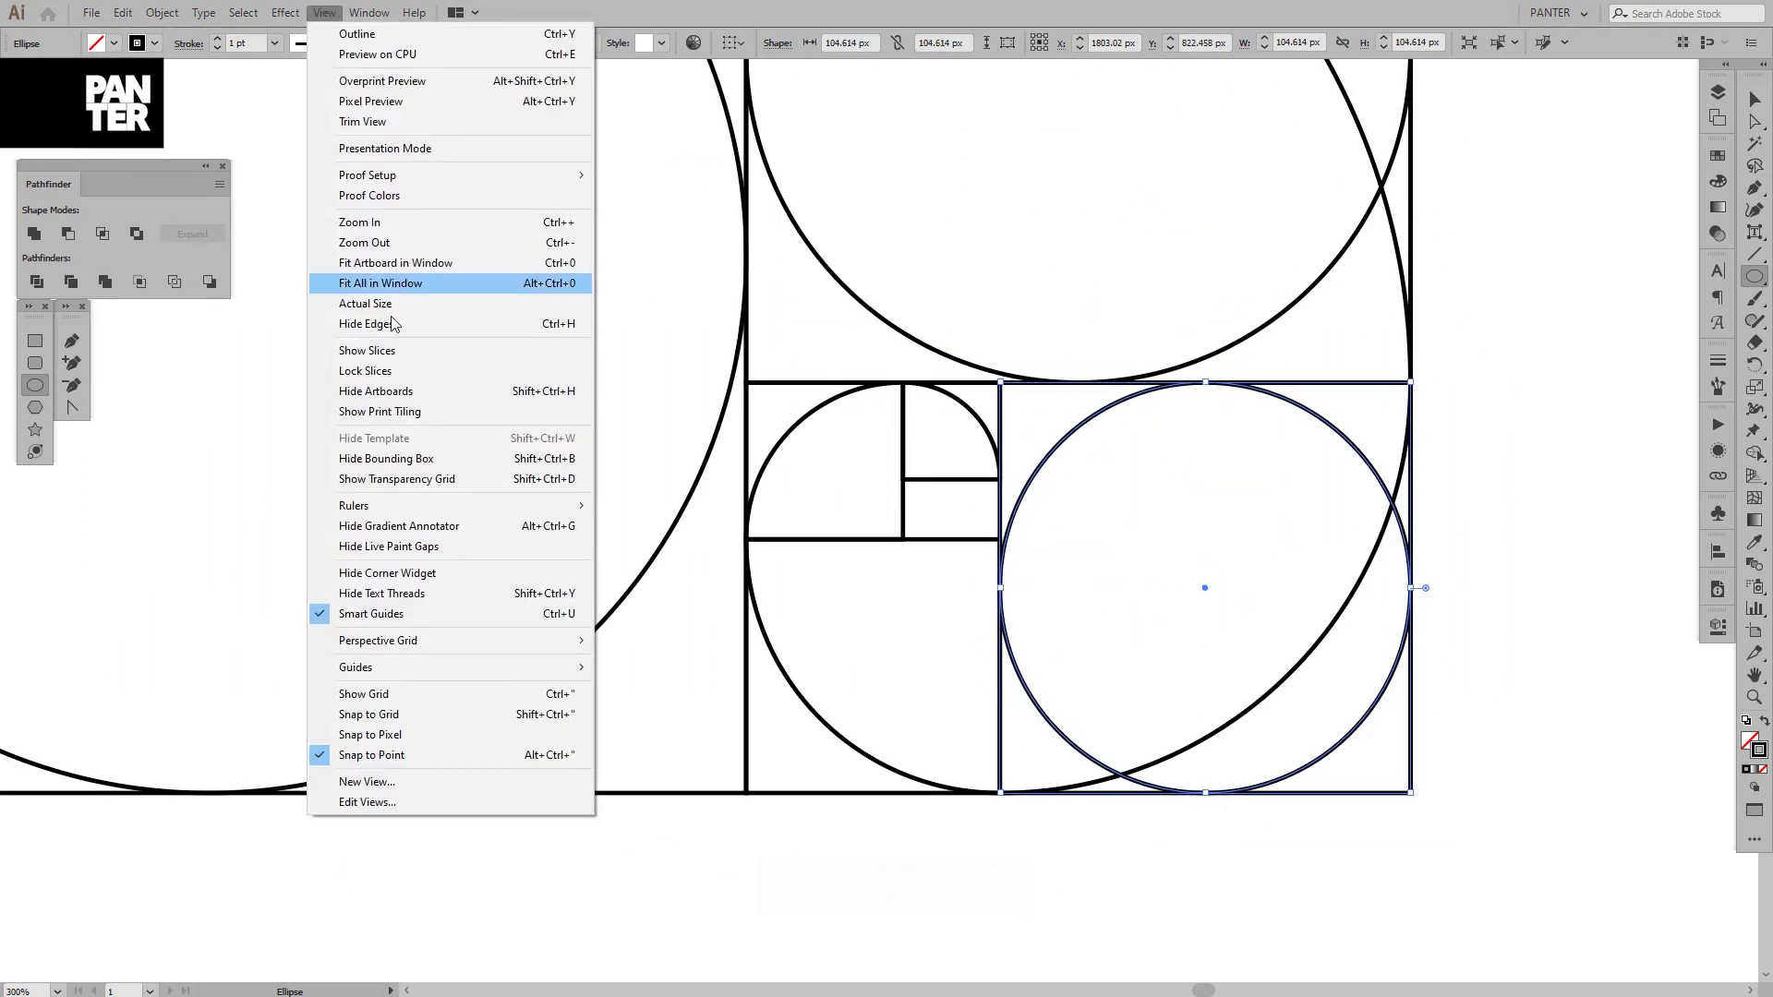
# Step: Turn Smart Guides off and then back on from the View menu
pyautogui.click(365, 615)
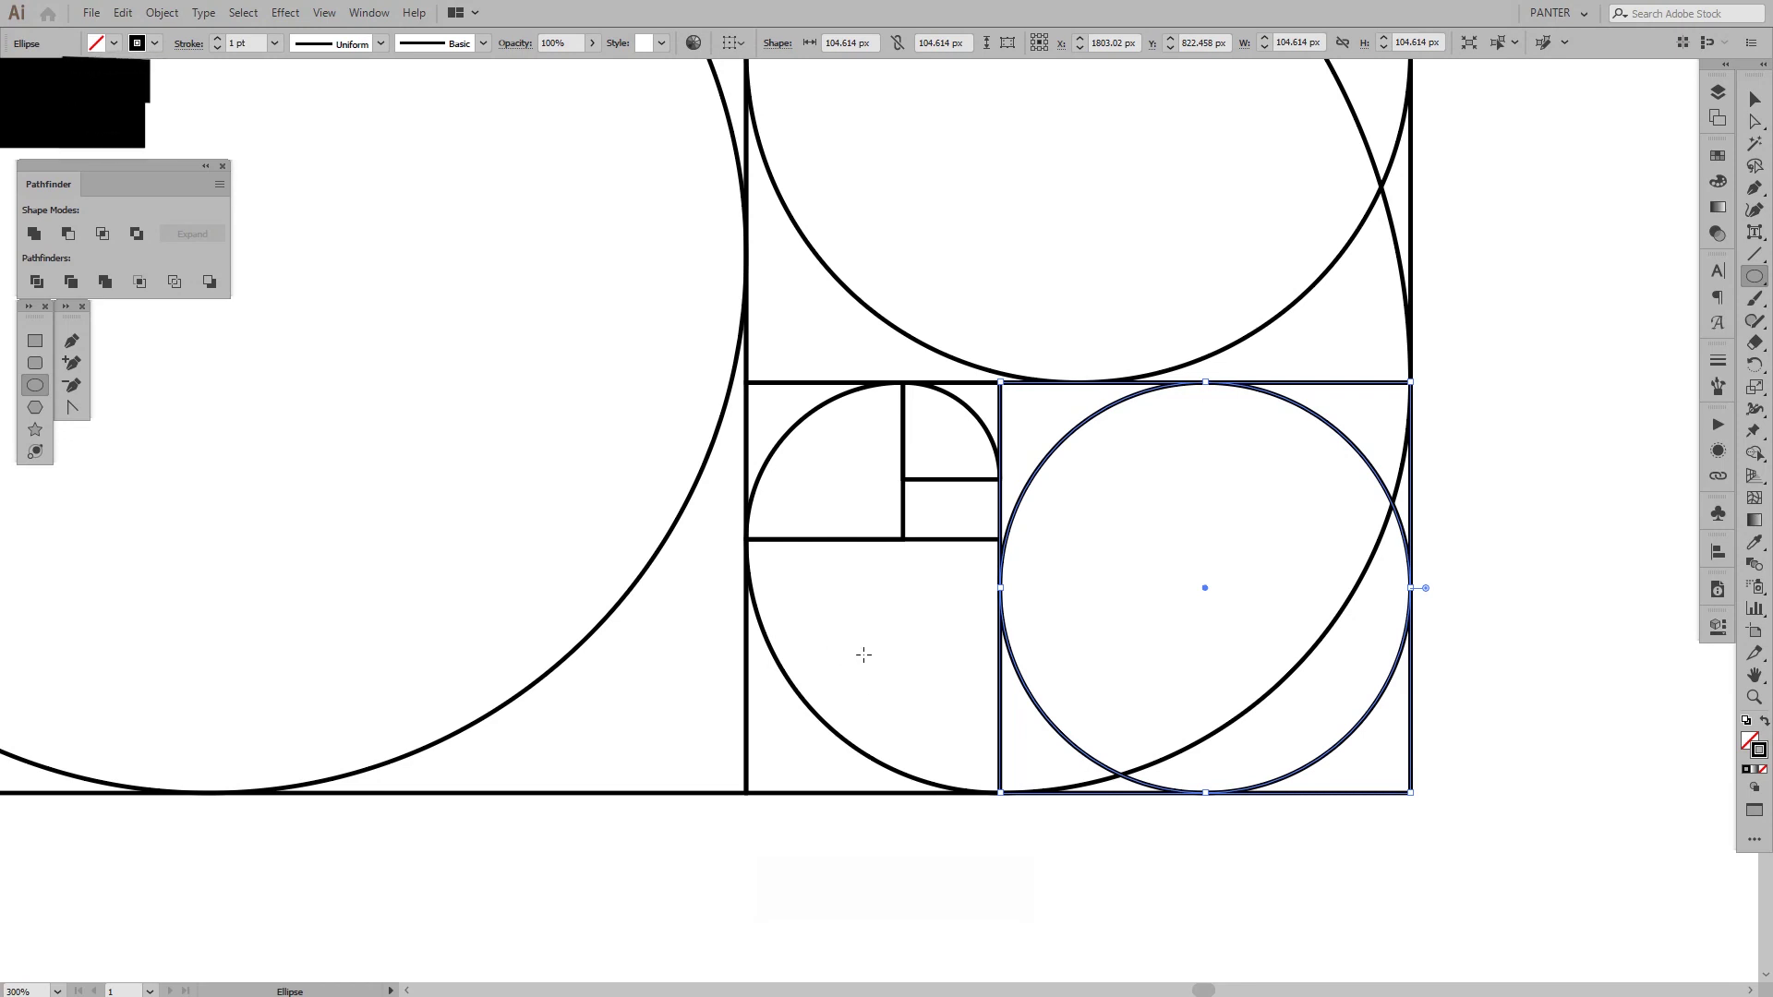
pyautogui.click(324, 12)
pyautogui.click(392, 614)
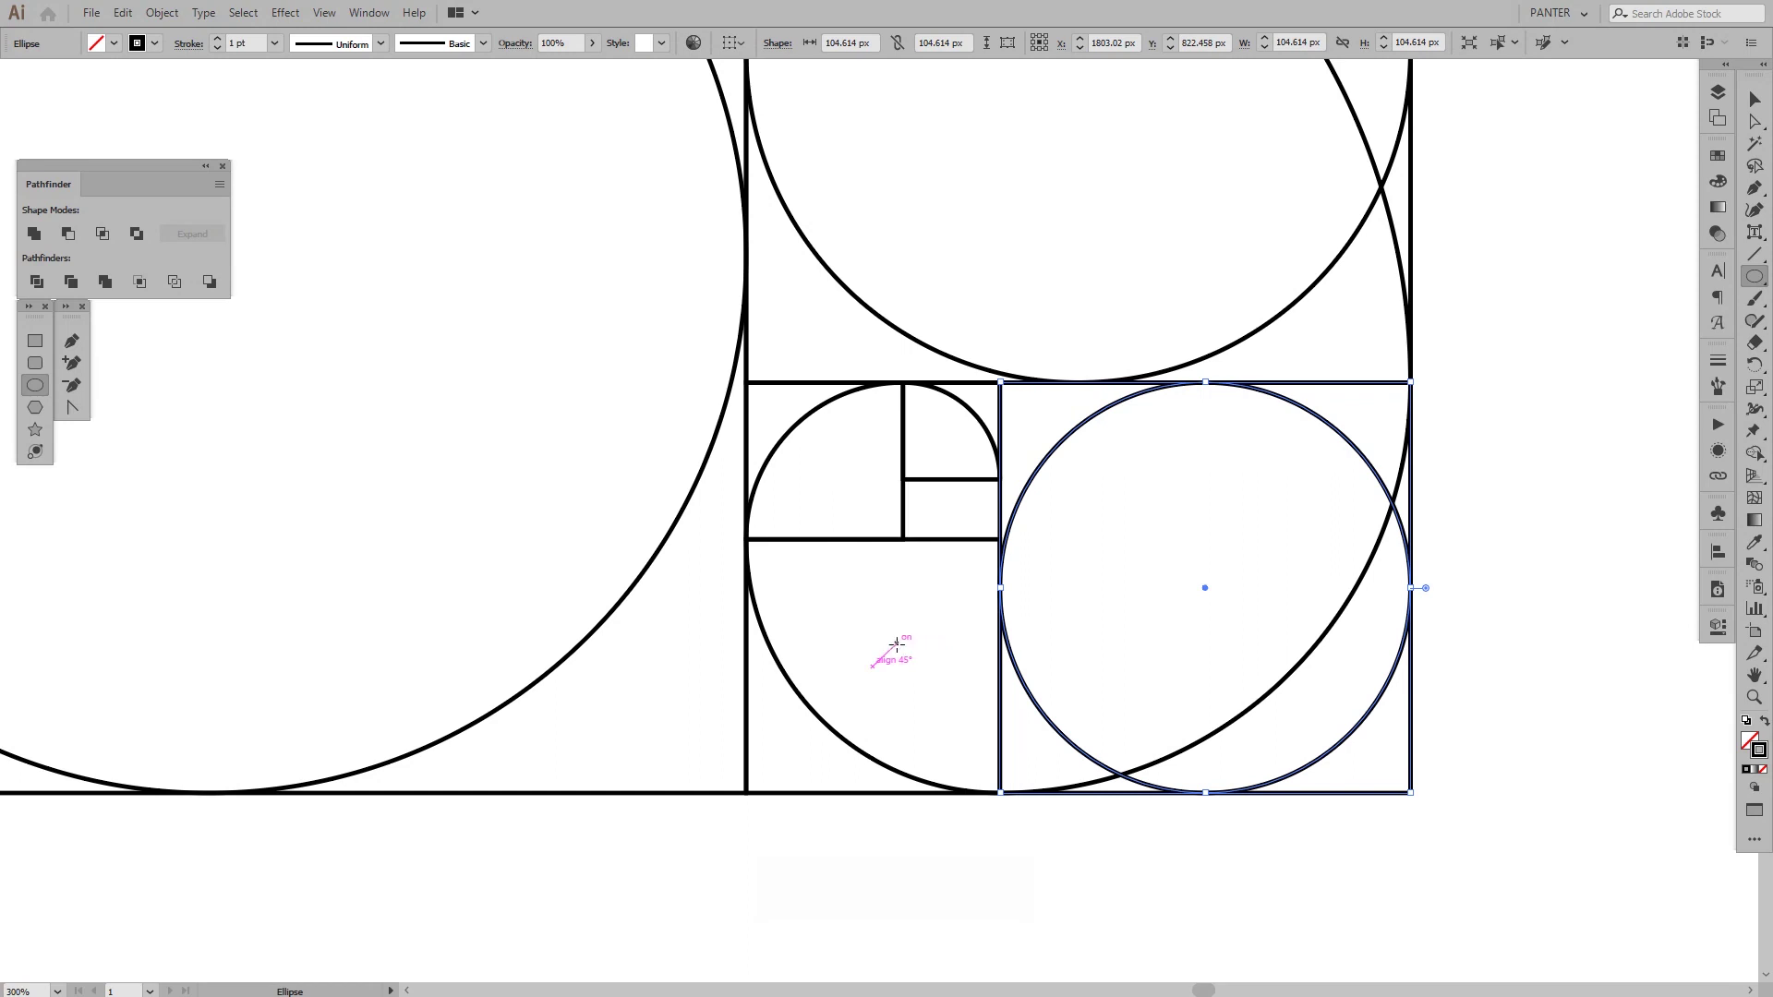
# Step: Draw inscribed circles in the three remaining small squares (about 64.654, 39.959 and 24.69 px)
pyautogui.hotkey('shift', 'alt')
pyautogui.moveTo(872, 665); pyautogui.dragTo(888, 539)
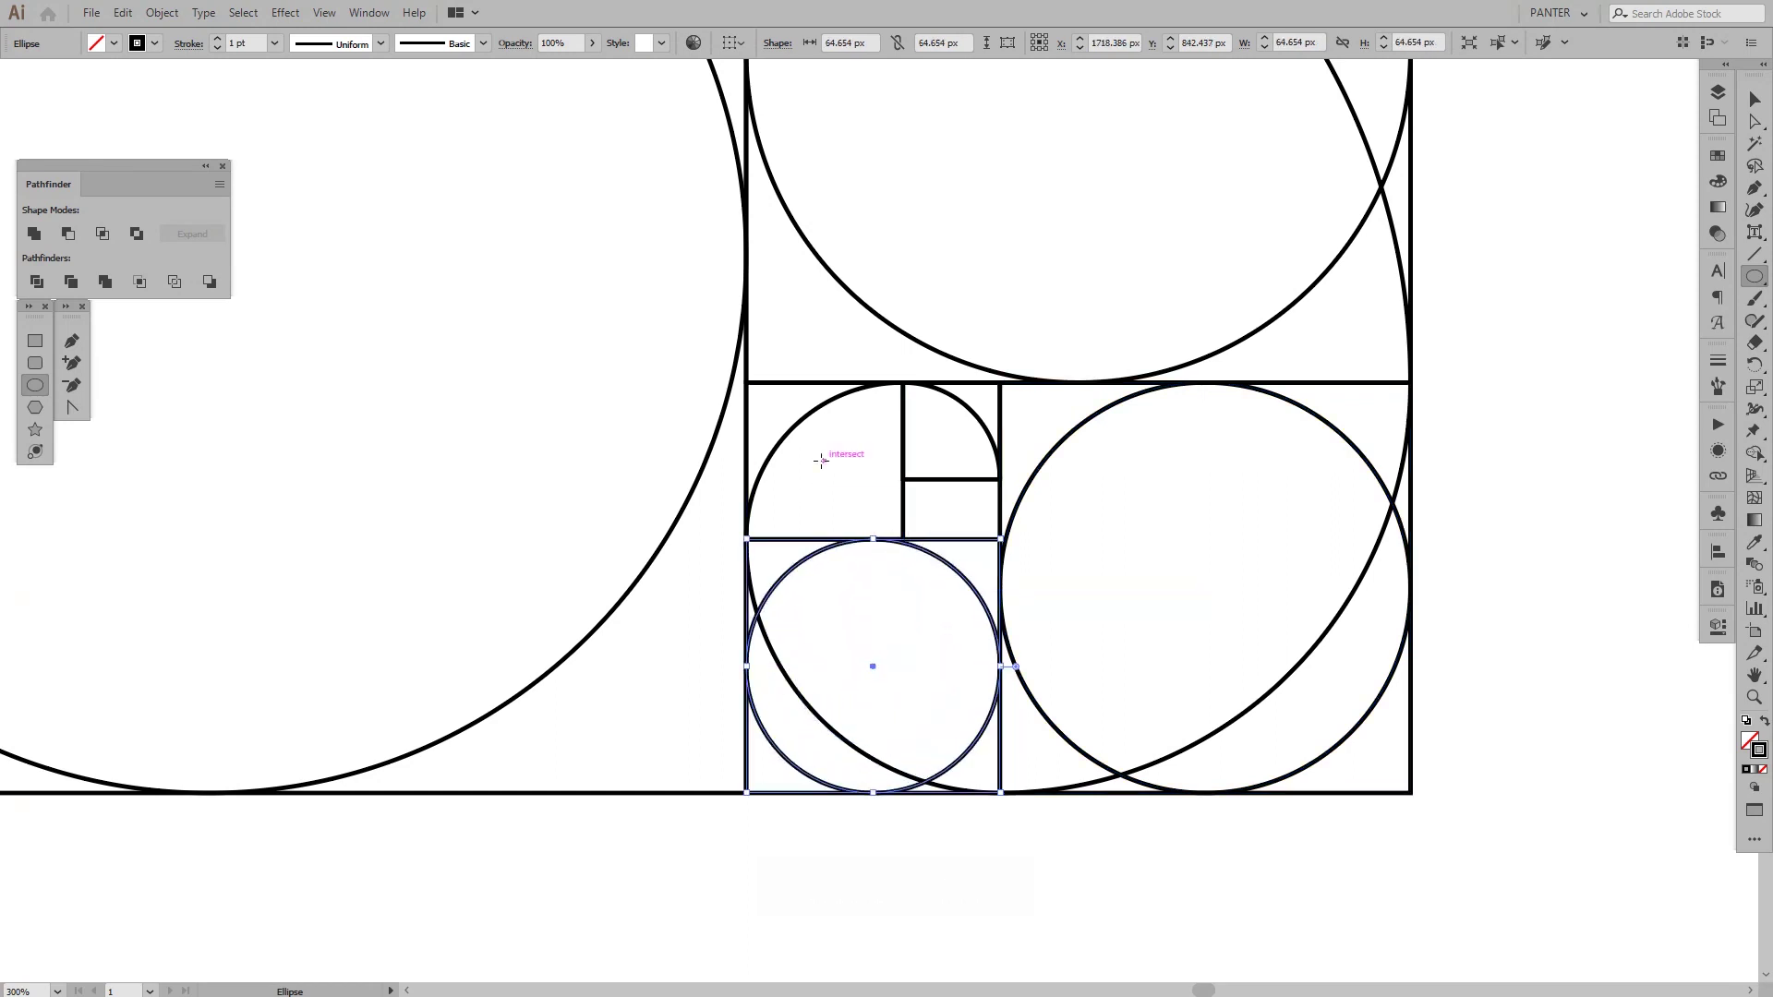
pyautogui.hotkey('shift', 'alt')
pyautogui.moveTo(824, 460); pyautogui.dragTo(903, 478)
pyautogui.scroll(3, 942, 437)
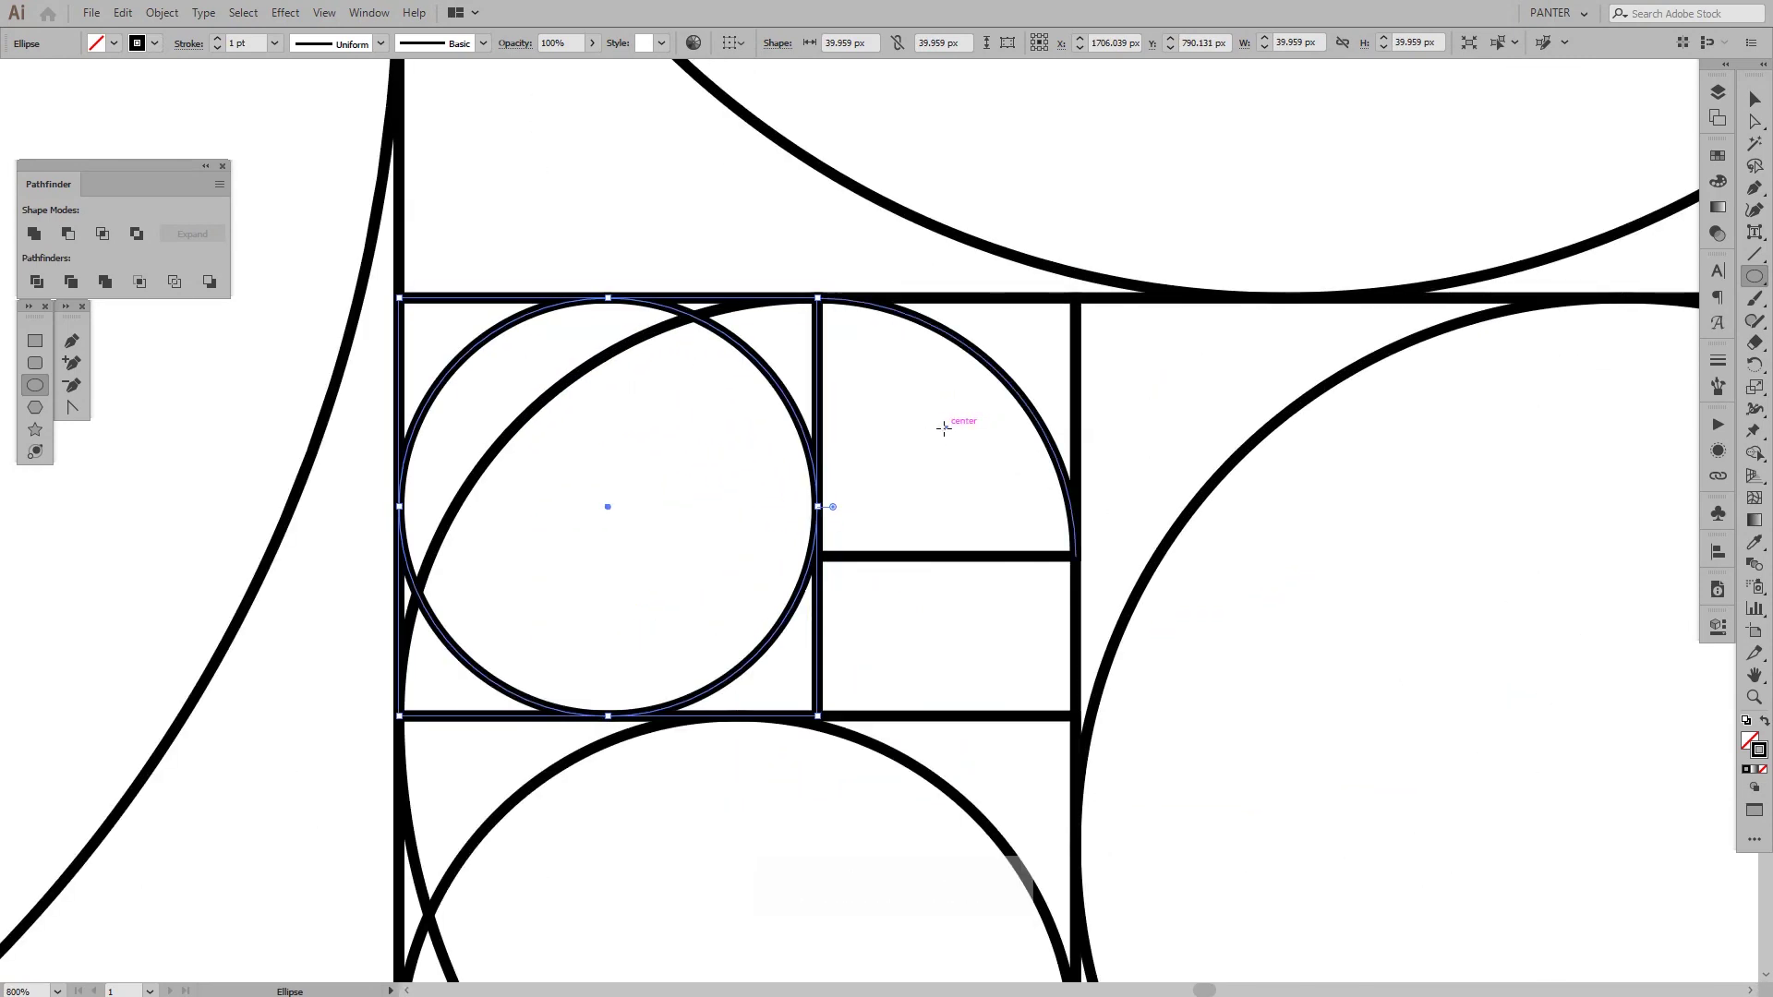
pyautogui.hotkey('shift', 'alt')
pyautogui.moveTo(945, 427); pyautogui.dragTo(1110, 590)
pyautogui.press('v')
pyautogui.click(1128, 402)
pyautogui.scroll(-5, 1130, 401)
pyautogui.press('space')
pyautogui.moveTo(1437, 499); pyautogui.dragTo(1437, 528)
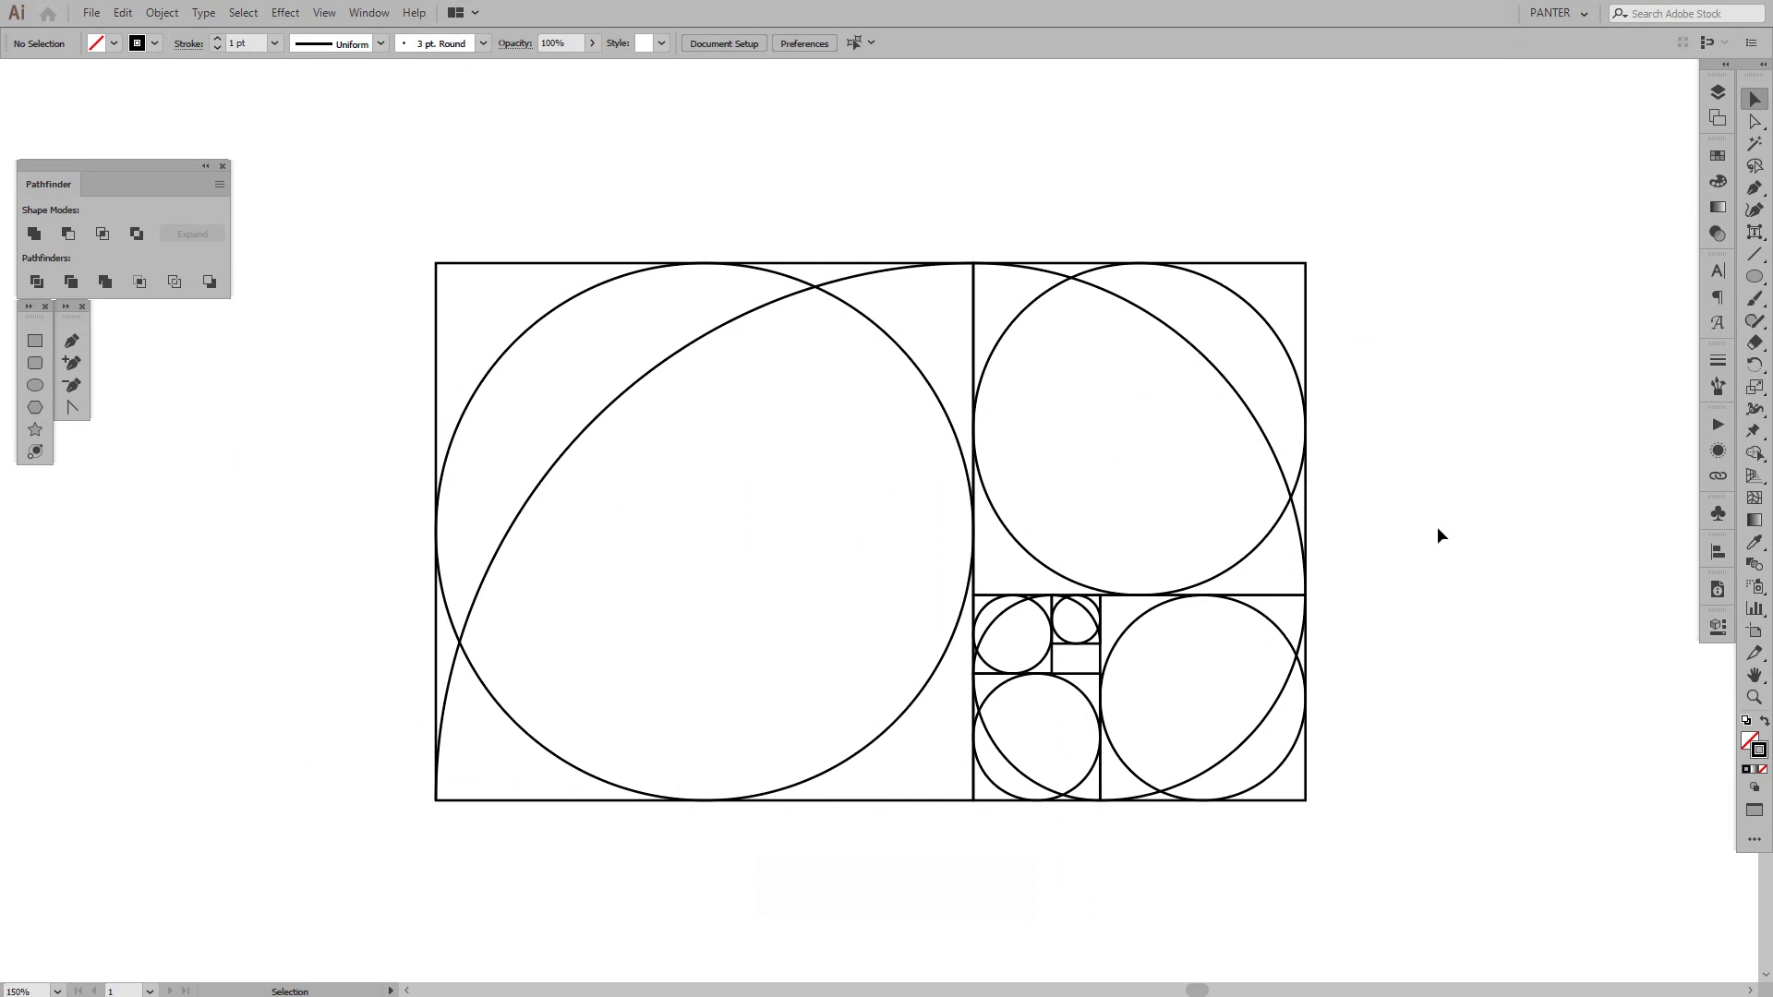
# Step: Select all six inscribed circles and group them with Ctrl+G
pyautogui.click(1013, 531)
pyautogui.press('shift')
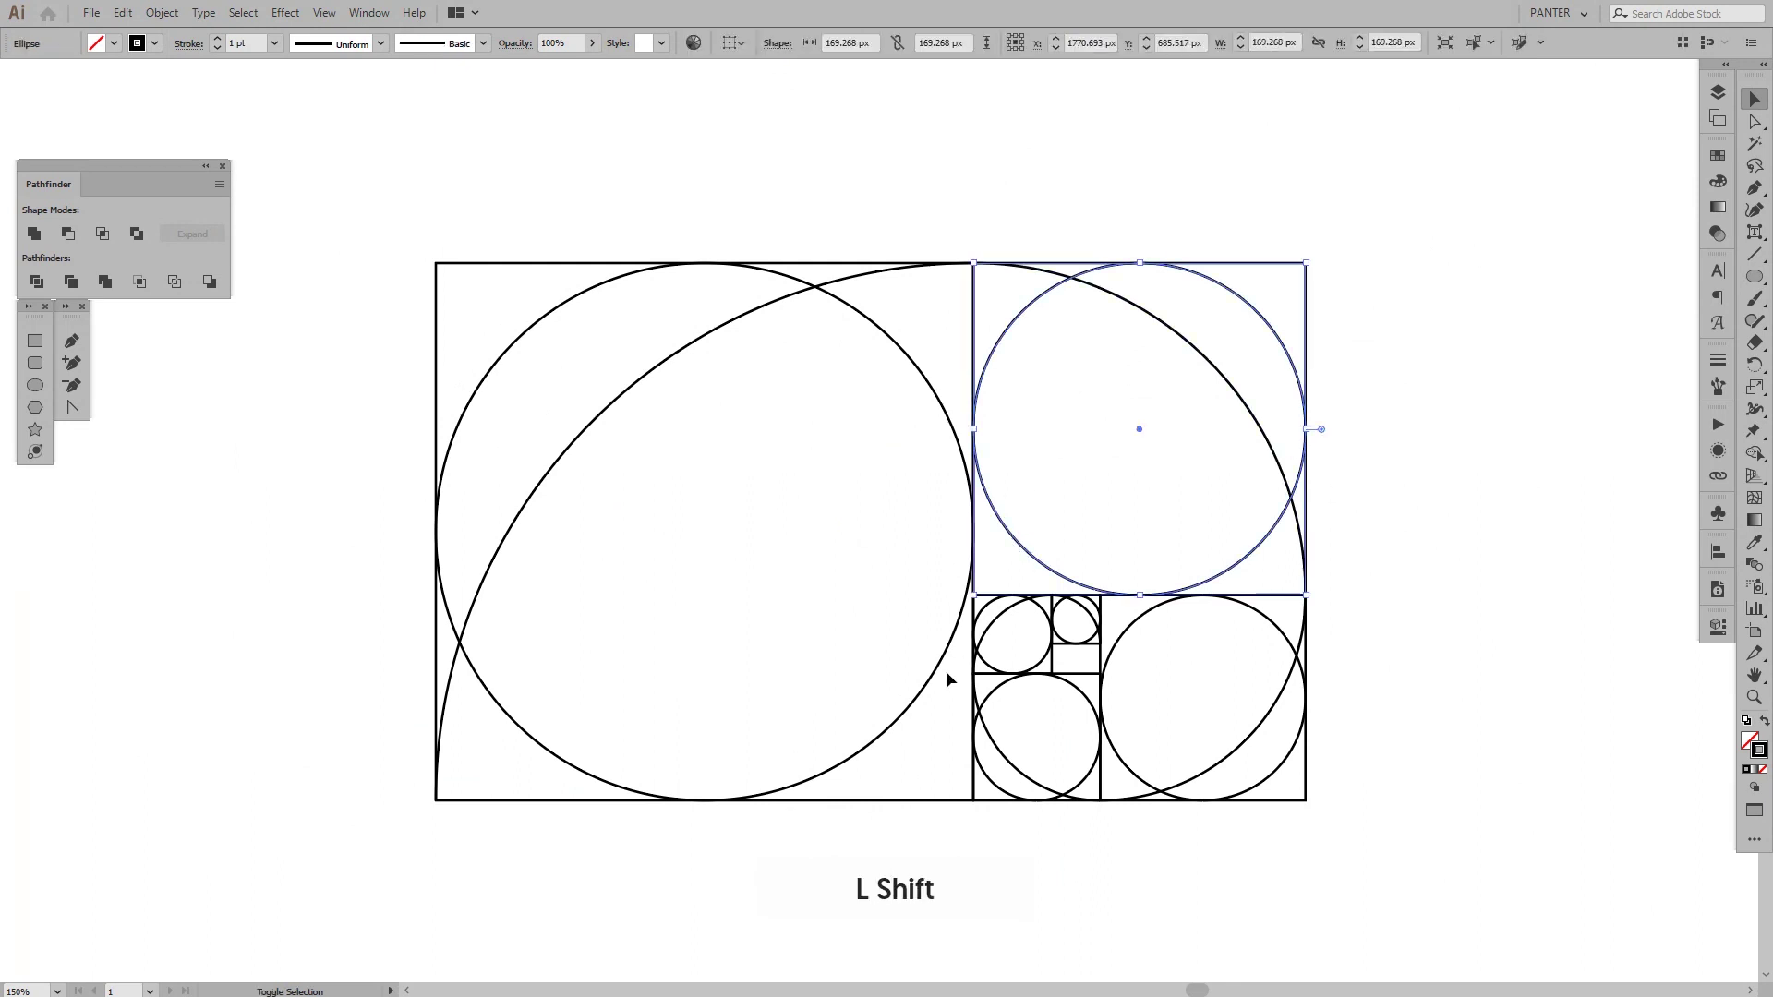
pyautogui.keyDown('shift'); pyautogui.click(942, 678); pyautogui.keyUp('shift')
pyautogui.keyDown('shift'); pyautogui.click(1108, 664); pyautogui.keyUp('shift')
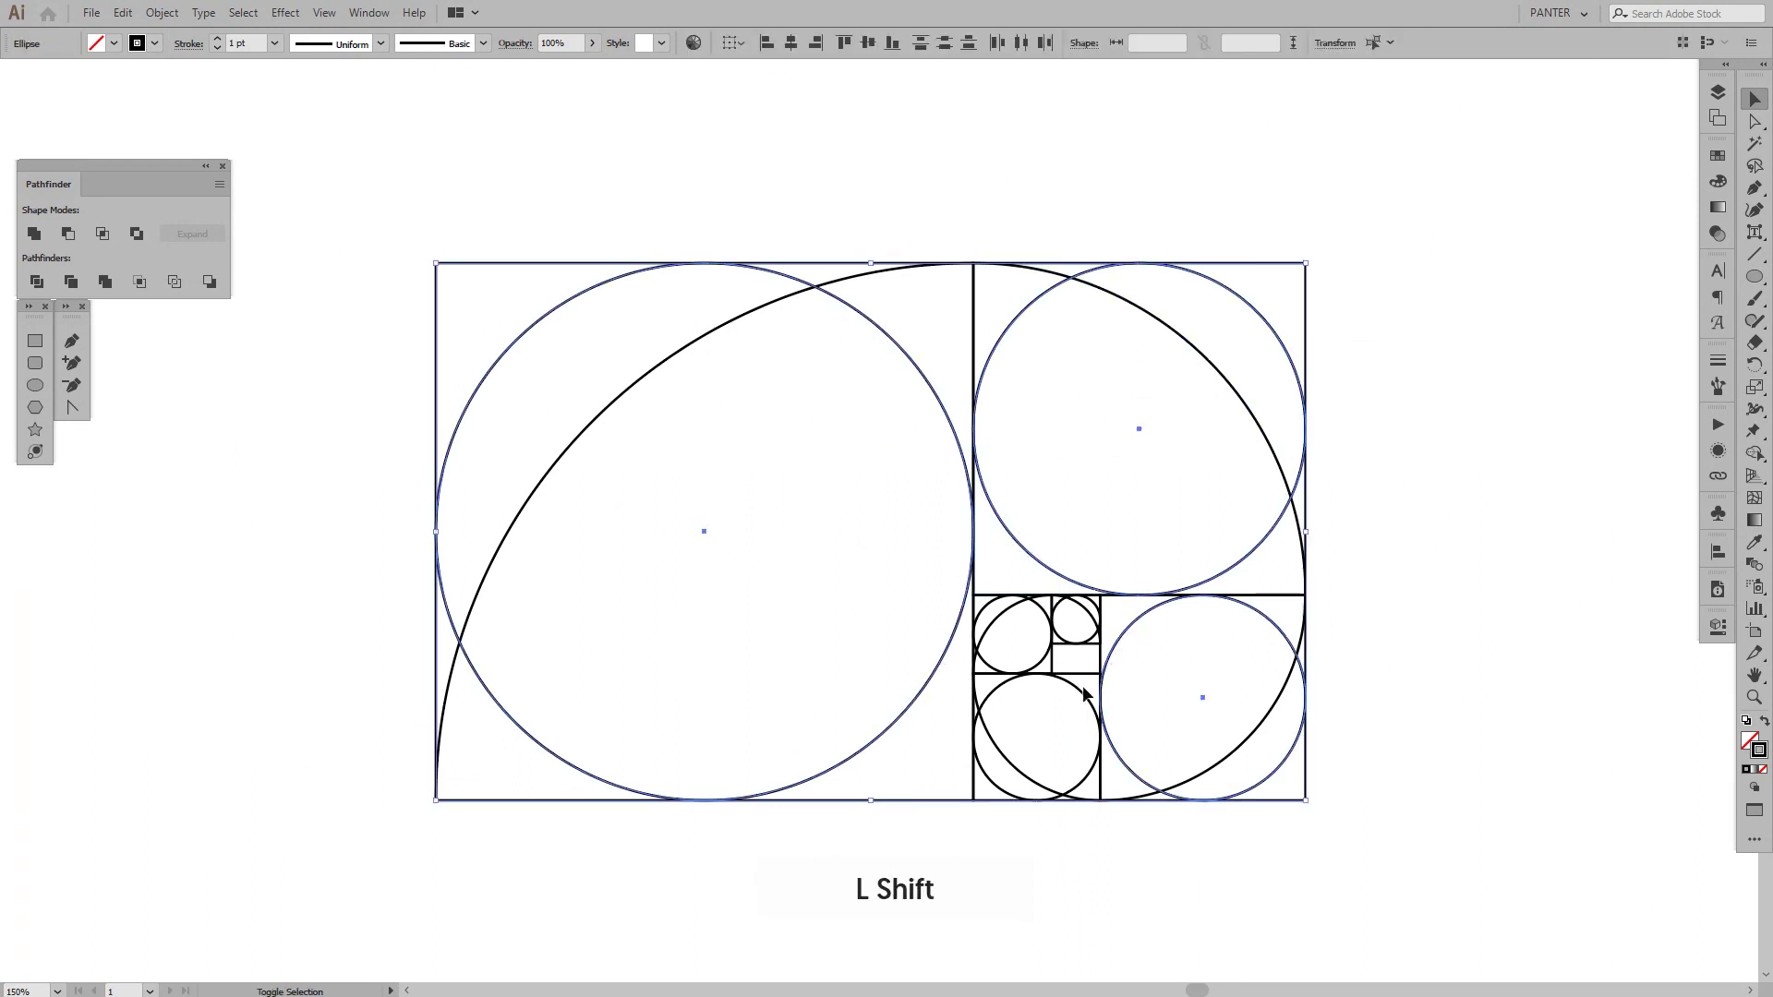
pyautogui.keyDown('shift'); pyautogui.click(1080, 699); pyautogui.keyUp('shift')
pyautogui.keyDown('shift'); pyautogui.click(1032, 667); pyautogui.keyUp('shift')
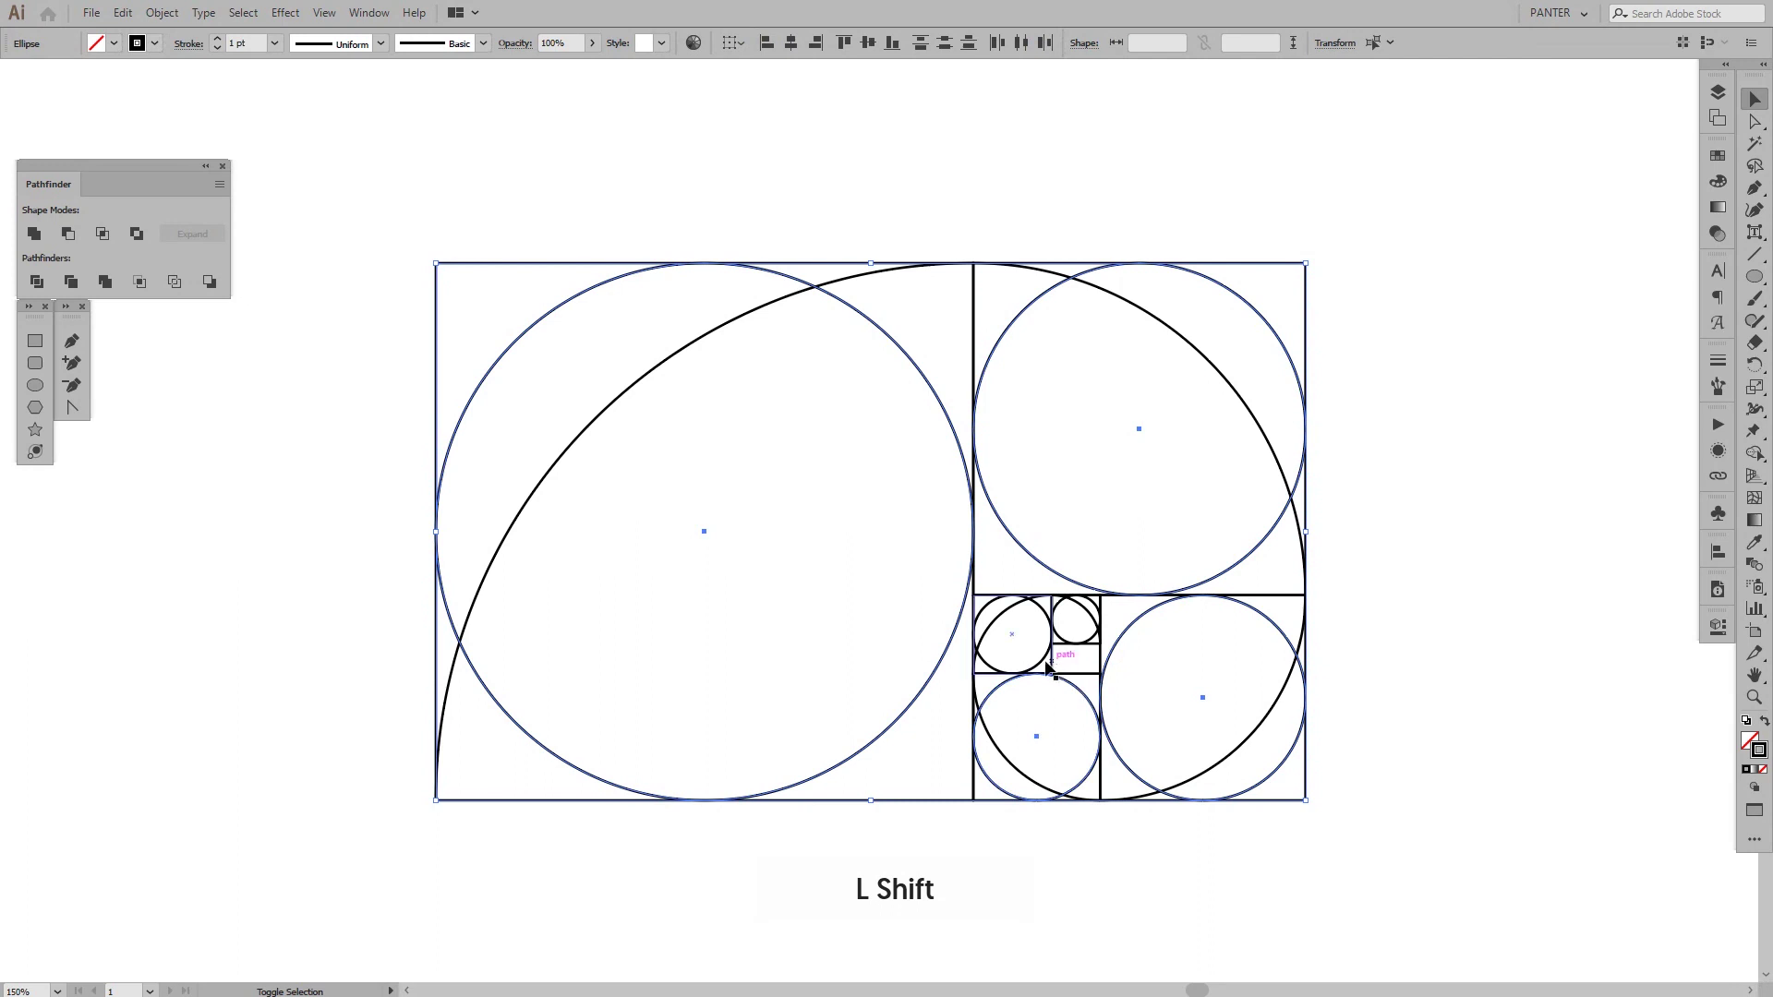
pyautogui.keyDown('shift'); pyautogui.click(1093, 640); pyautogui.keyUp('shift')
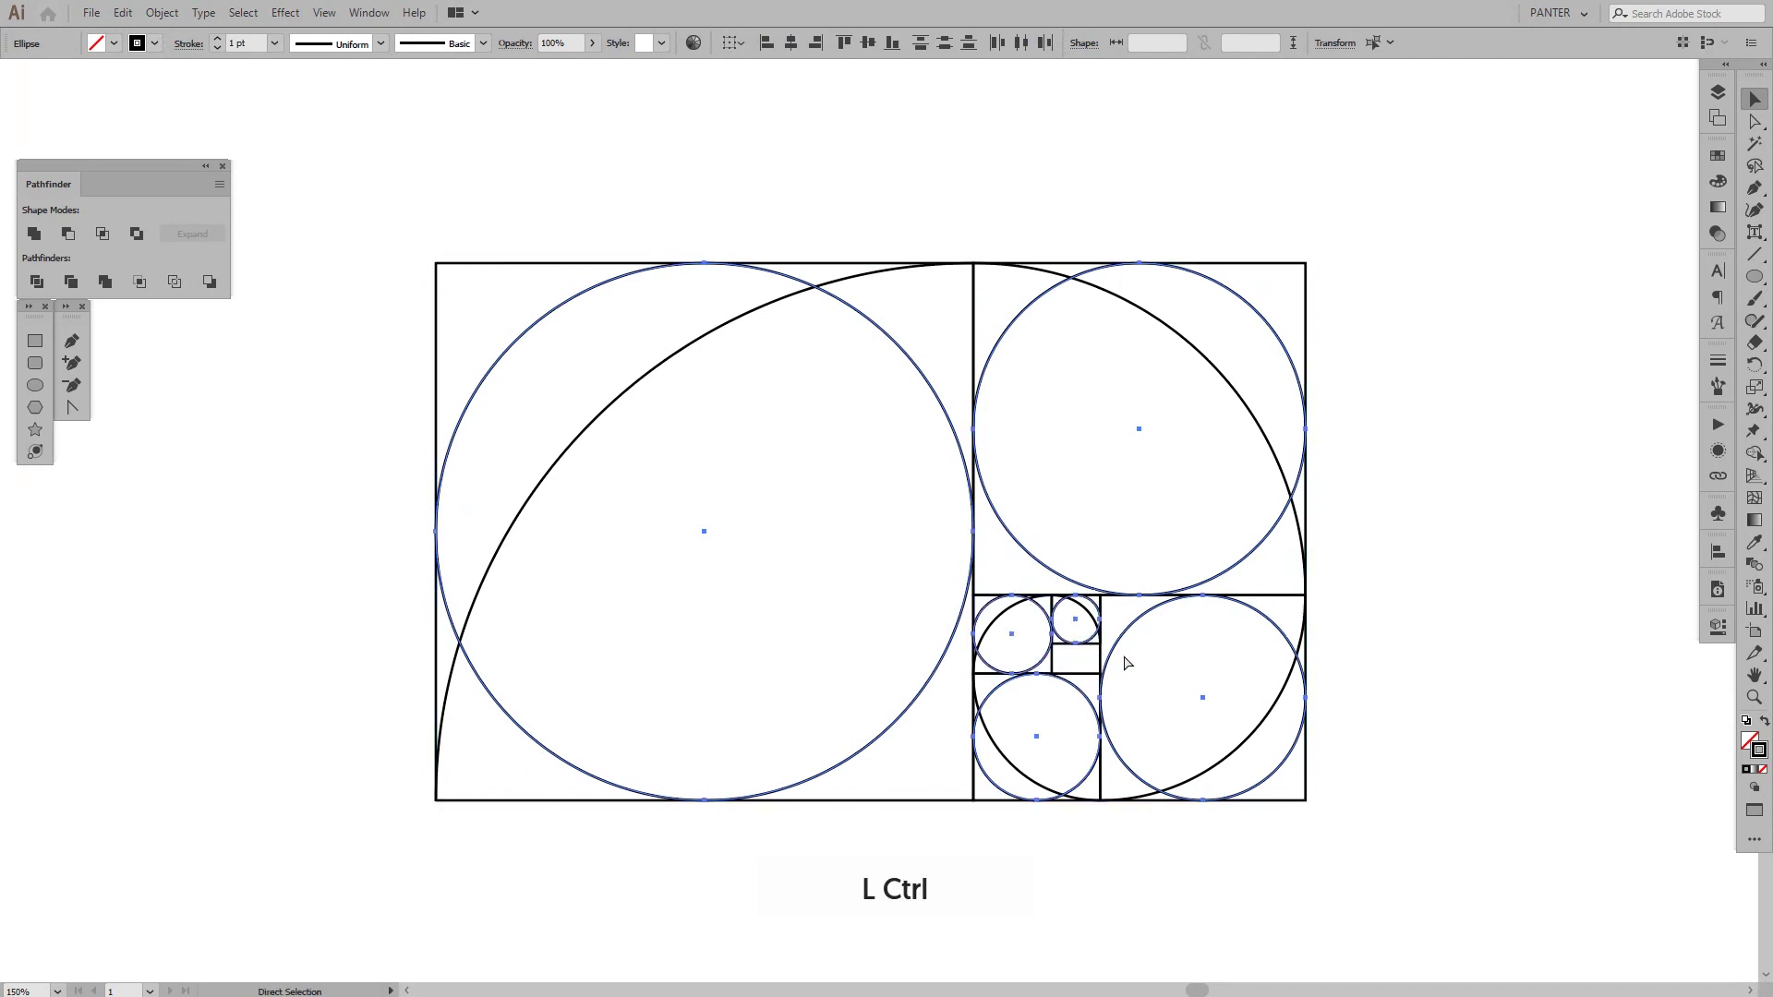
pyautogui.hotkey('ctrl', 'g')
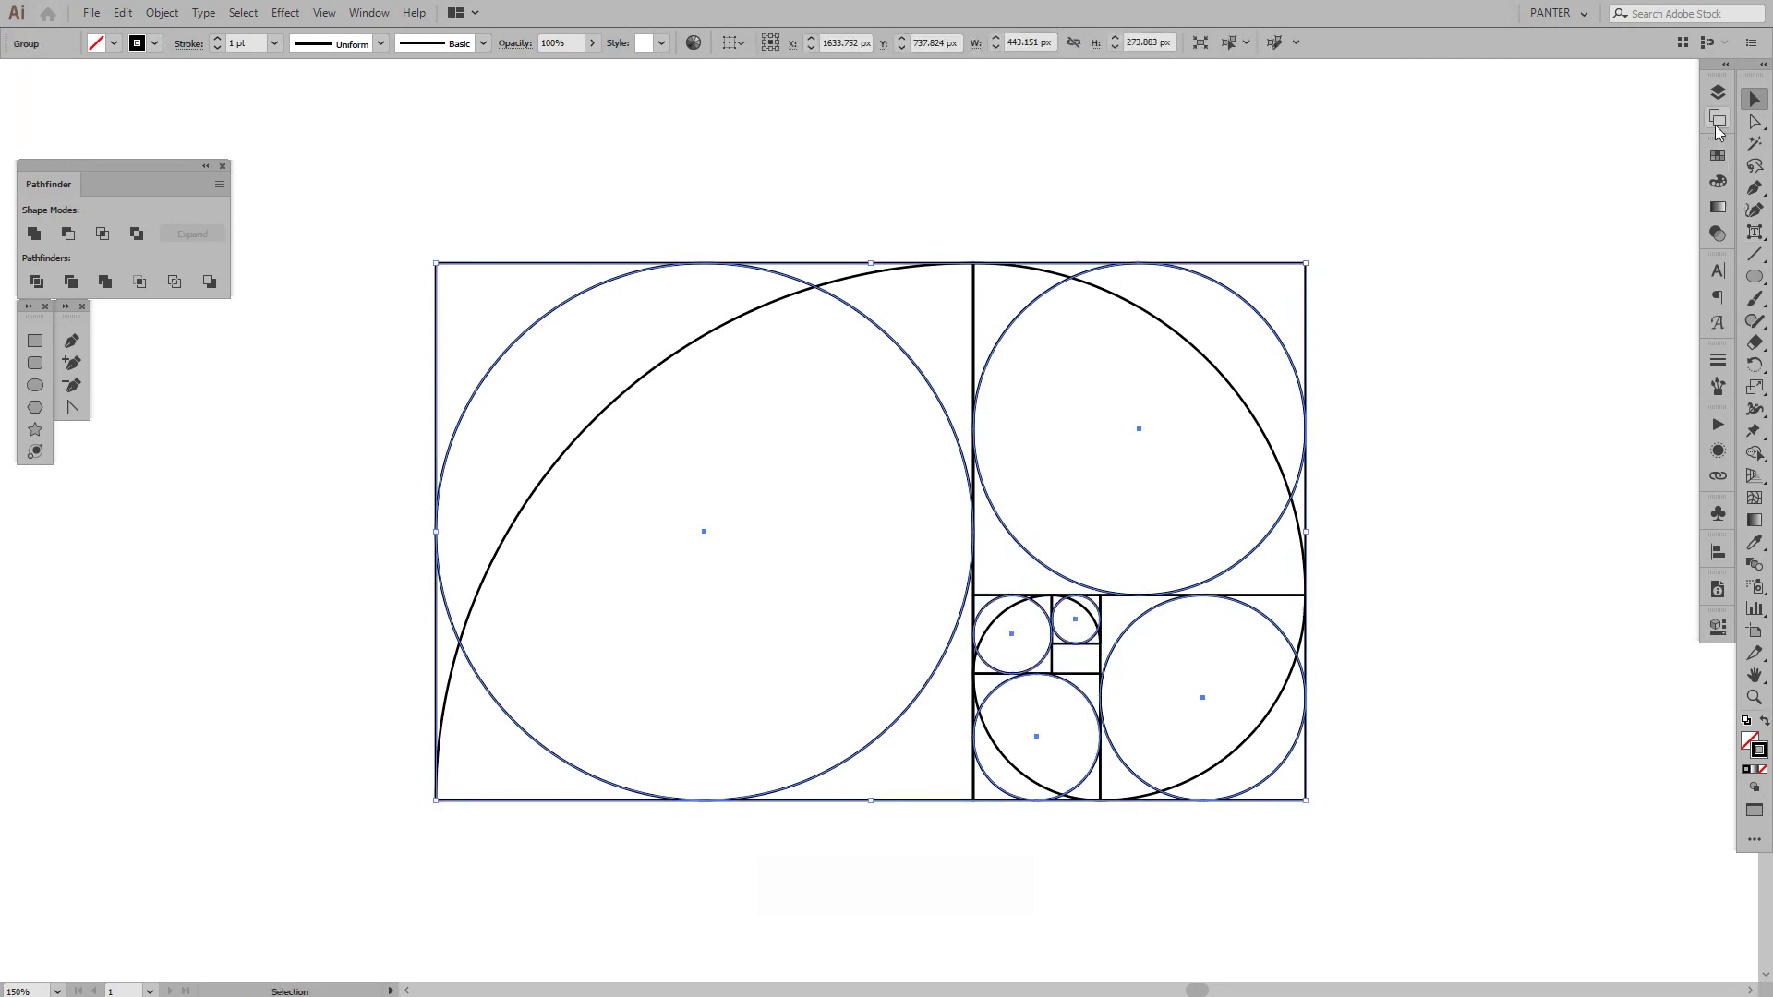
# Step: Give the circle group a light gray stroke from the Swatches panel
pyautogui.click(1716, 157)
pyautogui.click(1593, 258)
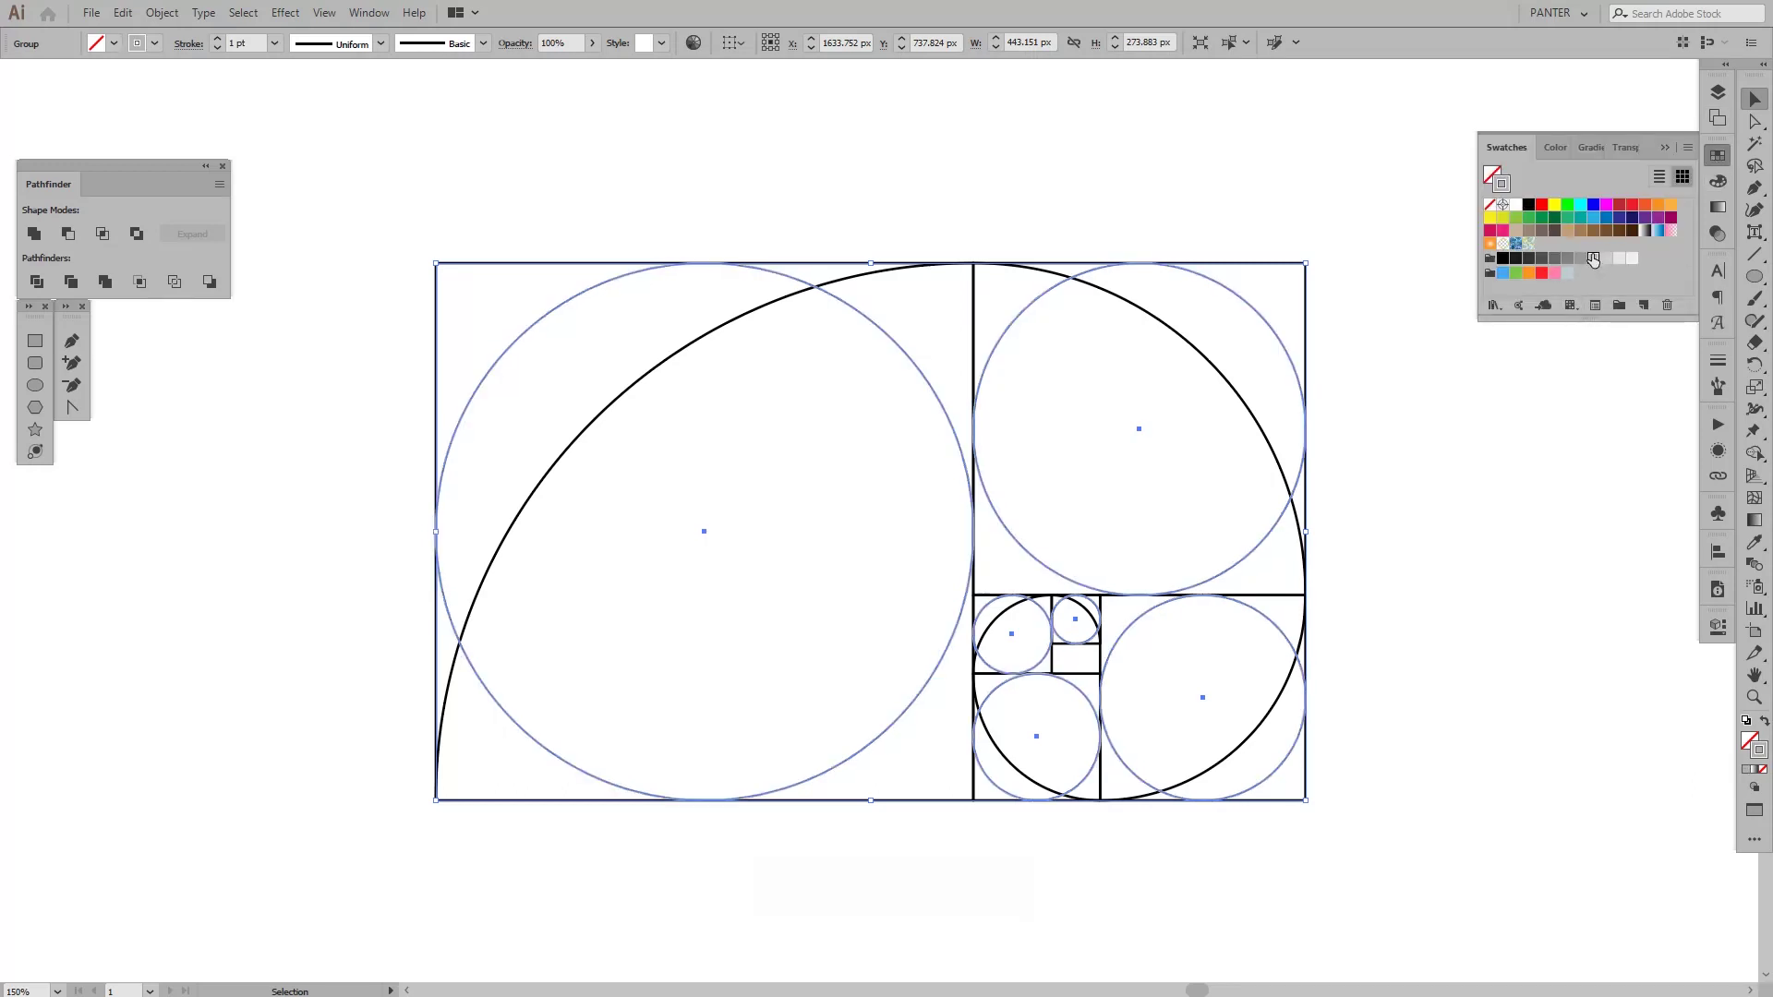
pyautogui.click(1420, 487)
pyautogui.press('space')
pyautogui.moveTo(1420, 487)
pyautogui.mouseDown()
pyautogui.moveTo(1349, 514)
pyautogui.moveTo(1242, 505)
pyautogui.mouseUp()
pyautogui.click(930, 403)
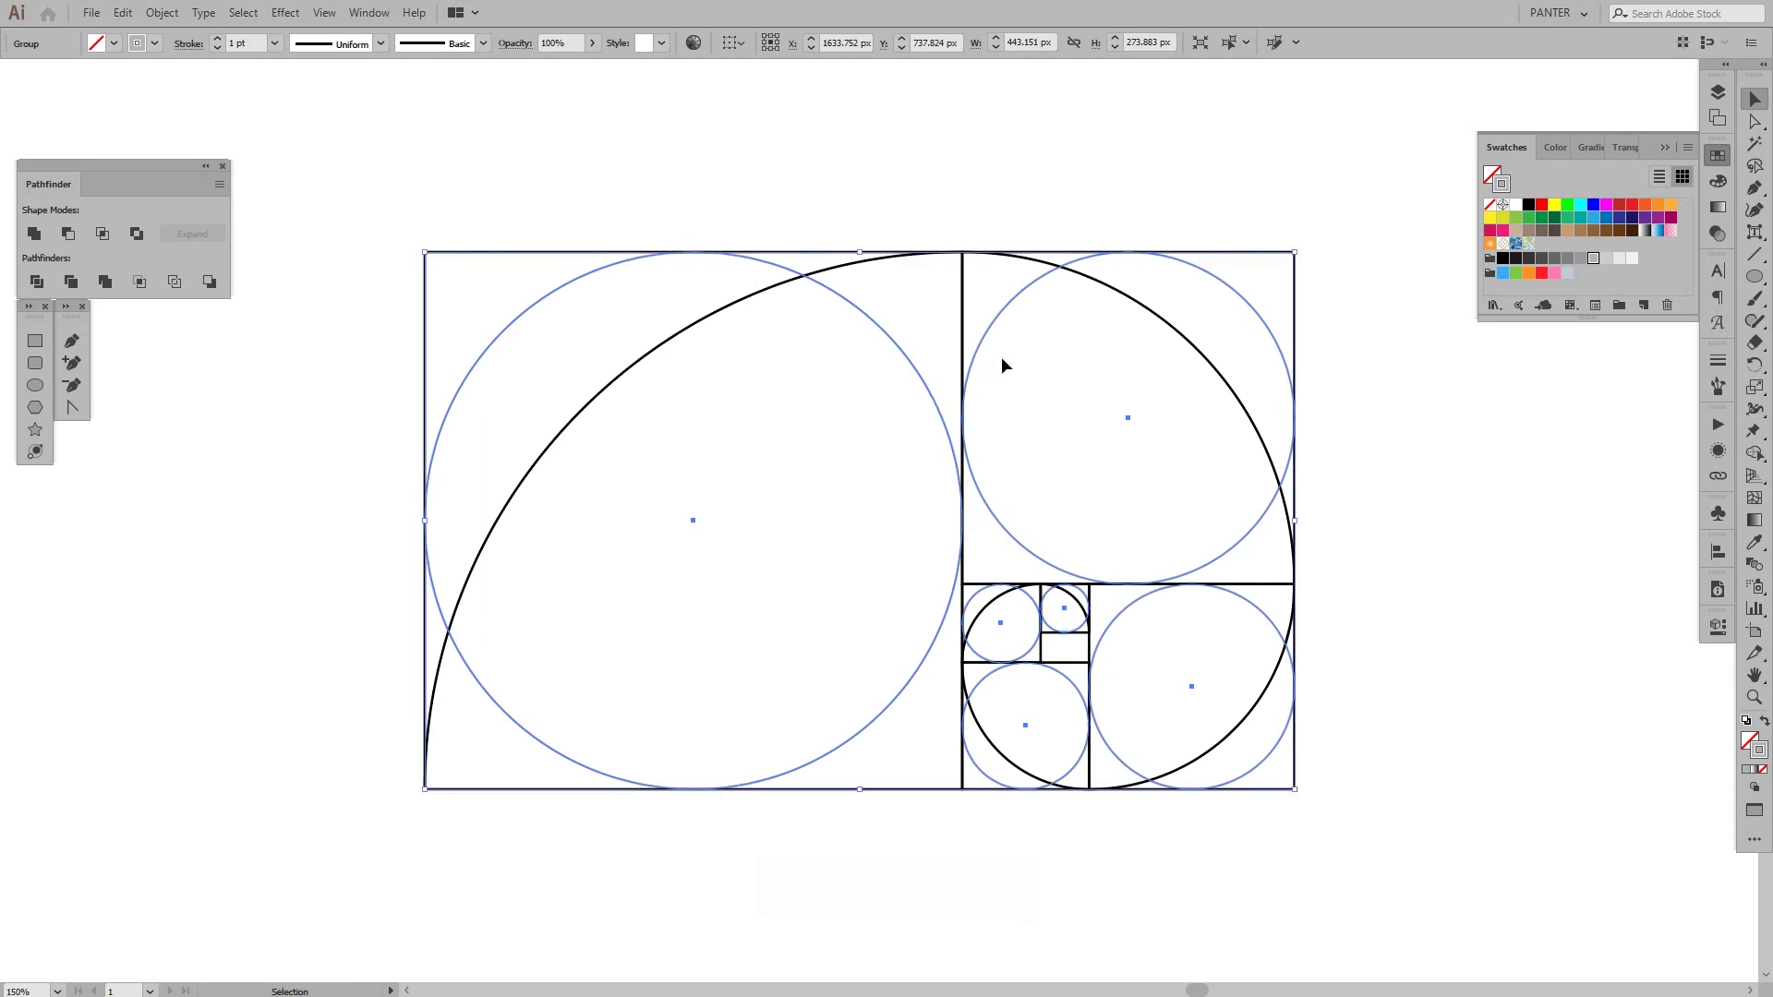
pyautogui.click(1443, 508)
pyautogui.press('space')
pyautogui.moveTo(1443, 508)
pyautogui.mouseDown()
pyautogui.moveTo(1379, 542)
pyautogui.moveTo(1311, 419)
pyautogui.moveTo(1325, 440)
pyautogui.mouseUp()
pyautogui.click(1201, 498)
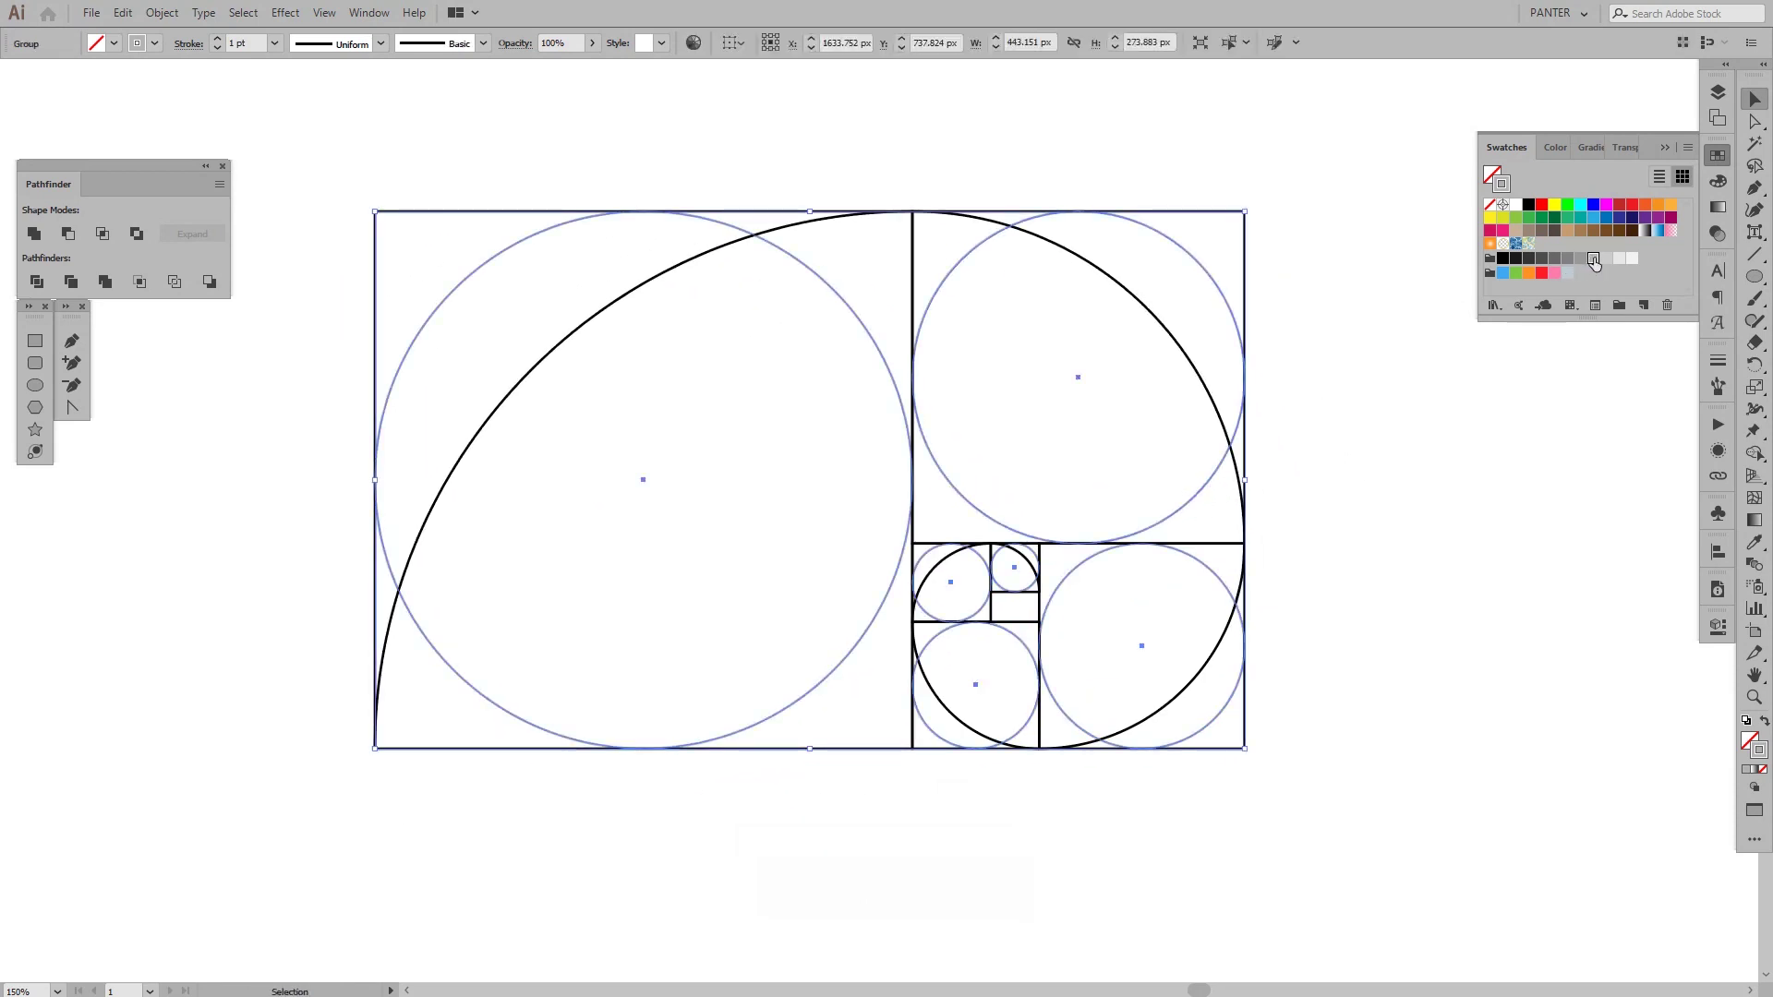
pyautogui.click(1461, 486)
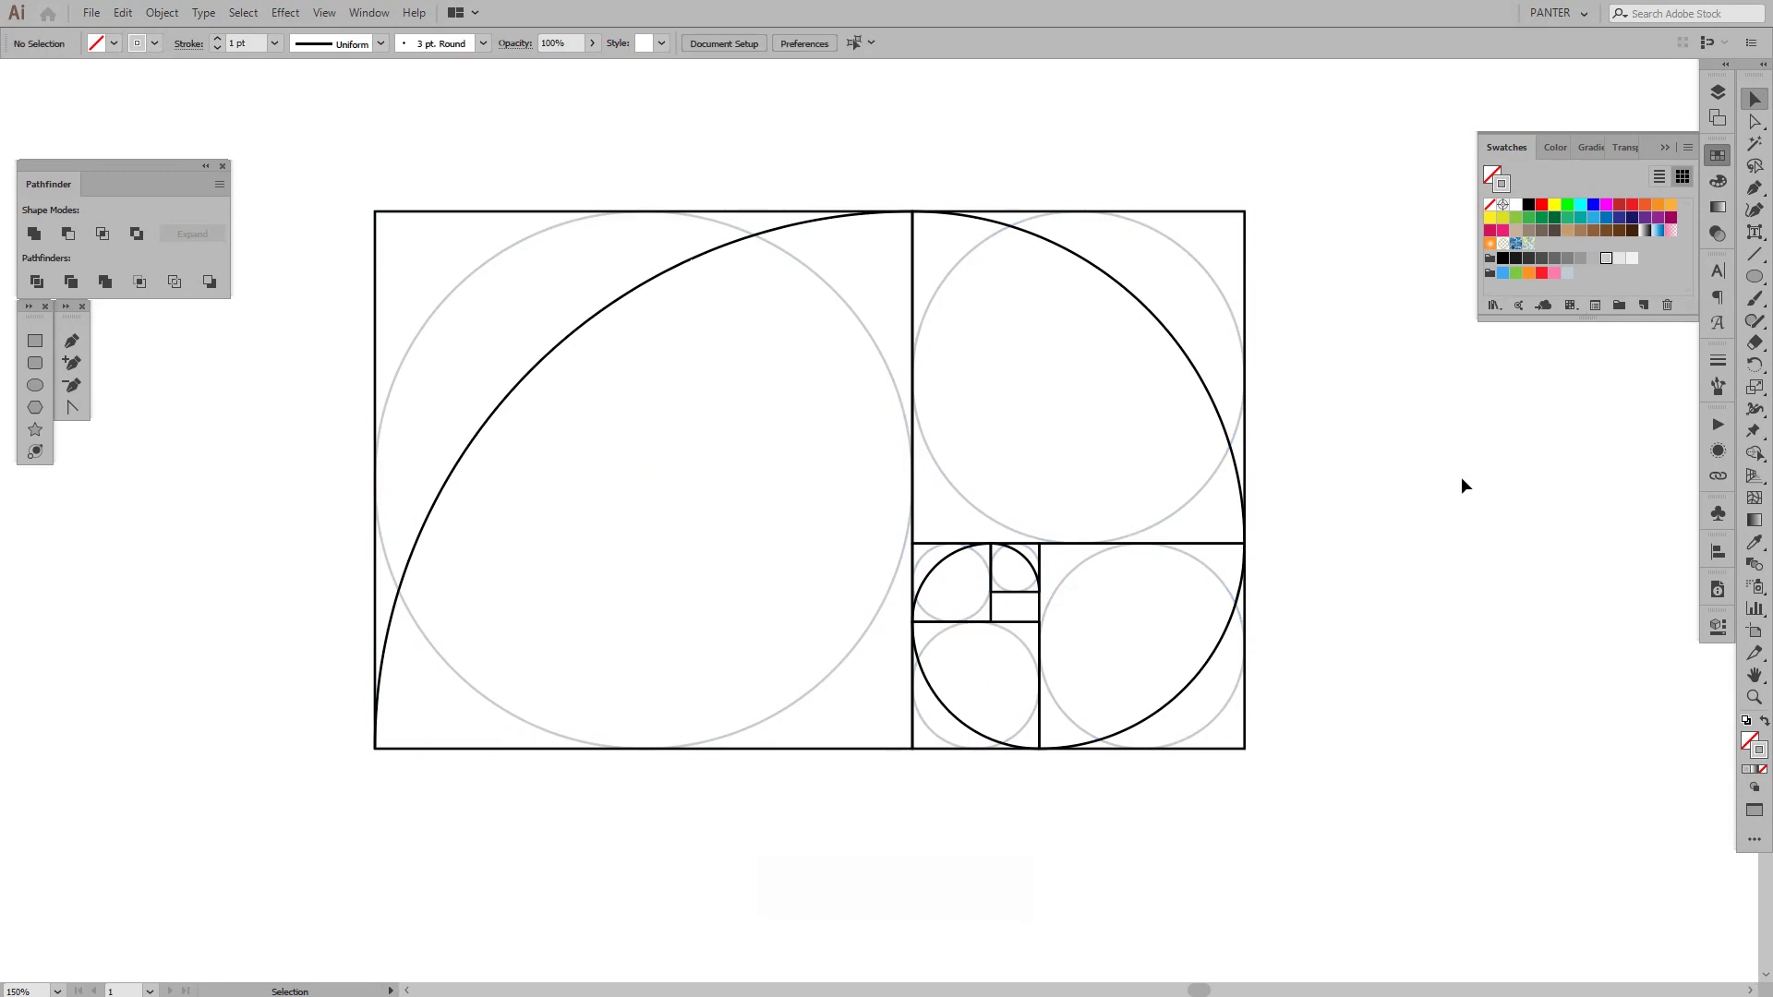
# Step: Collapse the Swatches panel and recentre the finished grid in the window
pyautogui.click(1671, 143)
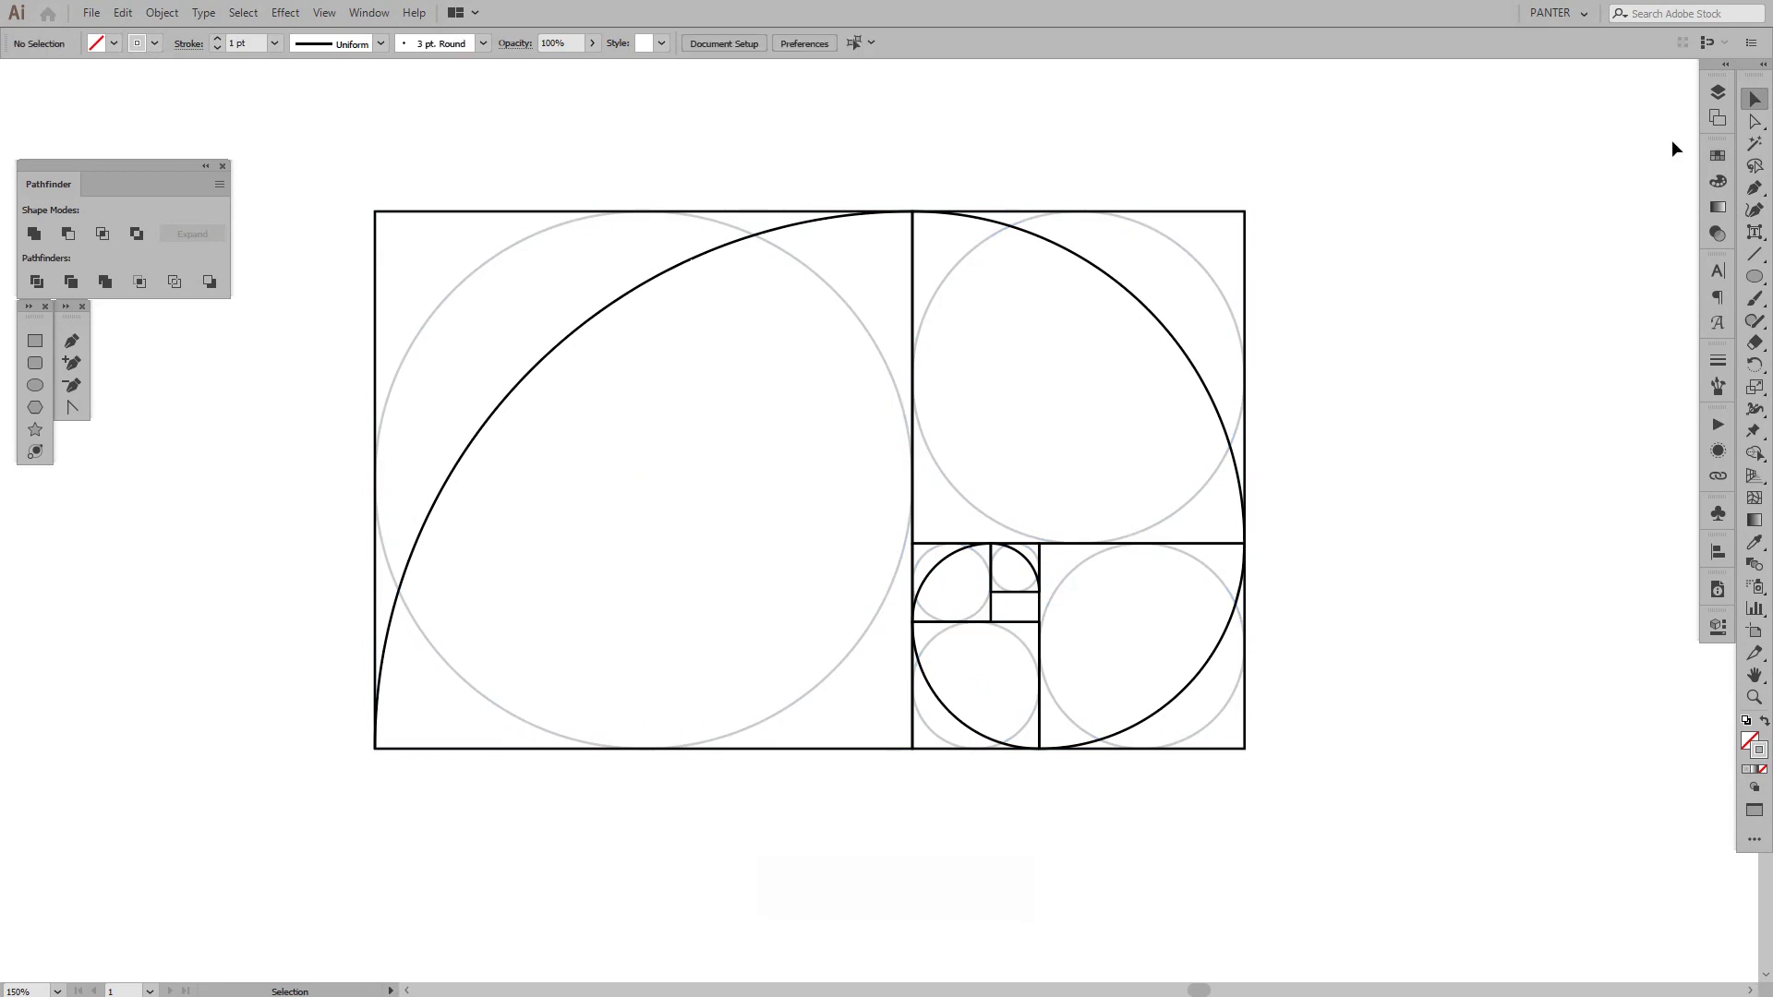
pyautogui.scroll(1, 1462, 238)
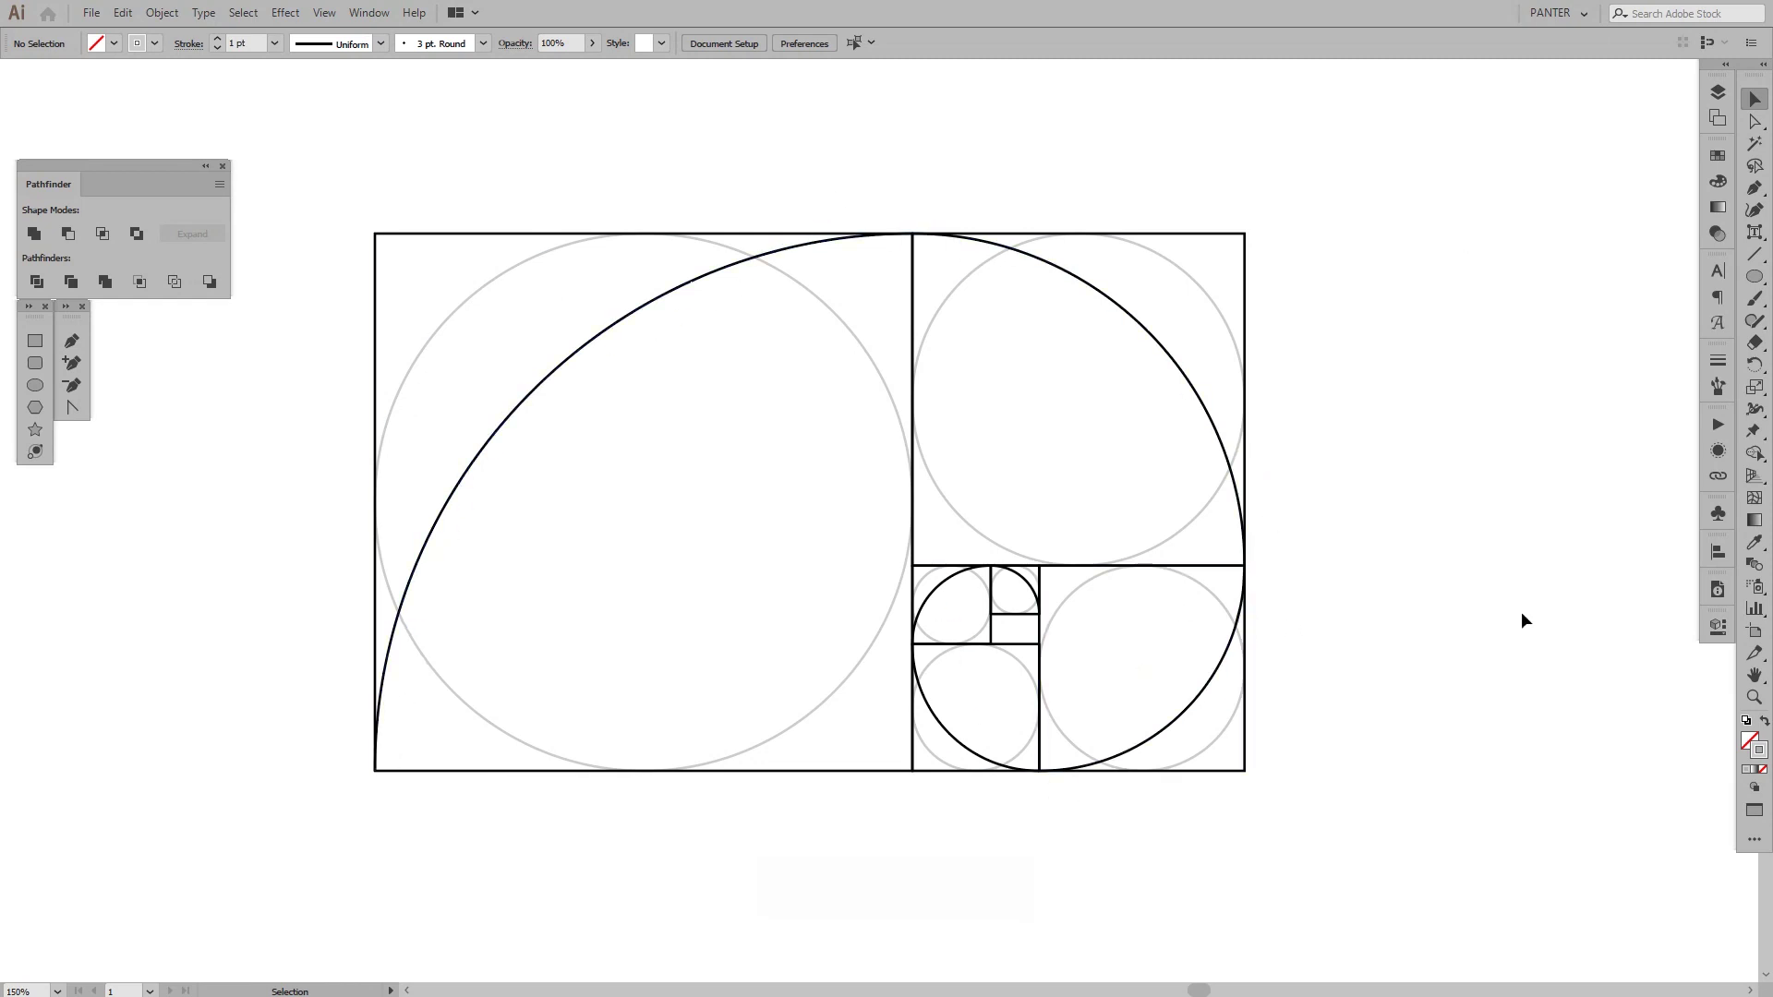
pyautogui.scroll(1, 1385, 468)
pyautogui.press('space')
pyautogui.moveTo(1297, 491); pyautogui.dragTo(1346, 493)
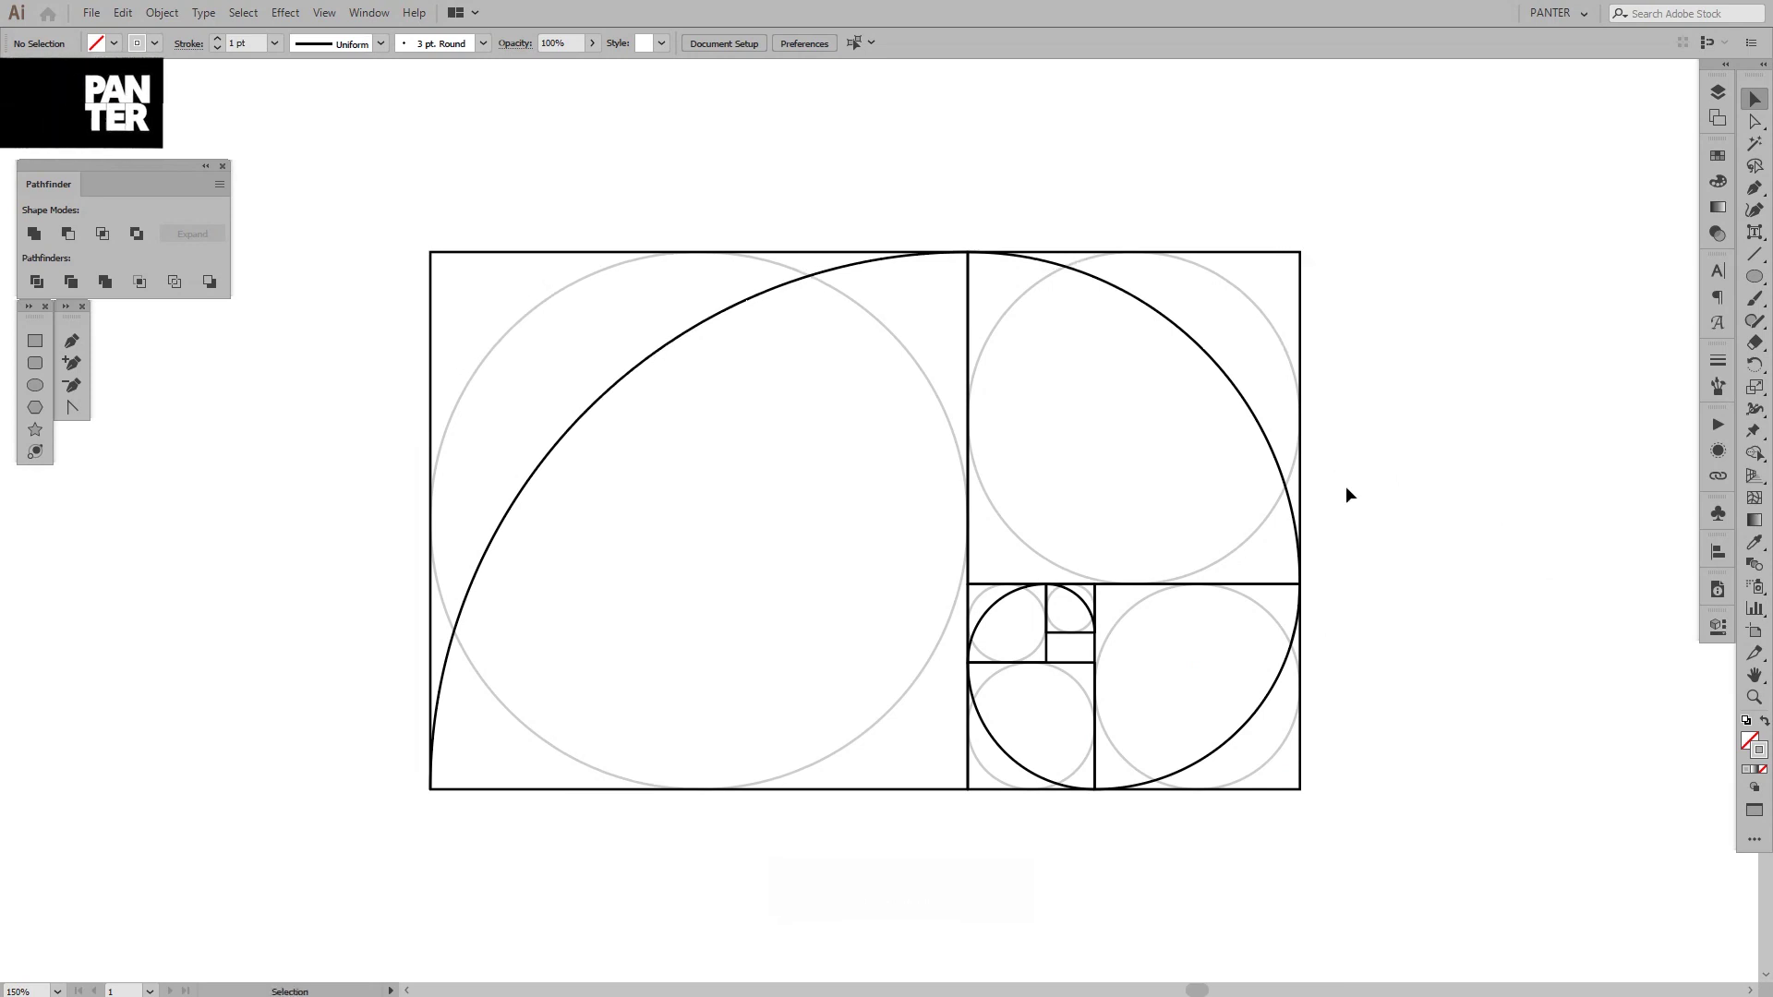